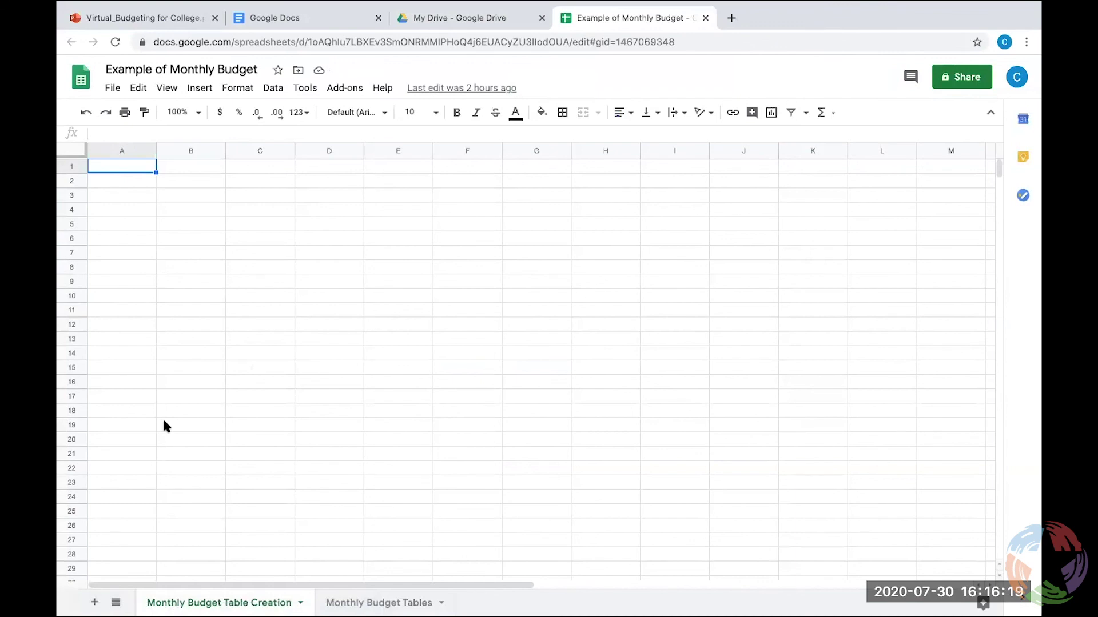
{"action": "left_click", "coordinate": [123, 150]}
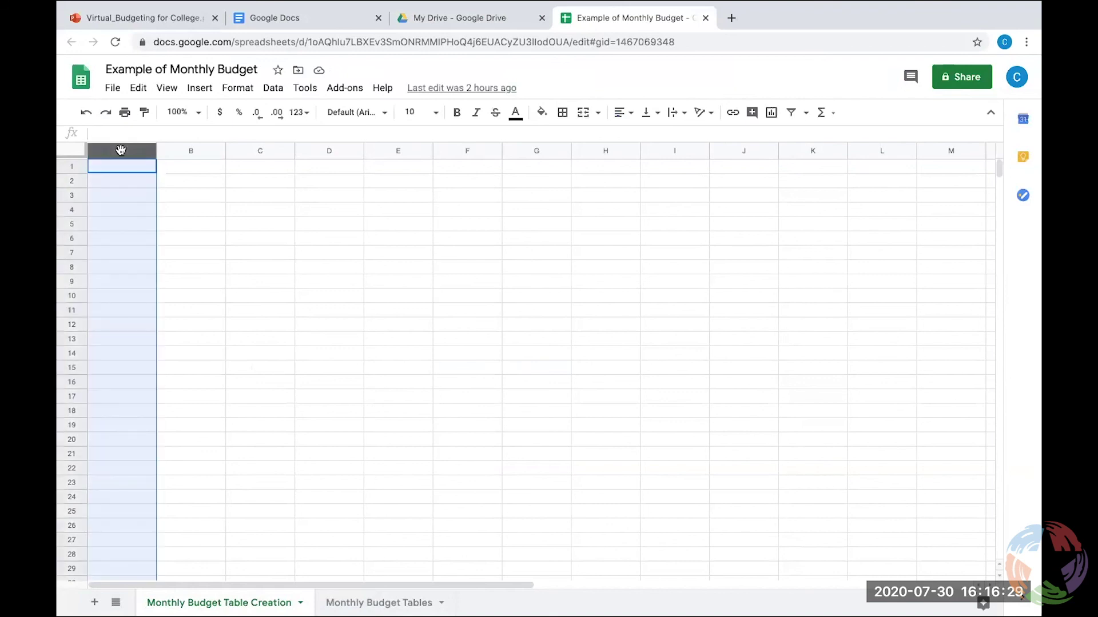
{"action": "left_click", "coordinate": [77, 167]}
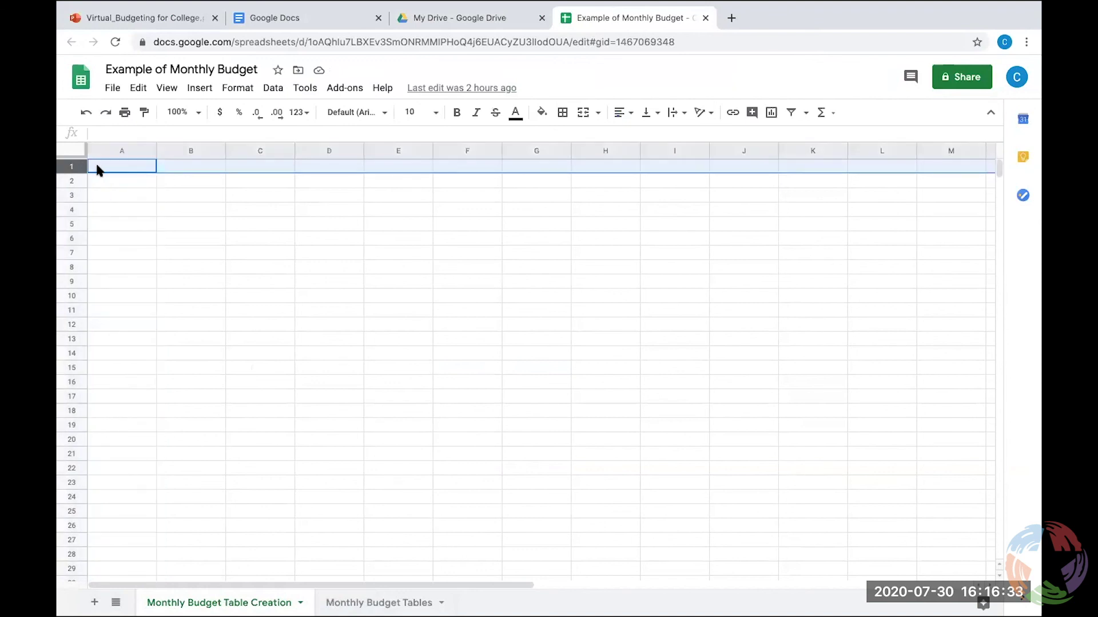
{"action": "left_click_drag", "start_coordinate": [108, 172], "coordinate": [190, 230]}
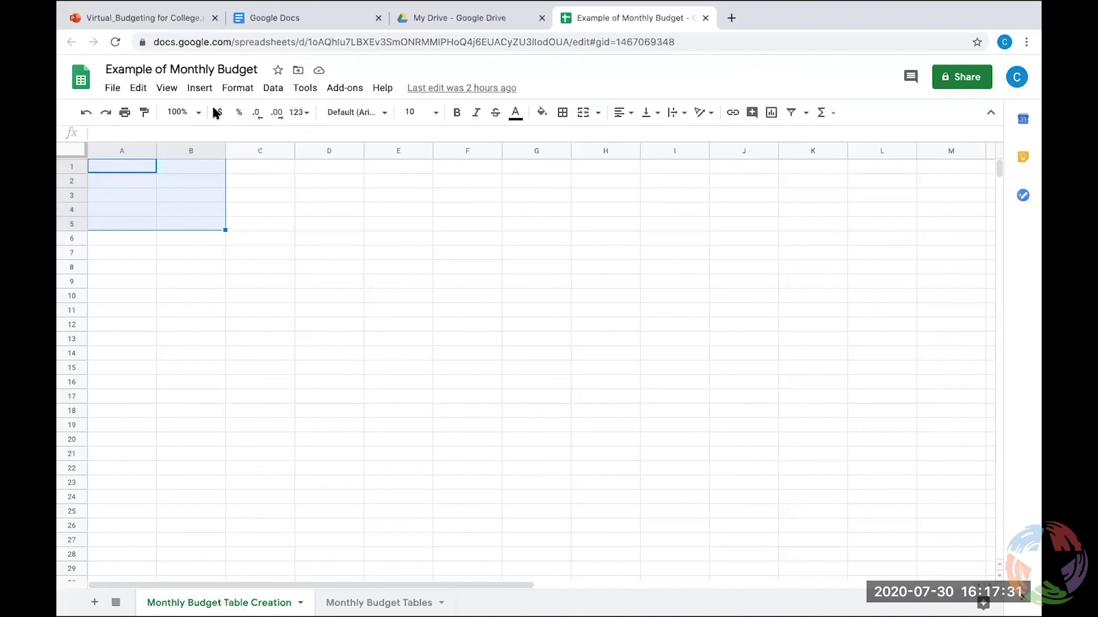
Merge cells A1 through E1 into a single title cell.
{"action": "left_click", "coordinate": [143, 169]}
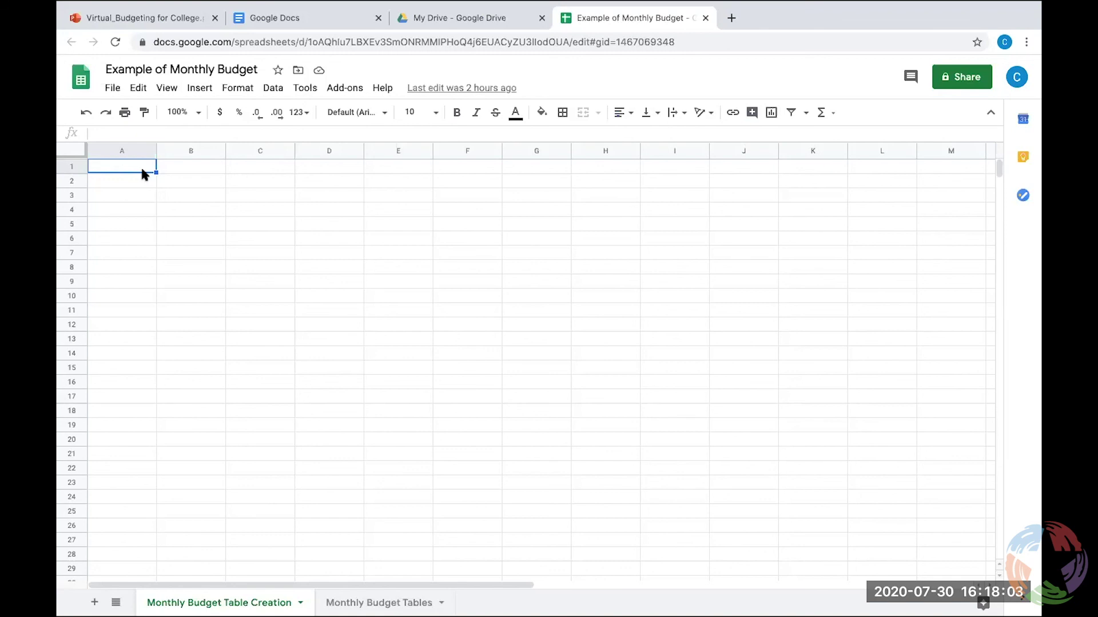
{"action": "left_click_drag", "start_coordinate": [146, 170], "coordinate": [389, 164]}
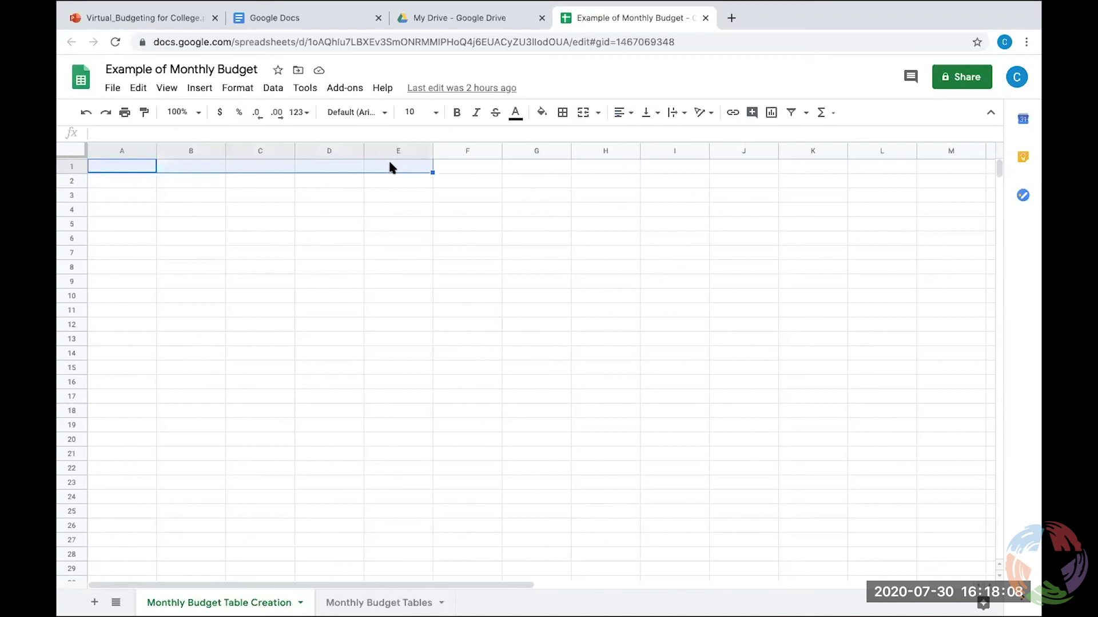
{"action": "left_click", "coordinate": [583, 112]}
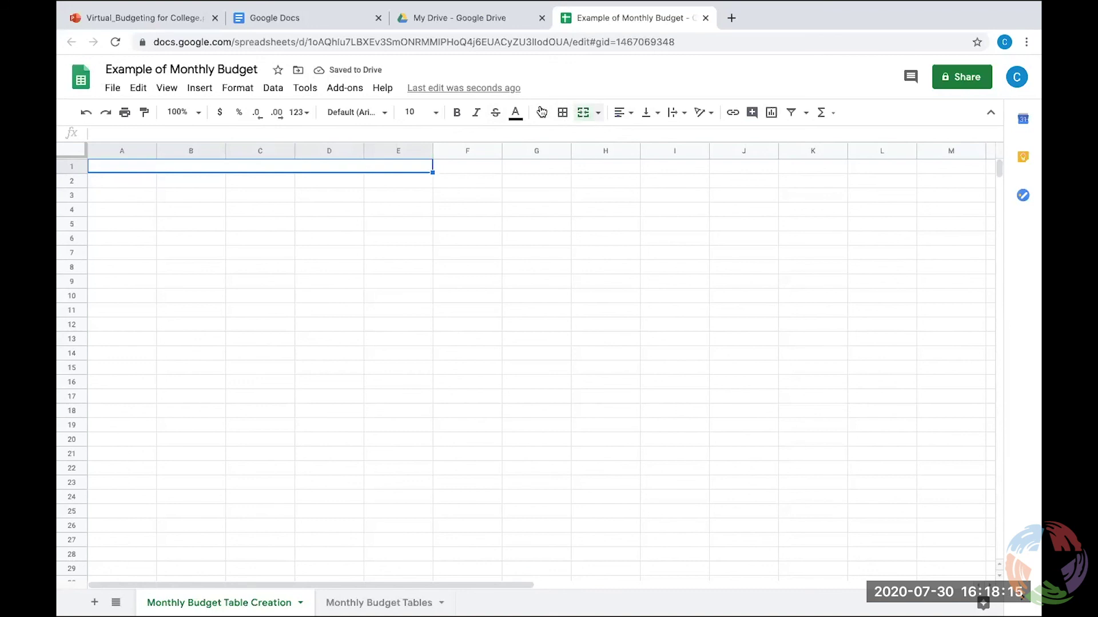
Enter the title AUGUST in the merged cell of row 1 and centre it horizontally.
{"action": "double_click", "coordinate": [237, 171]}
{"action": "type", "text": "AUGUST"}
{"action": "left_click", "coordinate": [632, 115]}
{"action": "left_click", "coordinate": [635, 135]}
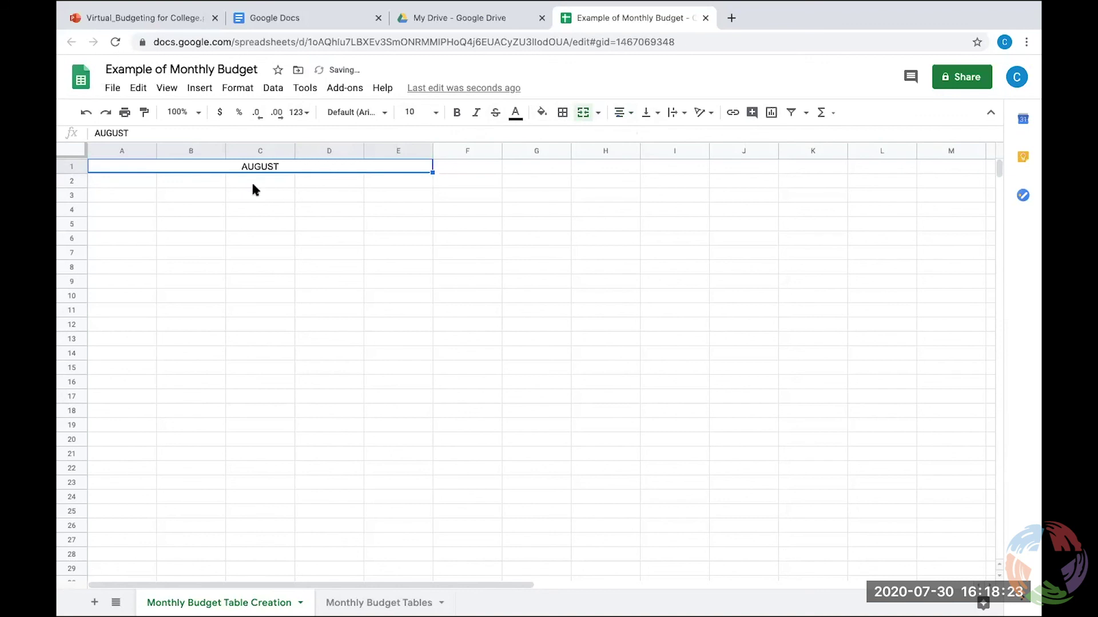
Fill cells A2 to E2 with the column headings Expenses, Planned, Actual, Difference and % of Income.
{"action": "left_click", "coordinate": [144, 181]}
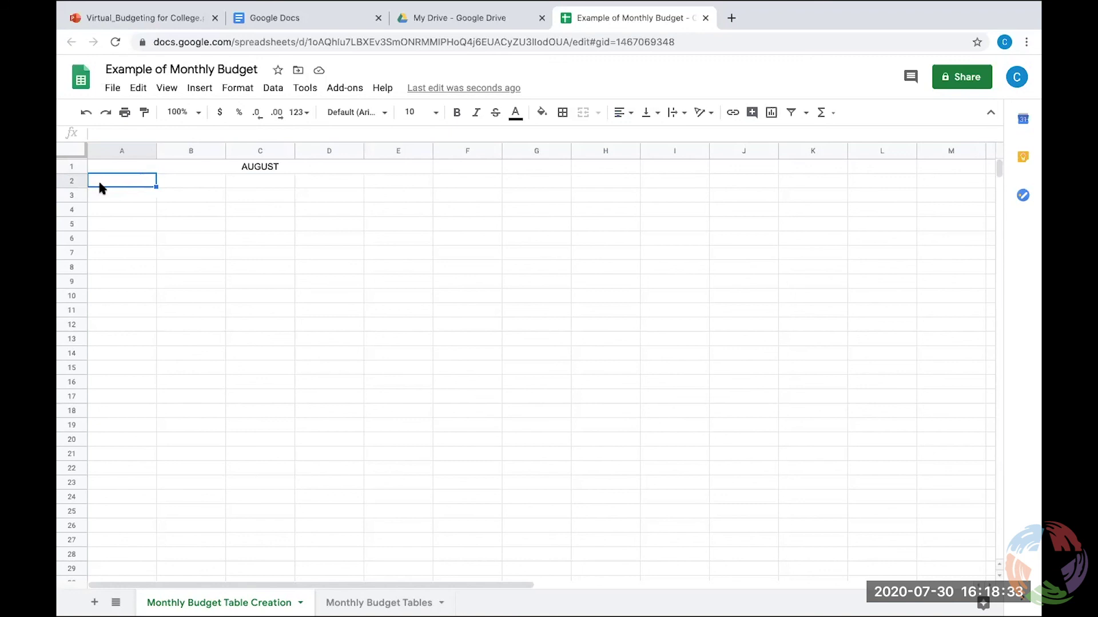
{"action": "type", "text": "Ex"}
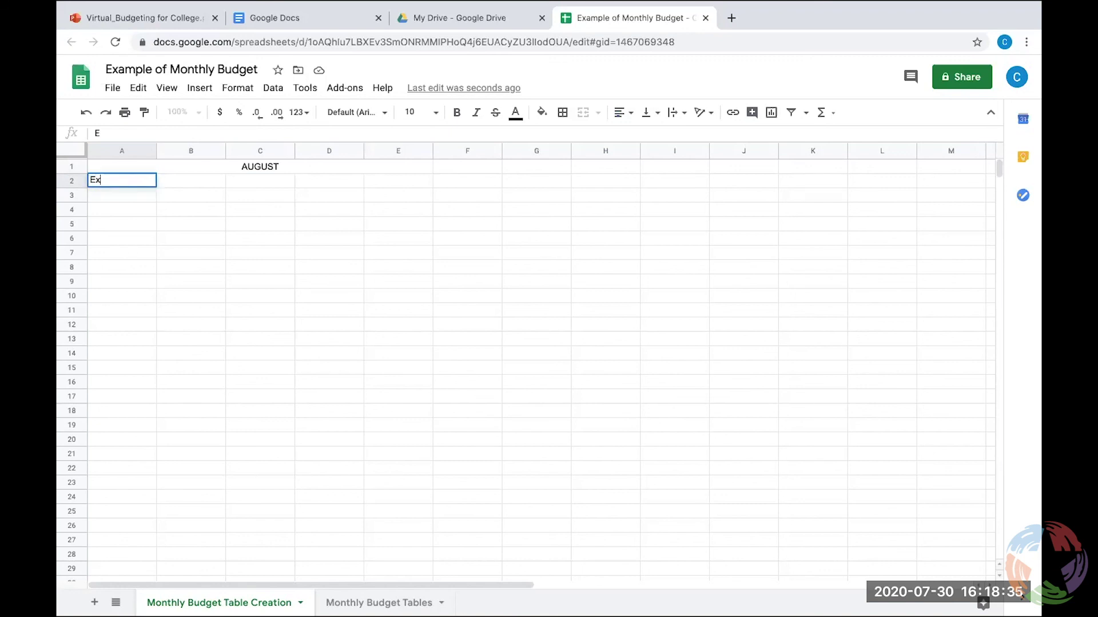
{"action": "type", "text": "penses"}
{"action": "key", "text": "Tab"}
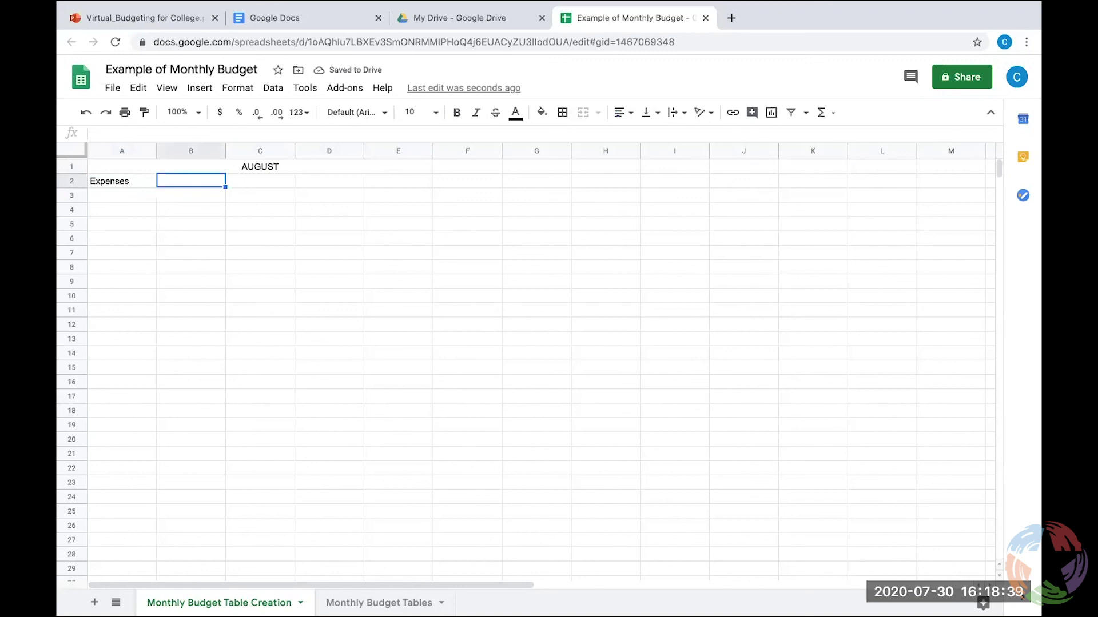
{"action": "type", "text": "Planned"}
{"action": "key", "text": "Tab"}
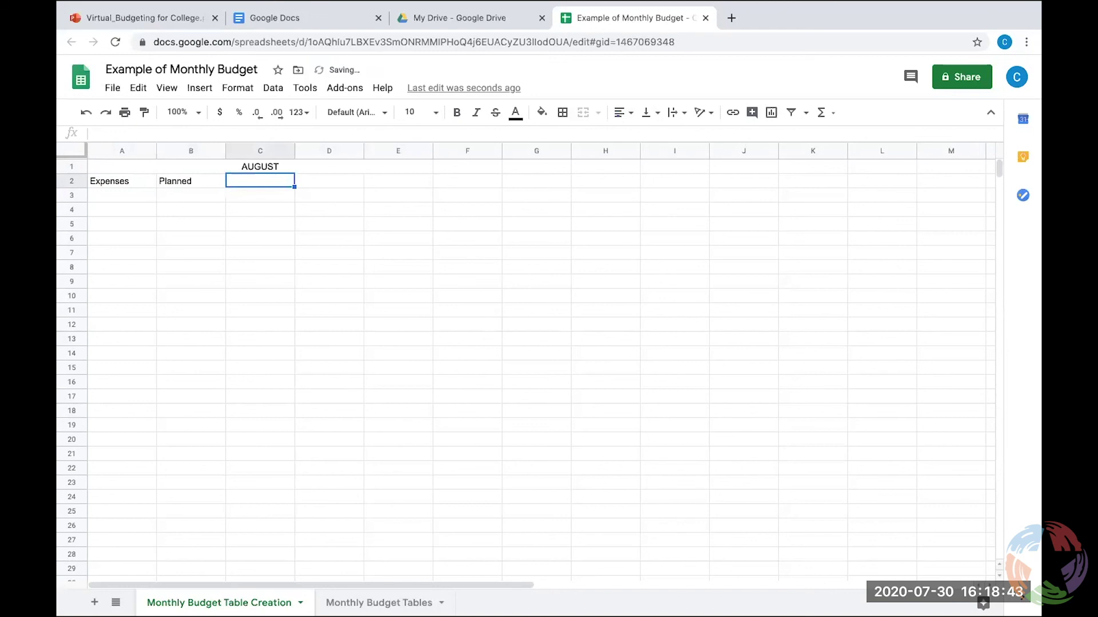
{"action": "type", "text": "Actual"}
{"action": "key", "text": "Tab"}
{"action": "type", "text": "Difference"}
{"action": "key", "text": "Tab"}
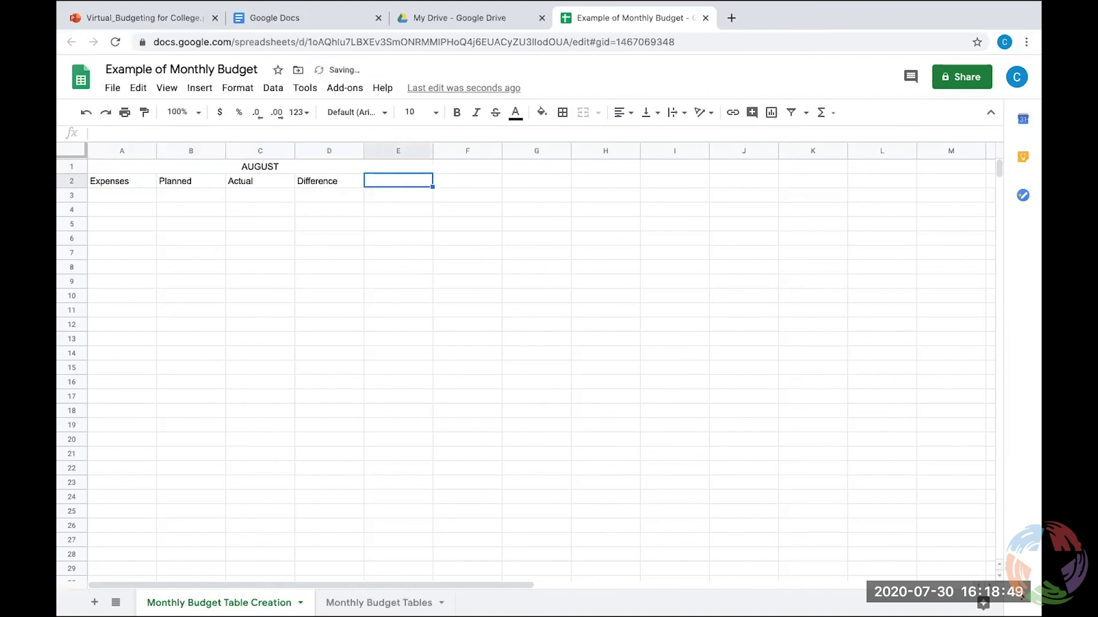
{"action": "type", "text": "%"}
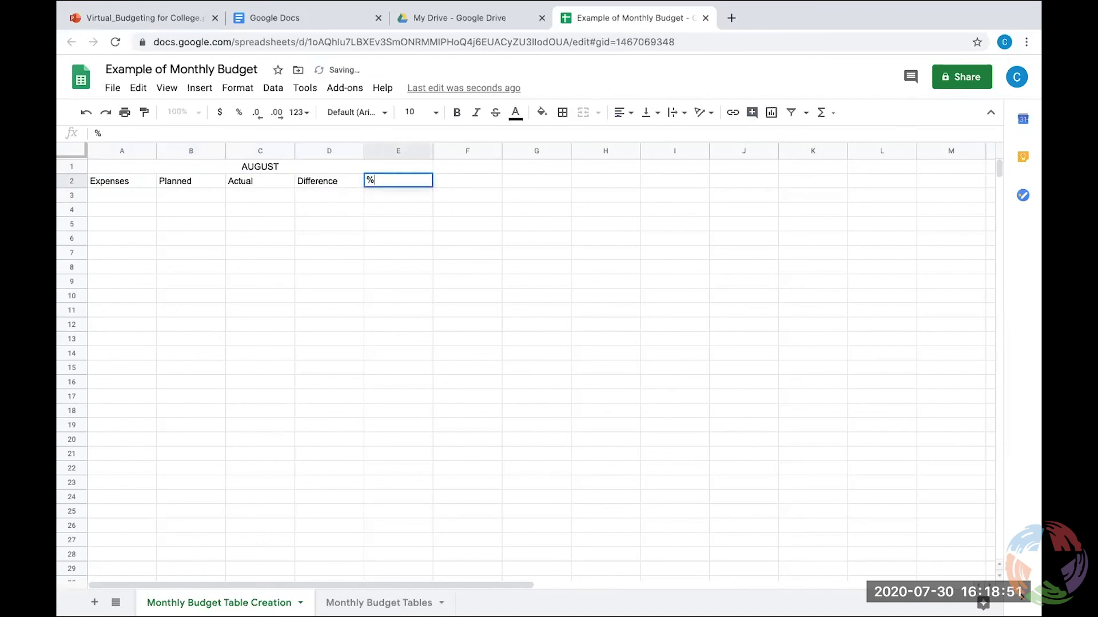
{"action": "type", "text": " of Income"}
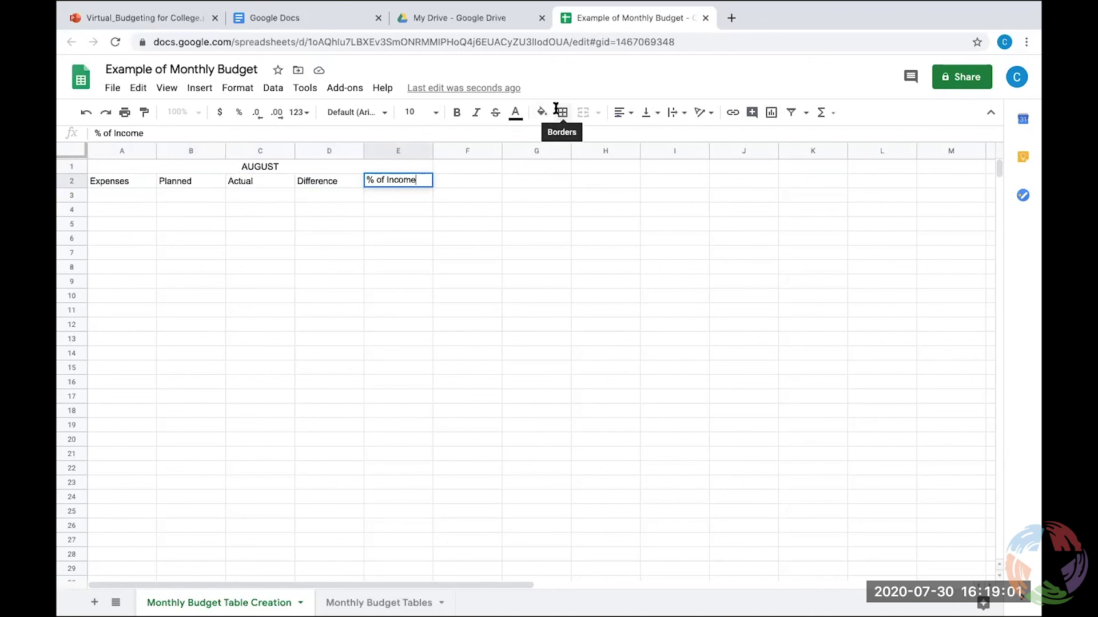
Add an outer border around the merged AUGUST title cell.
{"action": "left_click", "coordinate": [342, 159]}
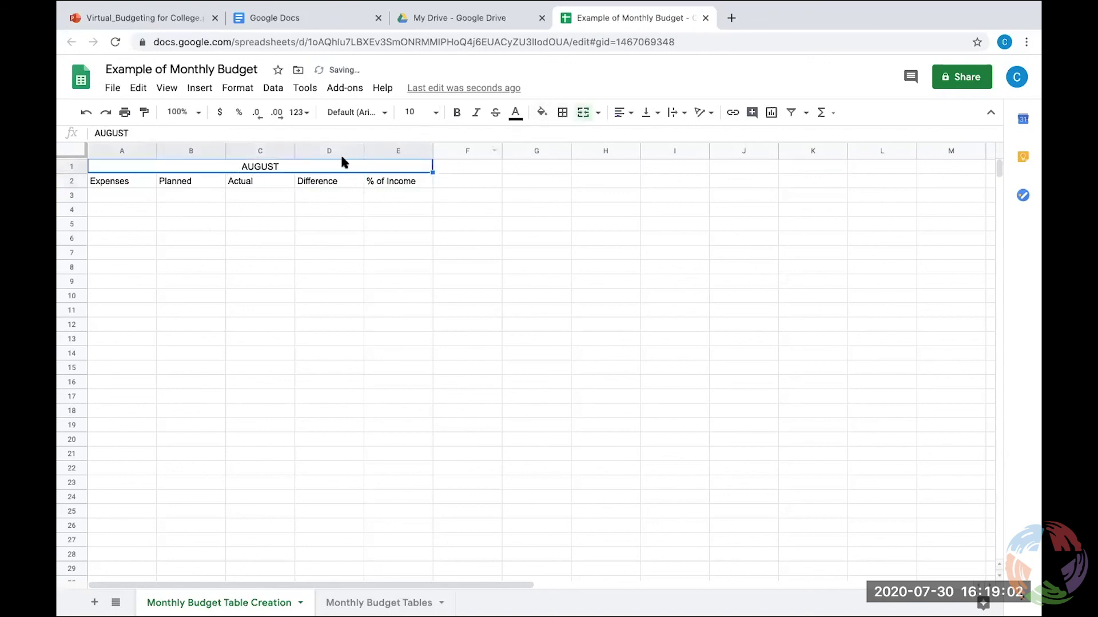
{"action": "left_click", "coordinate": [564, 117]}
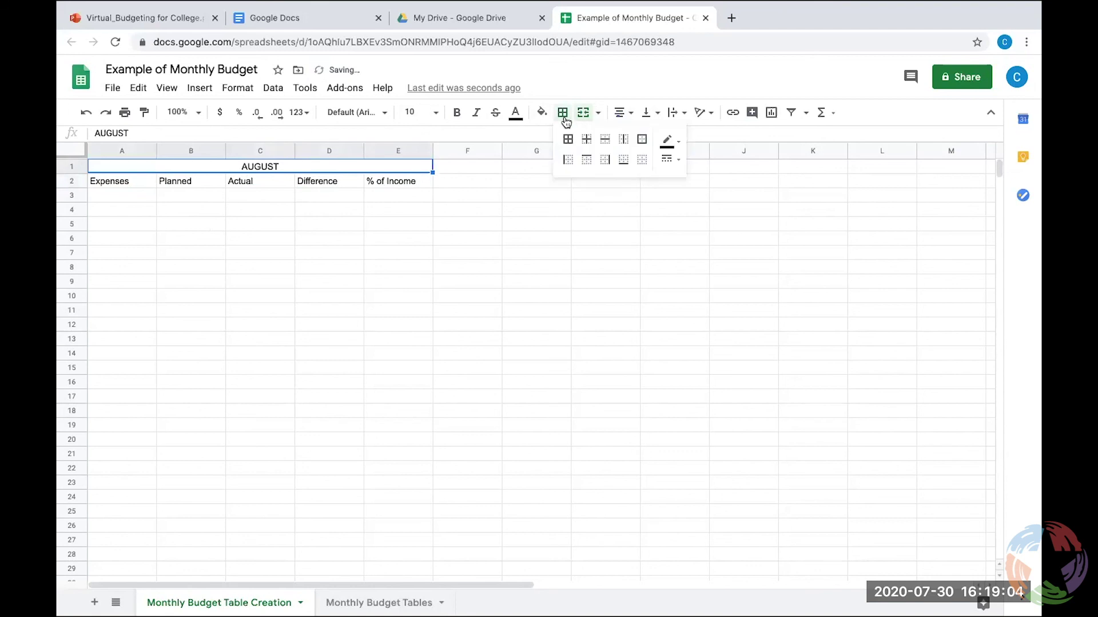
{"action": "left_click", "coordinate": [642, 139]}
Apply all borders to the heading cells A2 to E2.
{"action": "left_click_drag", "start_coordinate": [123, 182], "coordinate": [399, 184]}
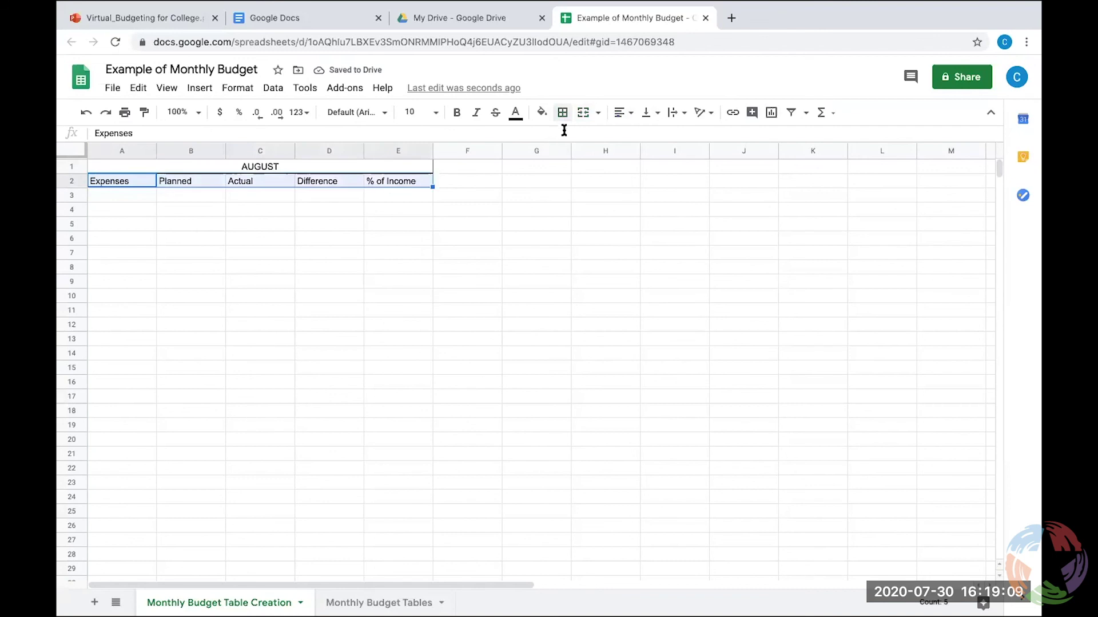
{"action": "left_click", "coordinate": [584, 113]}
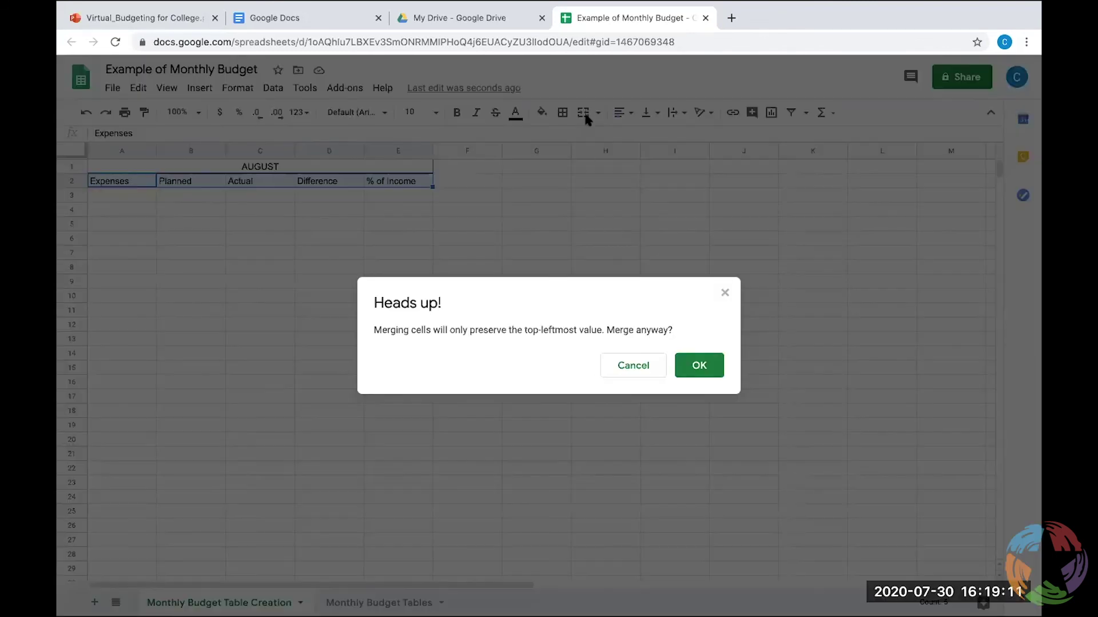
{"action": "left_click", "coordinate": [639, 367]}
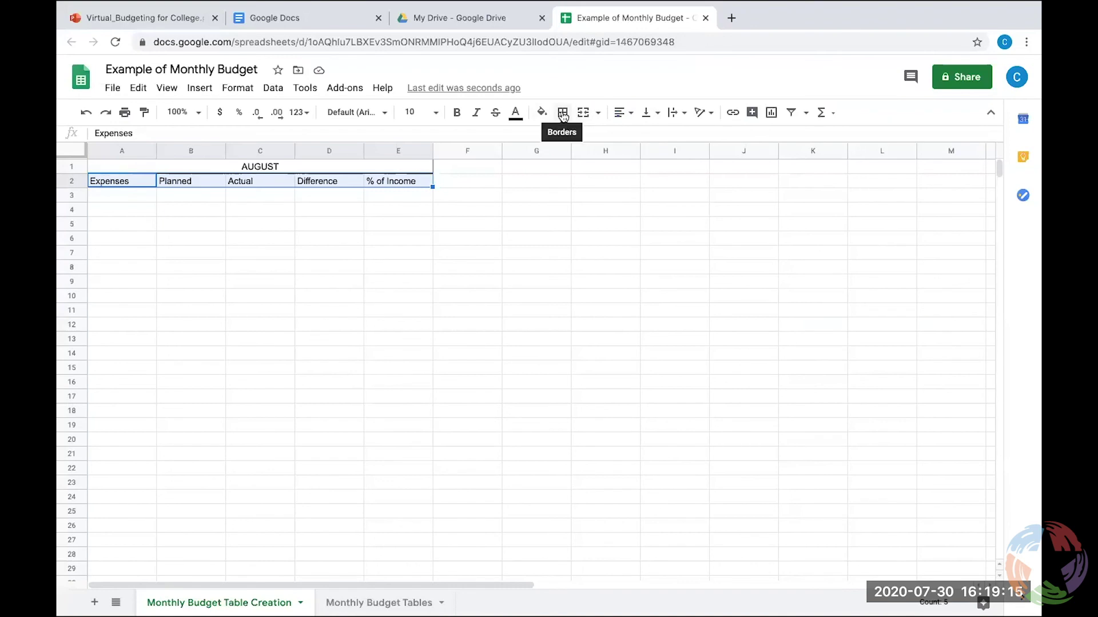
{"action": "left_click", "coordinate": [562, 114]}
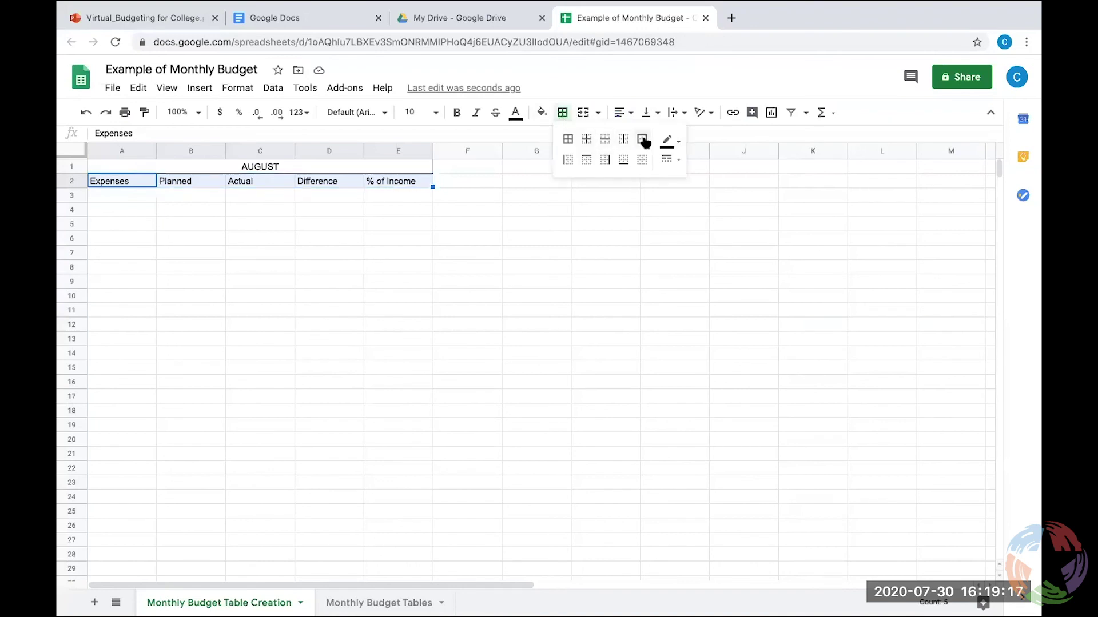
{"action": "left_click", "coordinate": [568, 140]}
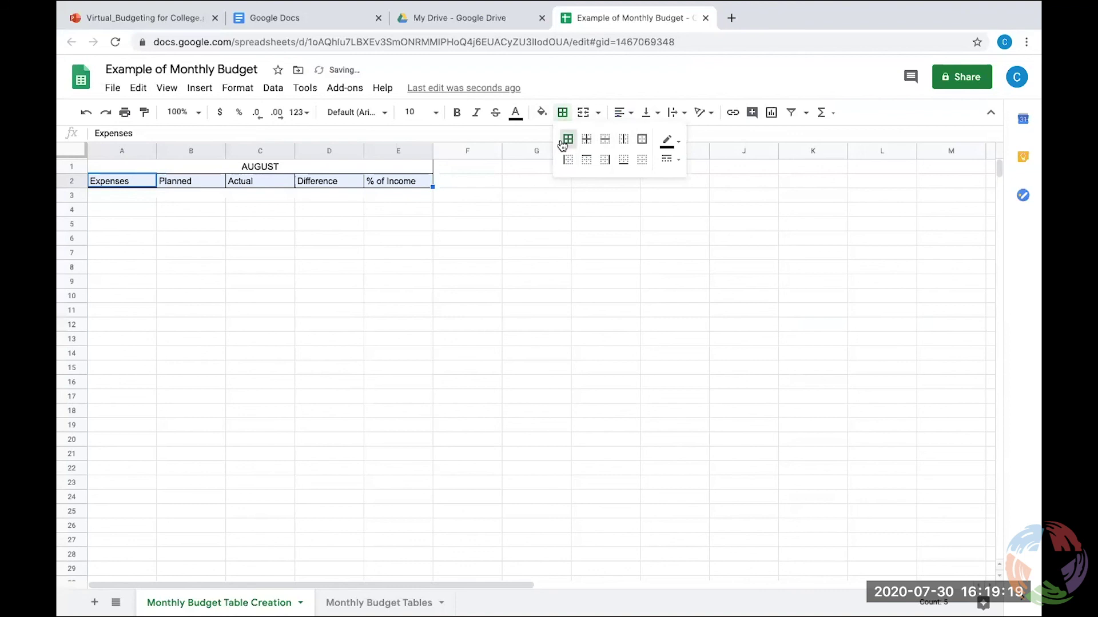
Enter the row label Totals in cell A12.
{"action": "left_click", "coordinate": [102, 322]}
{"action": "type", "text": "To"}
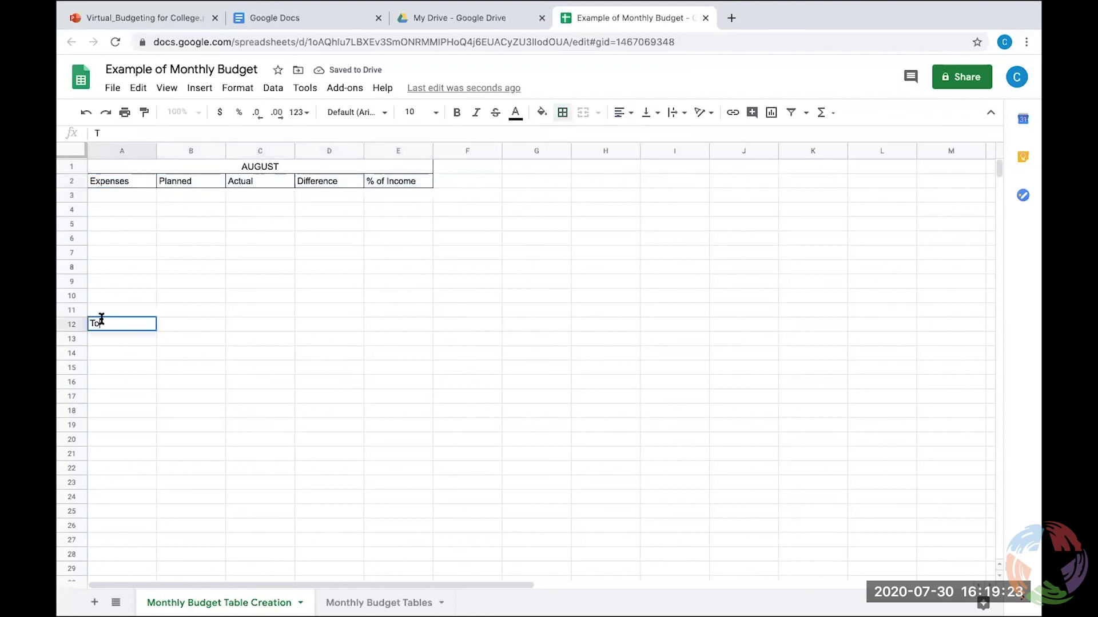
{"action": "type", "text": "tals"}
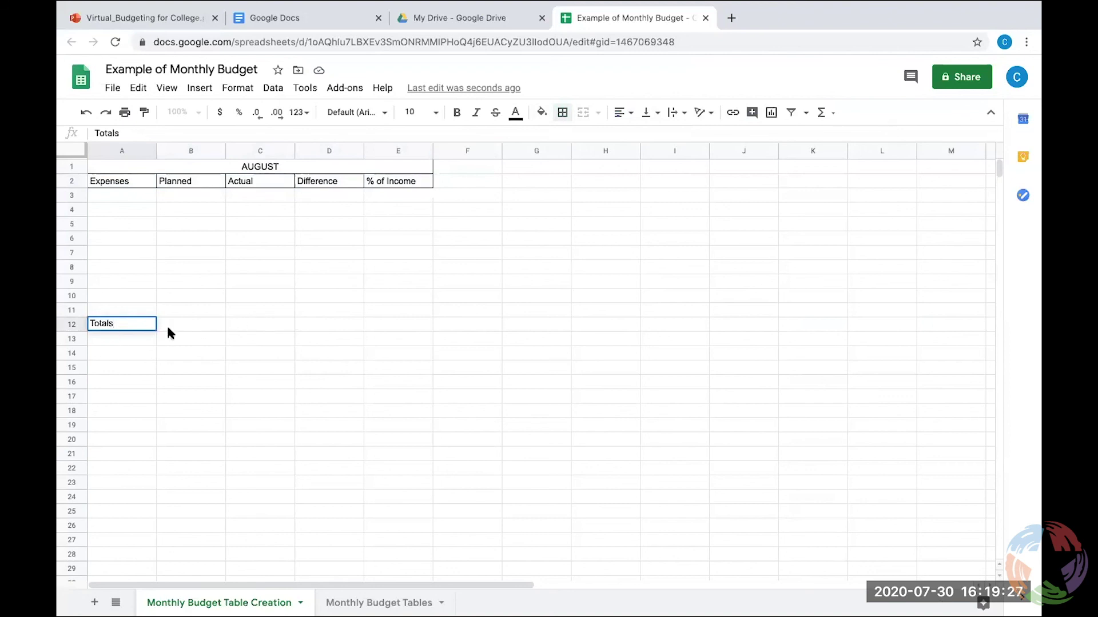
{"action": "left_click", "coordinate": [238, 324]}
Add an outer border around the table body from A3 to E12.
{"action": "left_click_drag", "start_coordinate": [142, 323], "coordinate": [422, 318]}
{"action": "left_click_drag", "start_coordinate": [153, 196], "coordinate": [409, 224]}
{"action": "left_click_drag", "start_coordinate": [392, 307], "coordinate": [387, 331]}
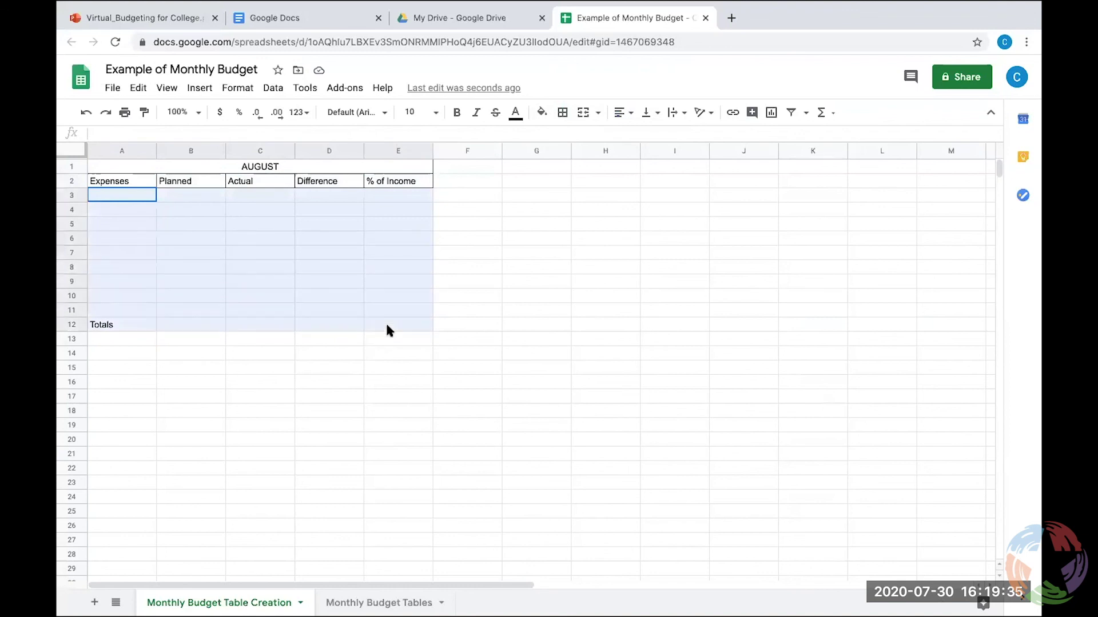
{"action": "left_click", "coordinate": [565, 114]}
{"action": "left_click", "coordinate": [641, 139]}
Add a right border along the Expenses column from A3 to A12.
{"action": "left_click", "coordinate": [116, 204]}
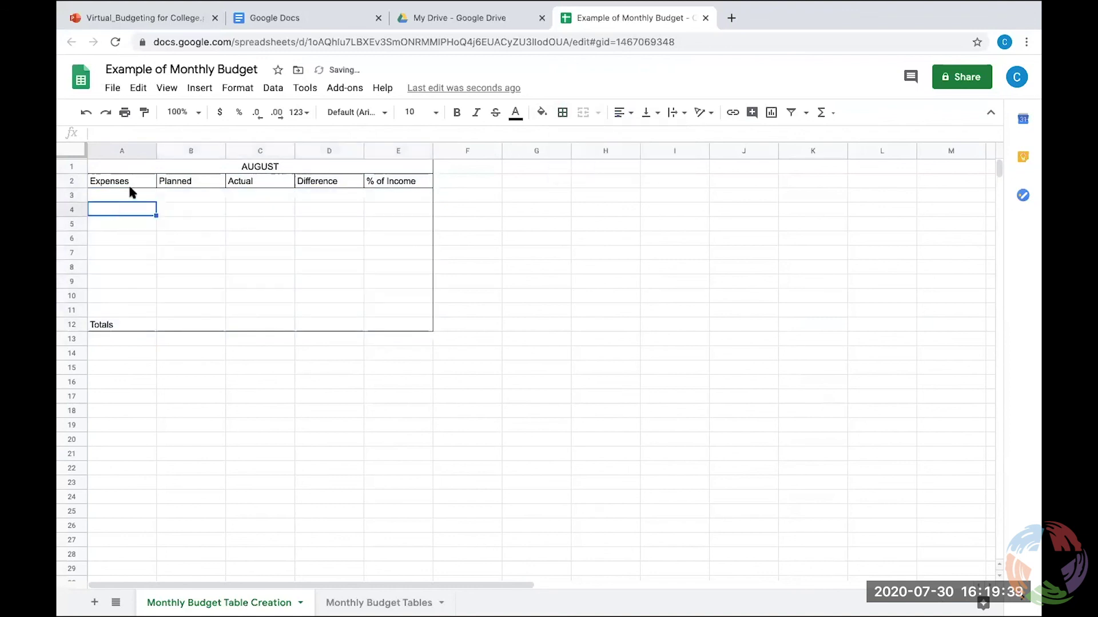
{"action": "left_click_drag", "start_coordinate": [137, 195], "coordinate": [125, 320]}
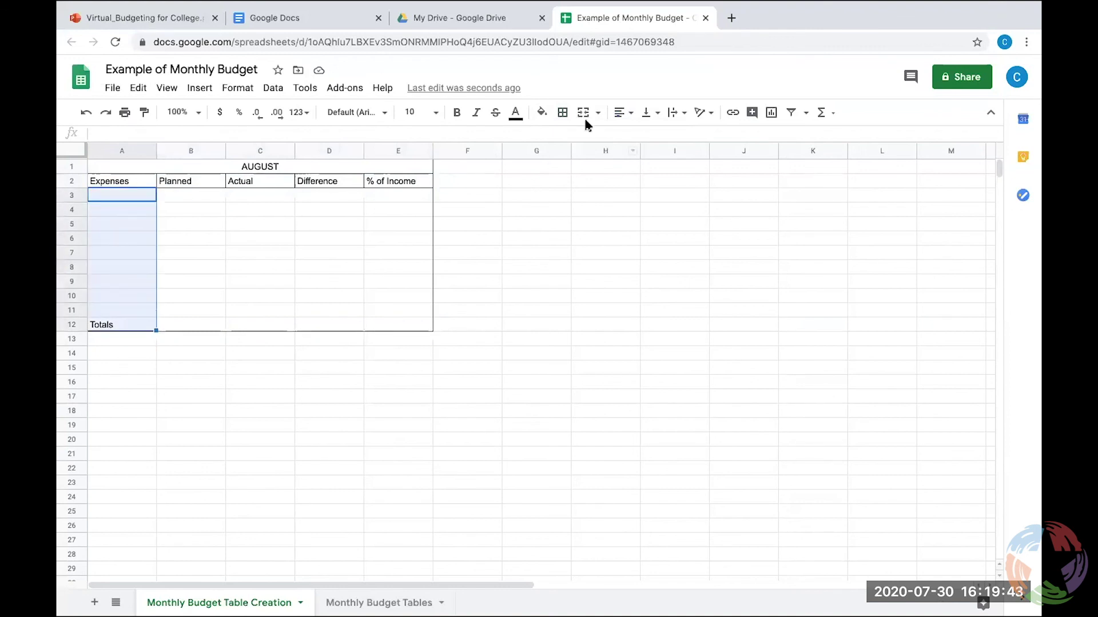
{"action": "left_click", "coordinate": [563, 112]}
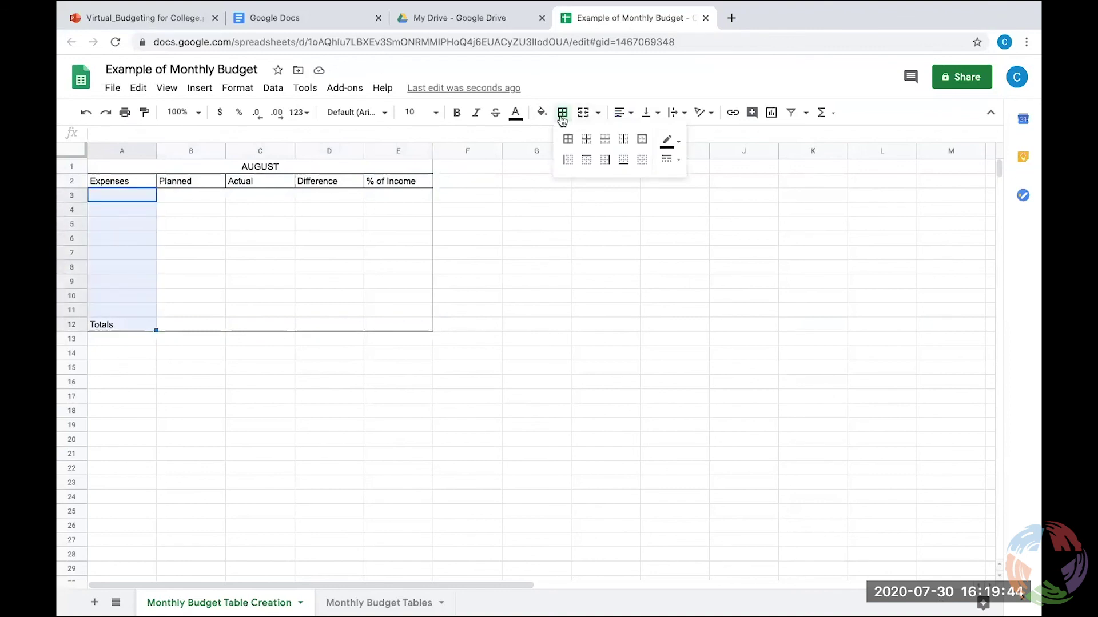
{"action": "left_click", "coordinate": [605, 161]}
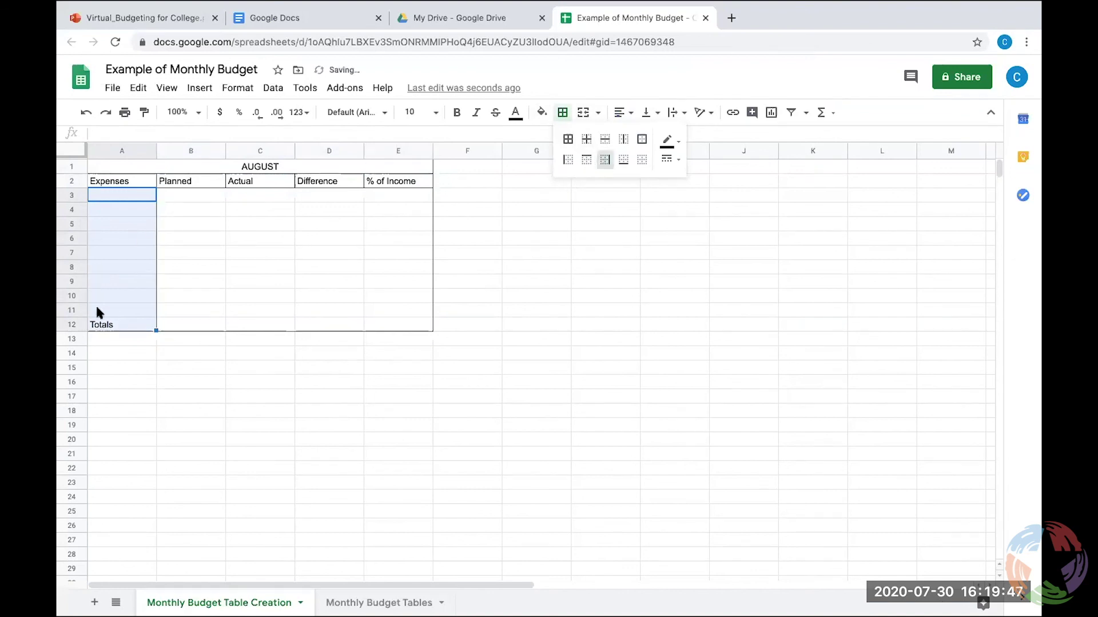
Add a top border to the Totals row from A12 to E12.
{"action": "left_click_drag", "start_coordinate": [98, 323], "coordinate": [389, 324]}
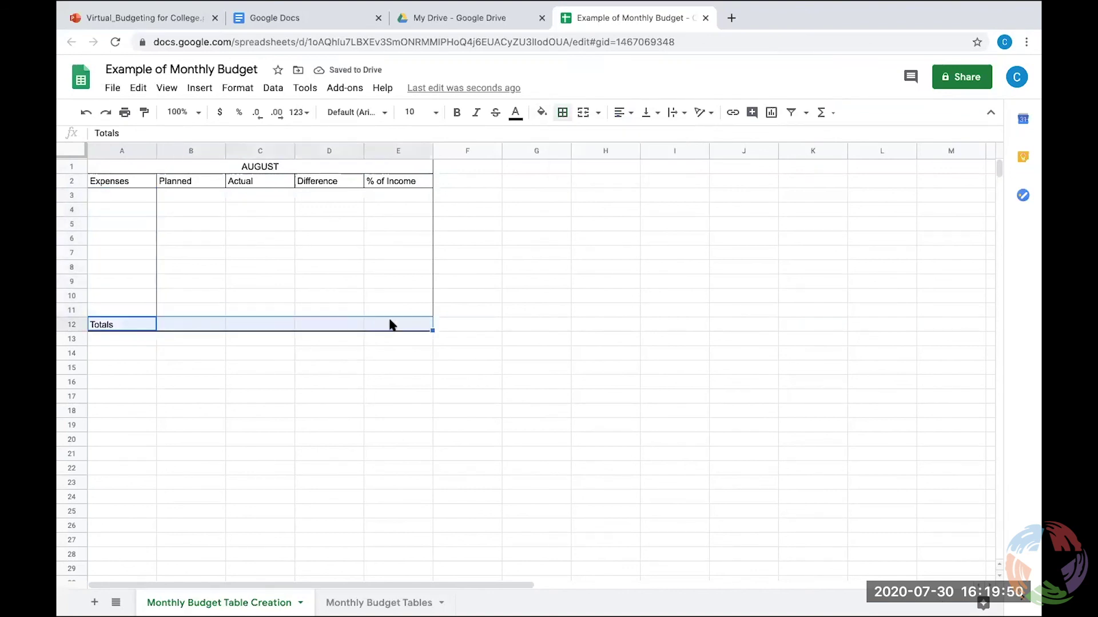
{"action": "left_click", "coordinate": [566, 112]}
{"action": "left_click", "coordinate": [584, 161]}
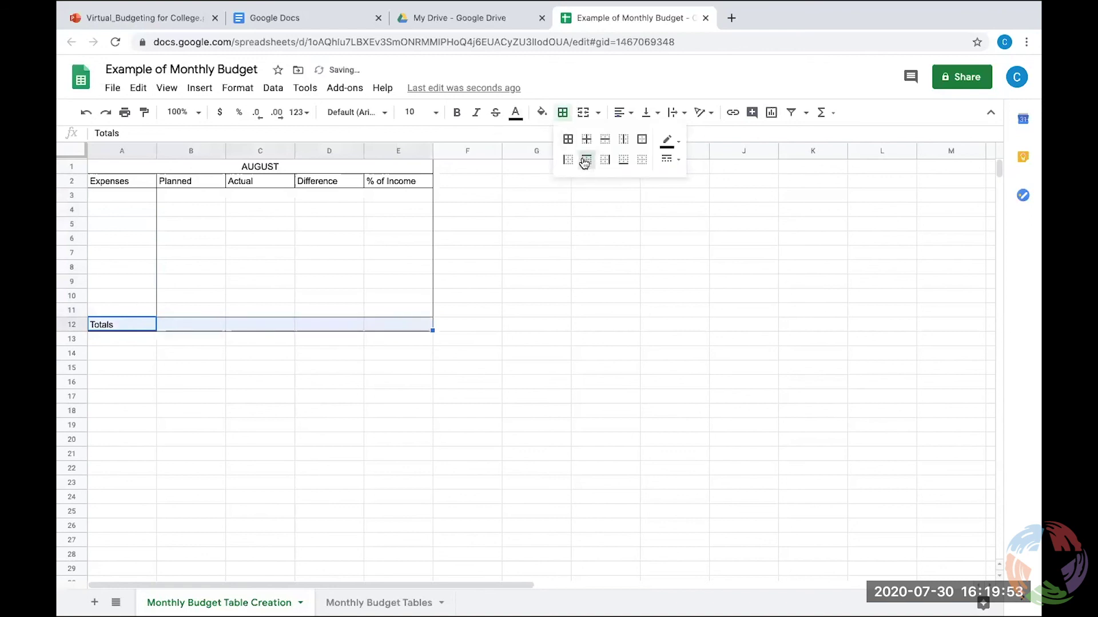
{"action": "left_click", "coordinate": [492, 309]}
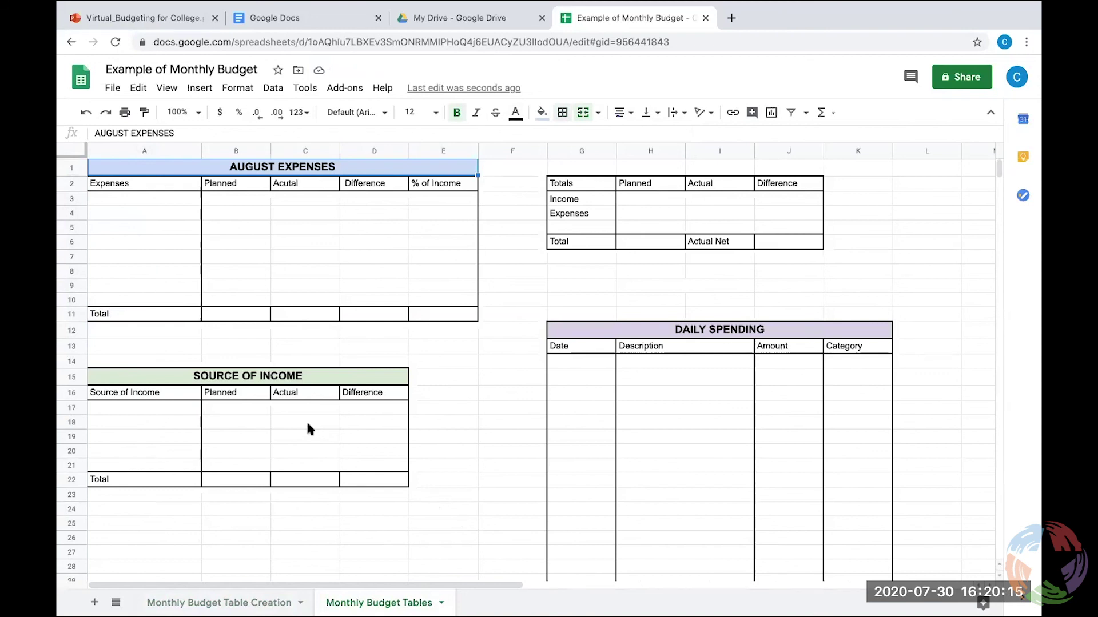
Enter the expense categories Food, Home, Transportation, School and Clothing in cells A3 to A7 of the August Expenses table.
{"action": "left_click", "coordinate": [171, 197]}
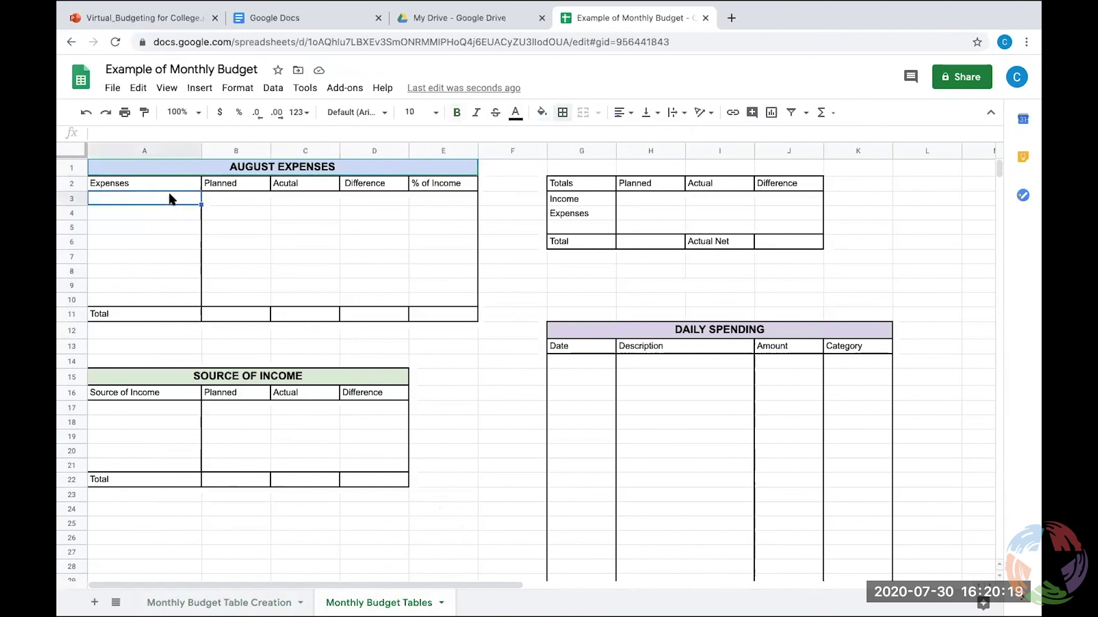
{"action": "type", "text": "Food"}
{"action": "key", "text": "Return"}
{"action": "type", "text": "Home"}
{"action": "key", "text": "Return"}
{"action": "type", "text": "Transpor"}
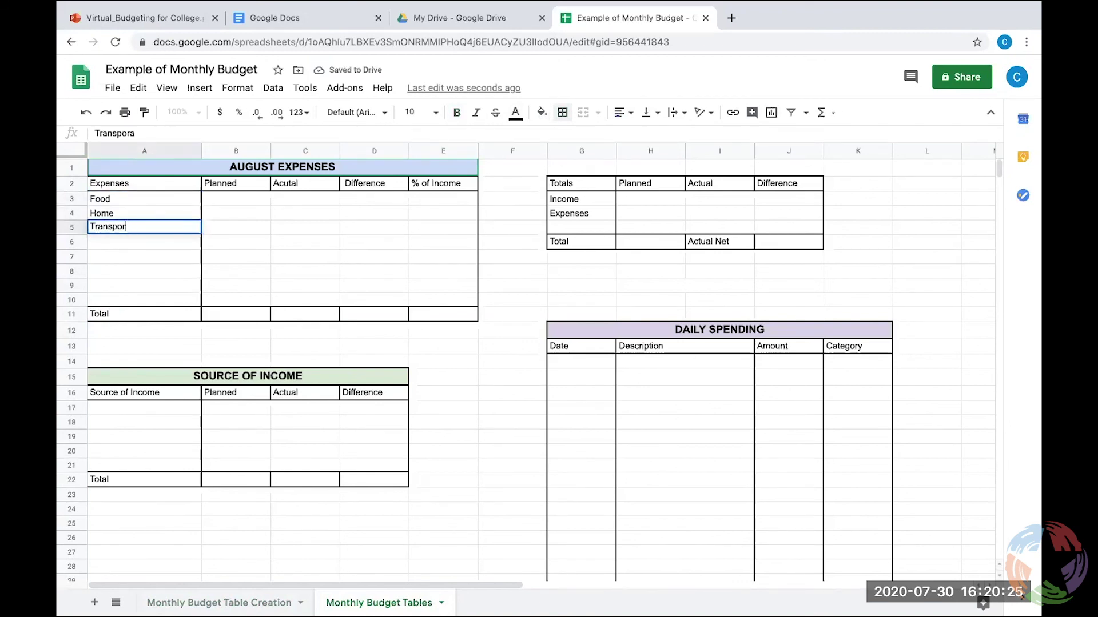
{"action": "type", "text": "tation"}
{"action": "key", "text": "Return"}
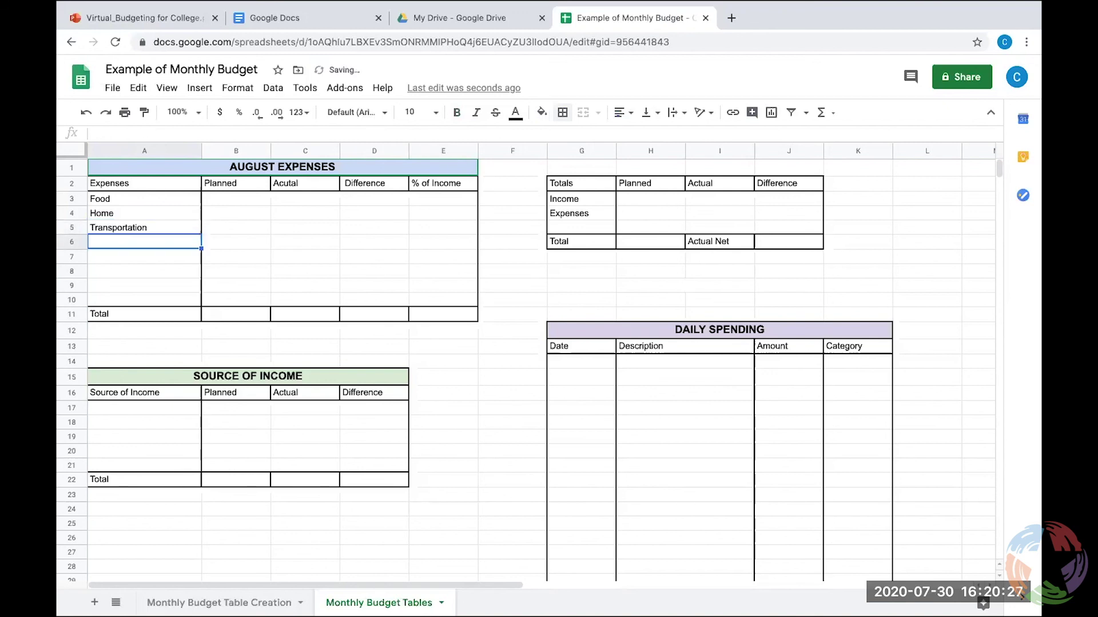
{"action": "type", "text": "School"}
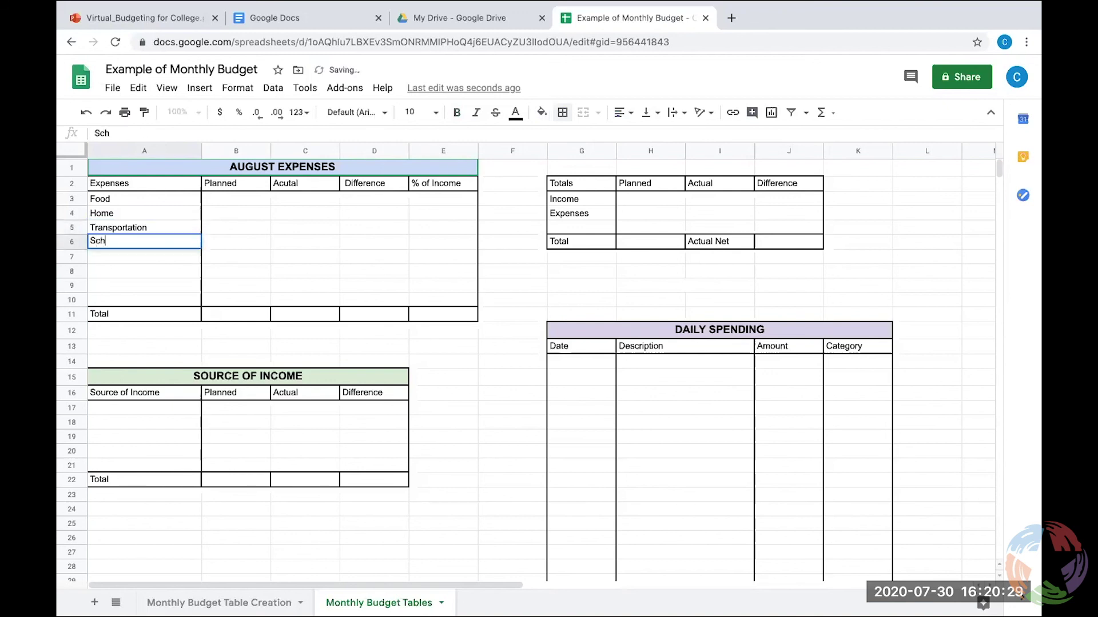
{"action": "key", "text": "Return"}
{"action": "type", "text": "Clothing"}
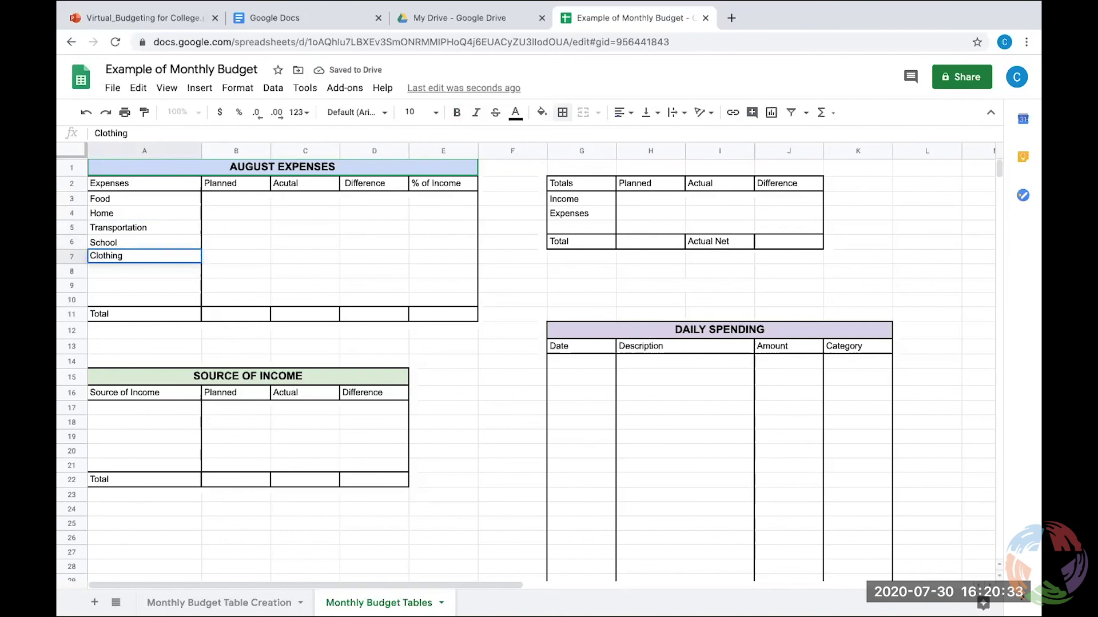
Enter the planned amounts in B3 to B7: Food 150, Home 300, Transportation 50, School 100 and Clothing 50.
{"action": "left_click", "coordinate": [241, 198]}
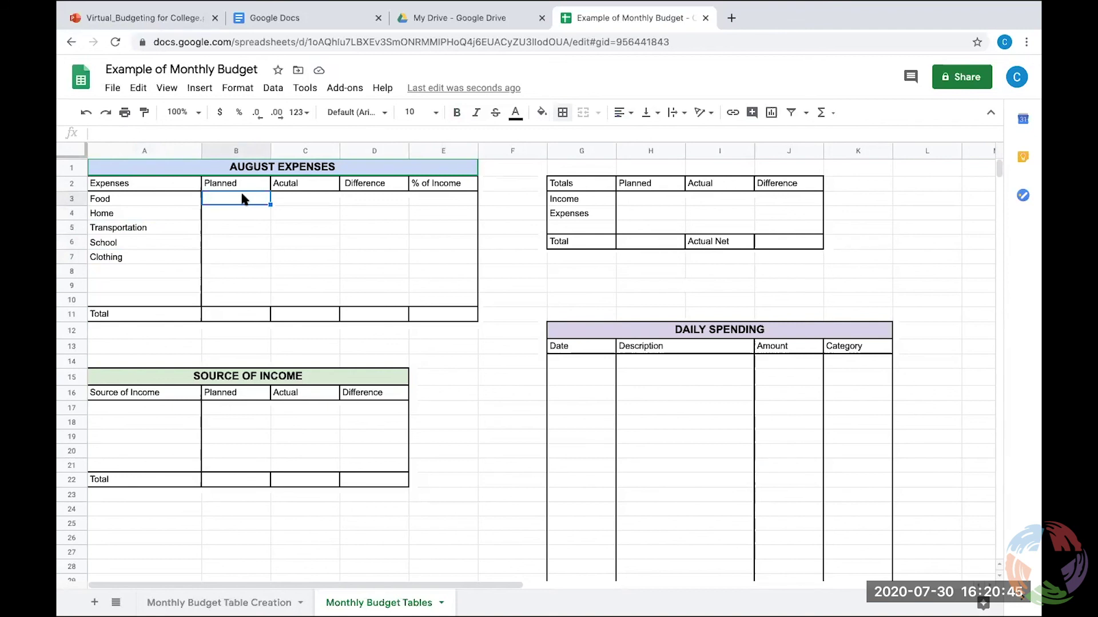
{"action": "type", "text": "150"}
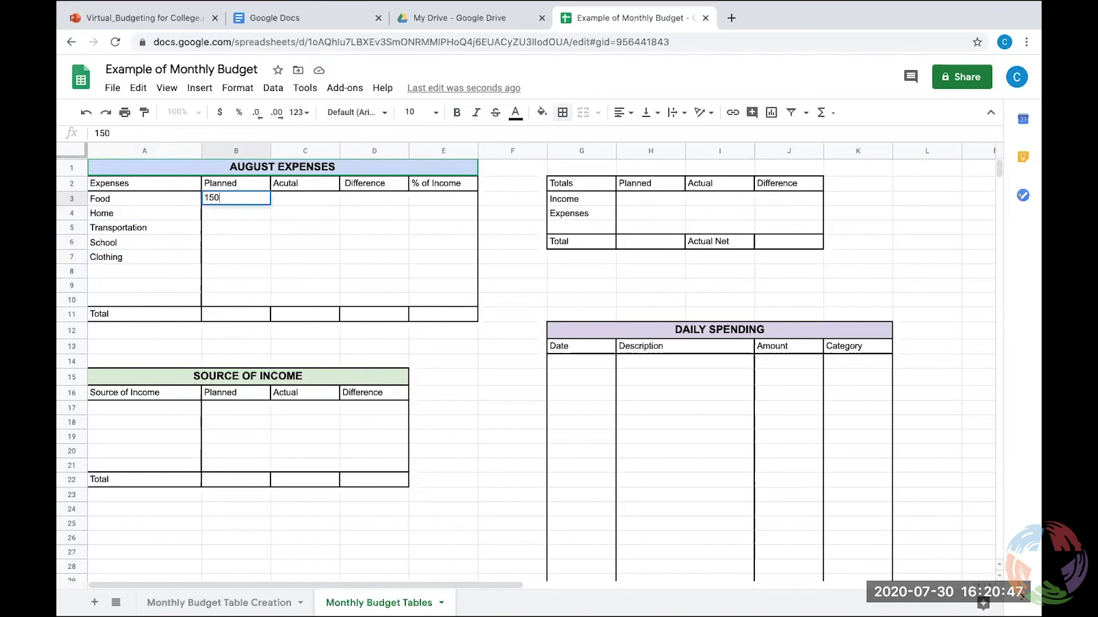
{"action": "left_click", "coordinate": [243, 217]}
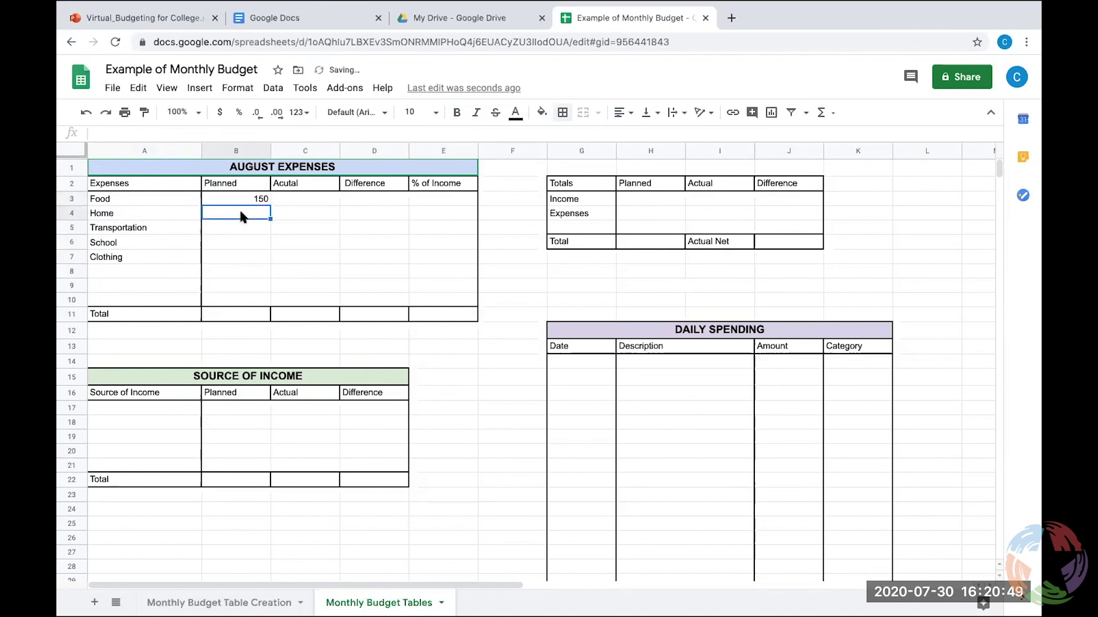
{"action": "type", "text": "300"}
{"action": "left_click", "coordinate": [250, 219]}
{"action": "left_click", "coordinate": [250, 228]}
{"action": "type", "text": "50"}
{"action": "left_click", "coordinate": [260, 244]}
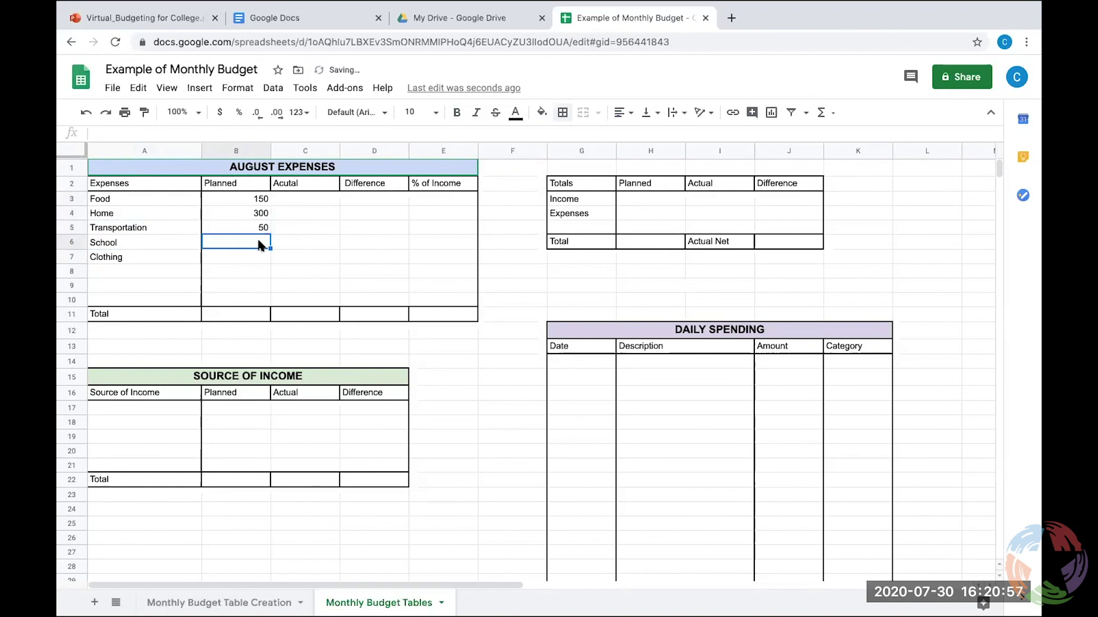
{"action": "type", "text": "100"}
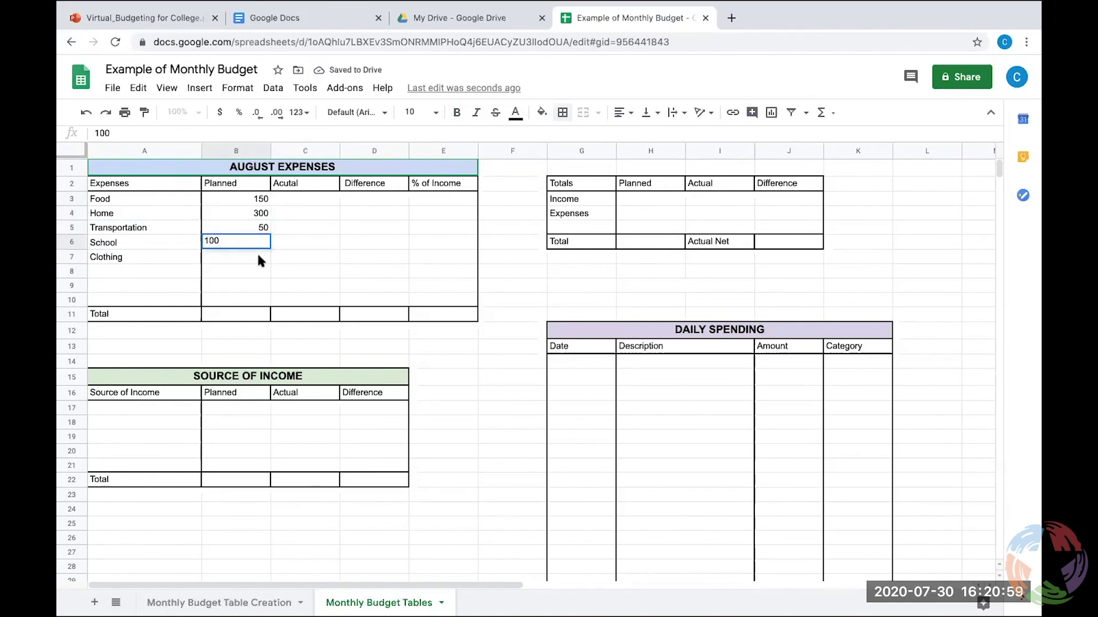
{"action": "left_click", "coordinate": [258, 257]}
{"action": "type", "text": "50"}
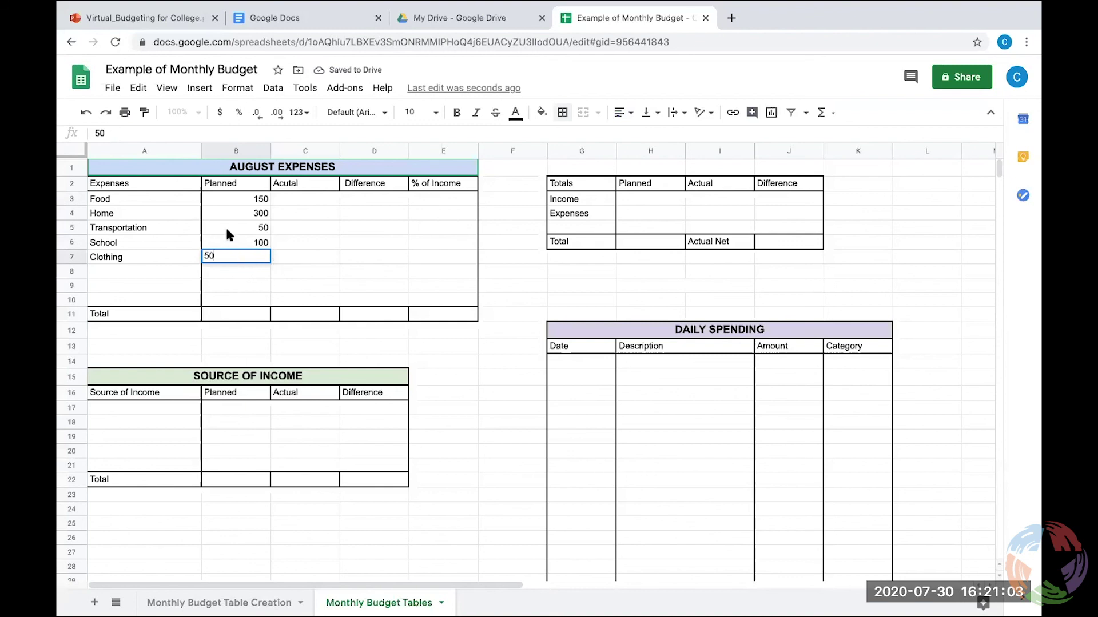
{"action": "left_click", "coordinate": [255, 273]}
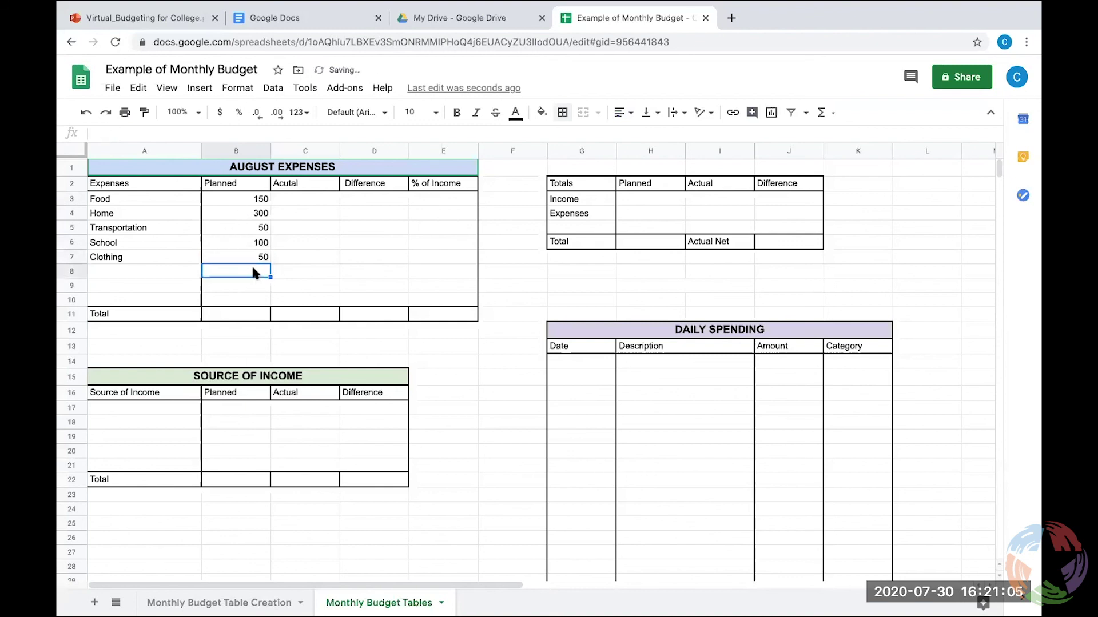
Format the Planned, Actual and Difference cells B3 to D10 of the August Expenses table as currency.
{"action": "left_click", "coordinate": [242, 197]}
{"action": "left_click_drag", "start_coordinate": [243, 199], "coordinate": [385, 300]}
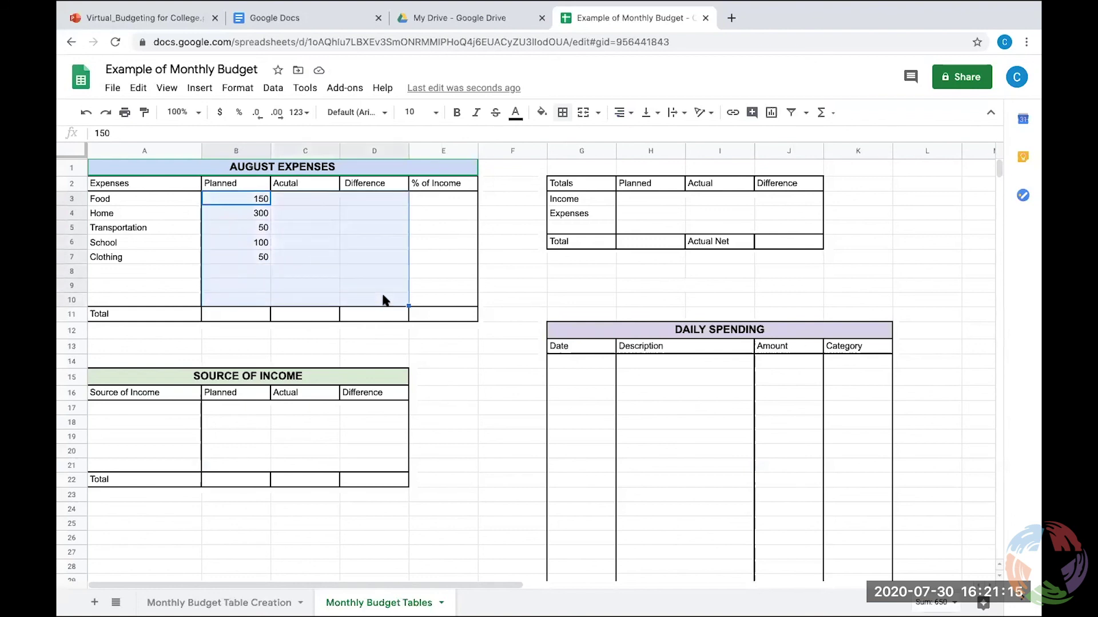
{"action": "left_click", "coordinate": [220, 115]}
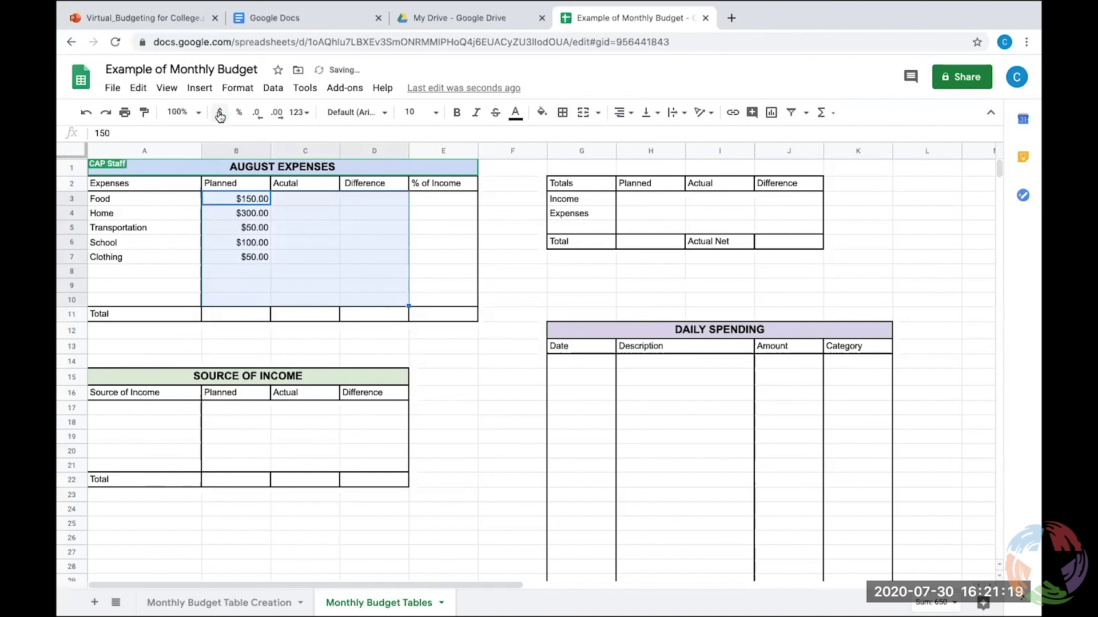
{"action": "left_click", "coordinate": [247, 259]}
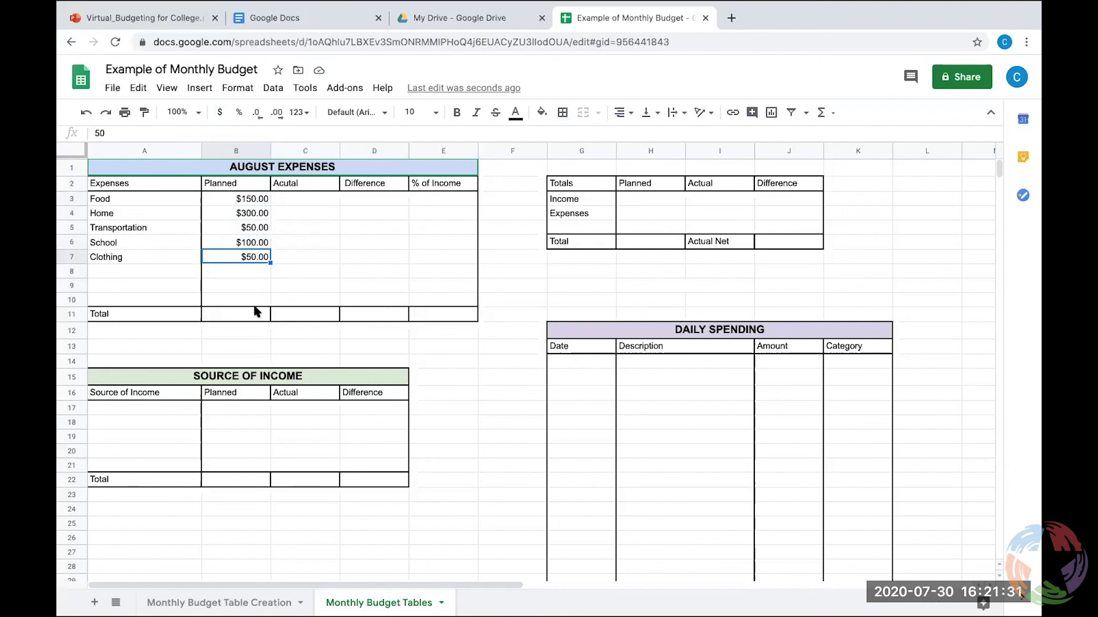
Total the Planned column in cell B11 with a SUM formula over B3:B10.
{"action": "left_click", "coordinate": [255, 314]}
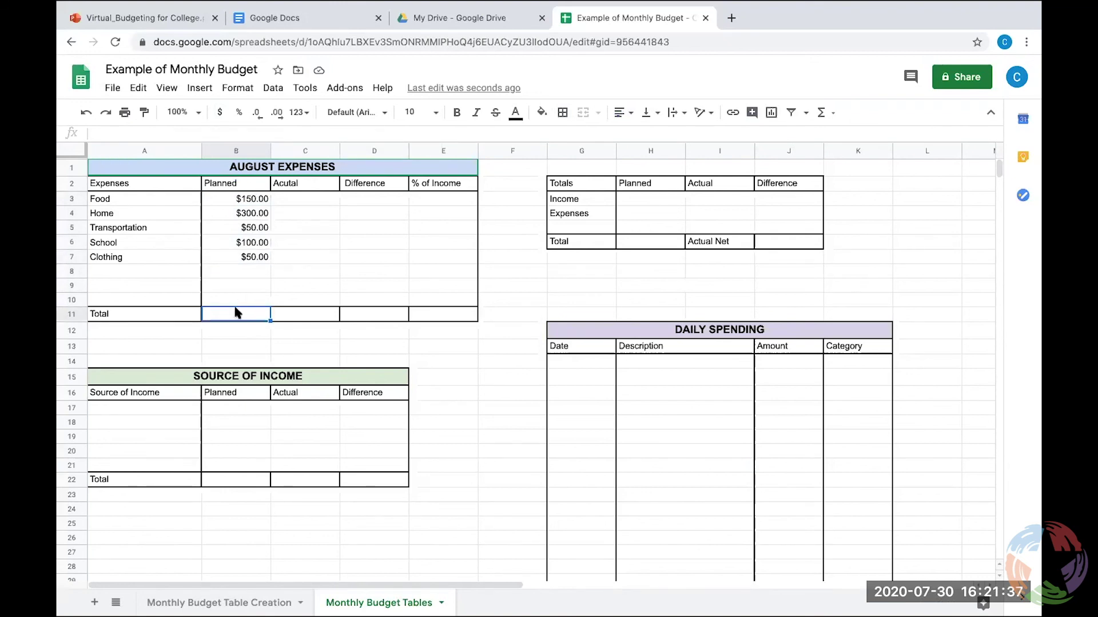
{"action": "type", "text": "=SU"}
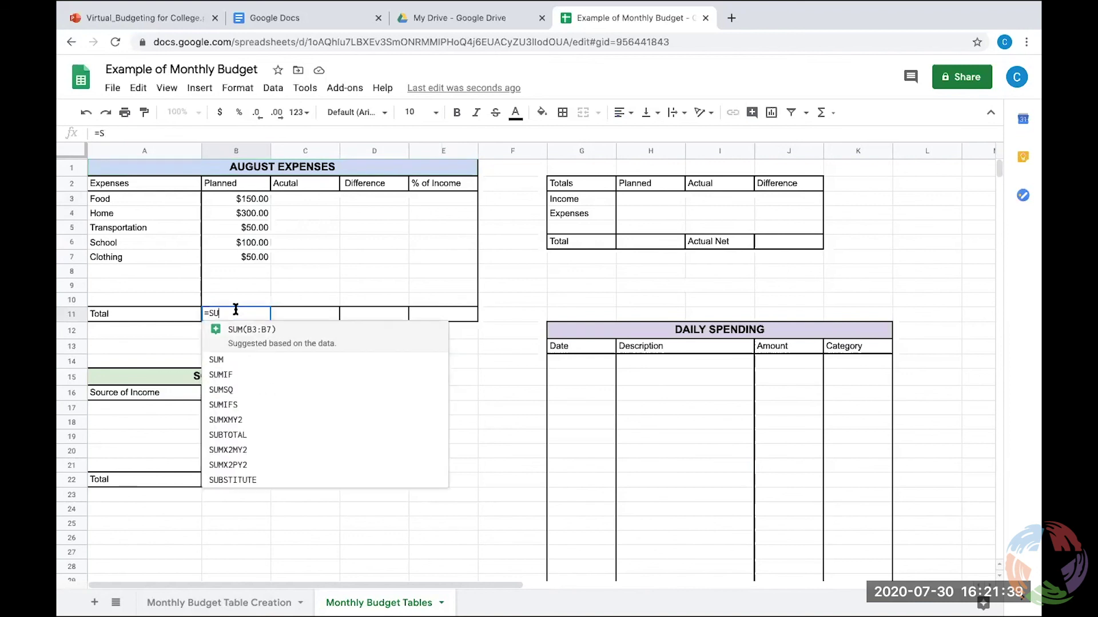
{"action": "type", "text": "M("}
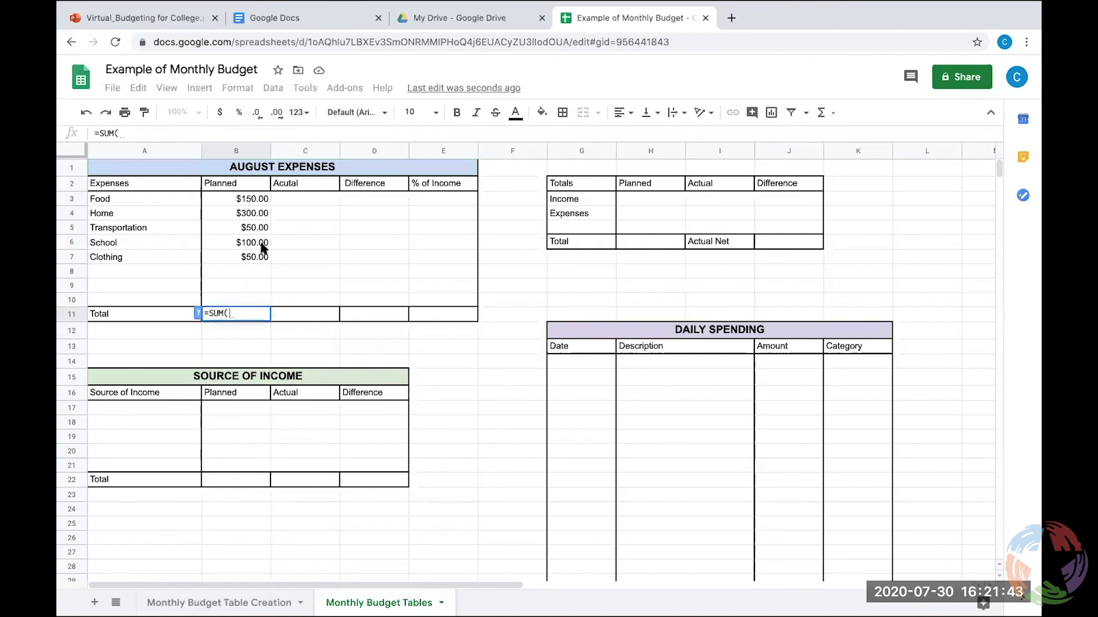
{"action": "left_click", "coordinate": [245, 200]}
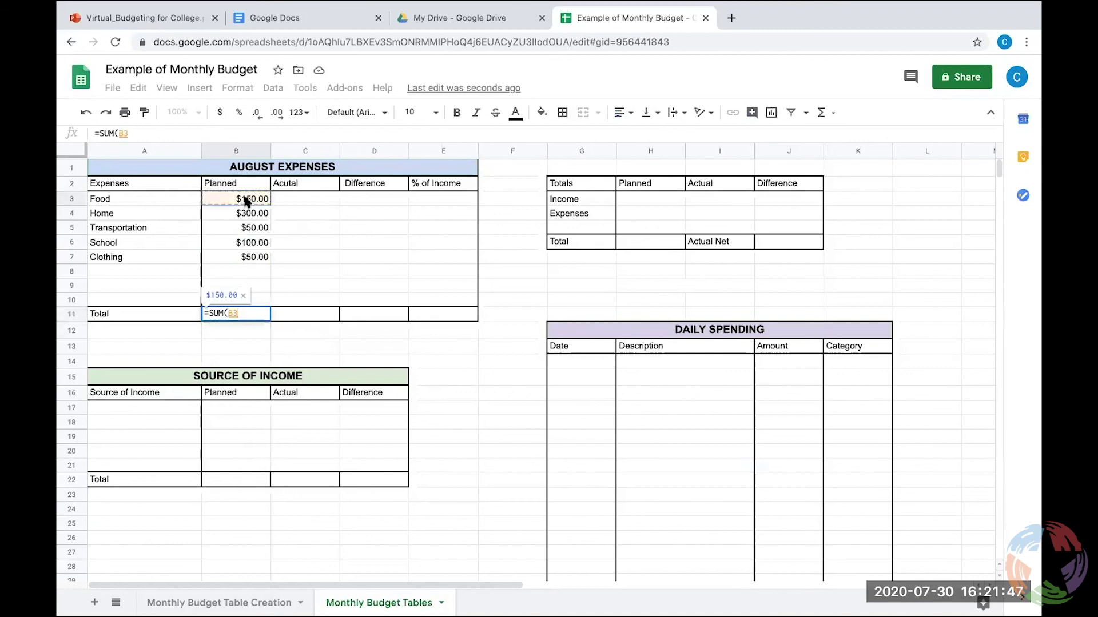
{"action": "left_click_drag", "start_coordinate": [246, 201], "coordinate": [247, 295]}
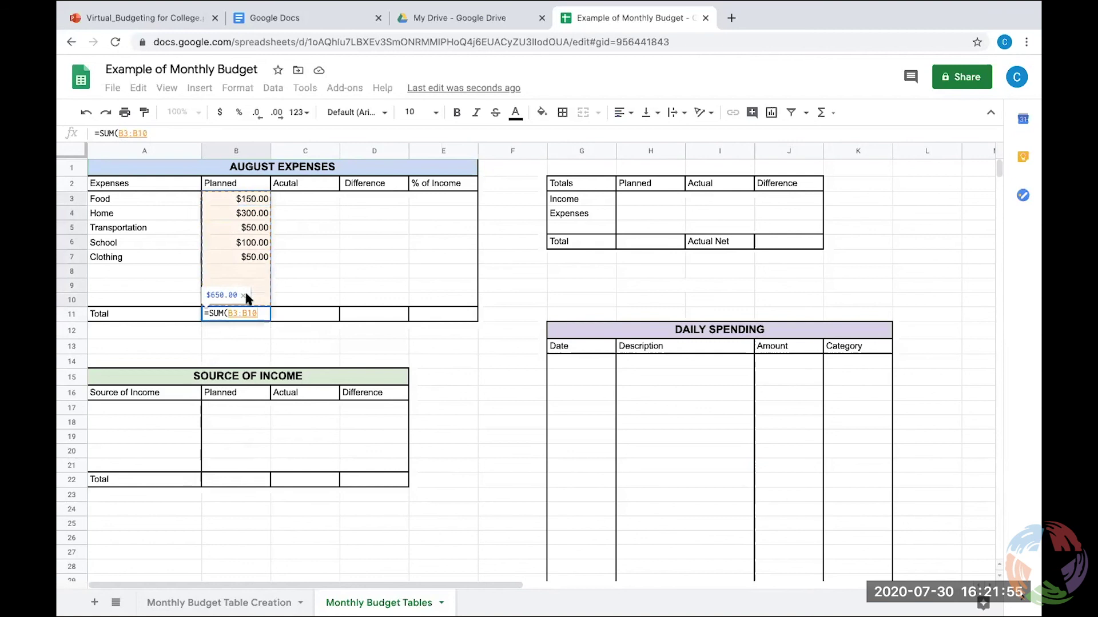
{"action": "key", "text": "Return"}
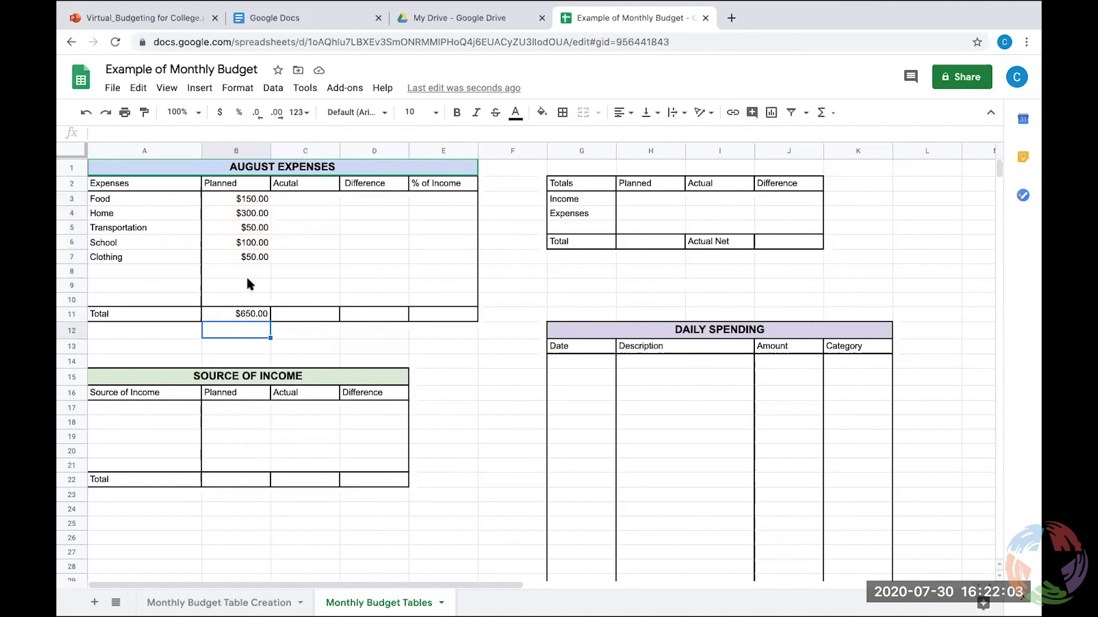
Total the actual expenses in cell C11 with a SUM formula over C3:C10.
{"action": "left_click", "coordinate": [300, 314]}
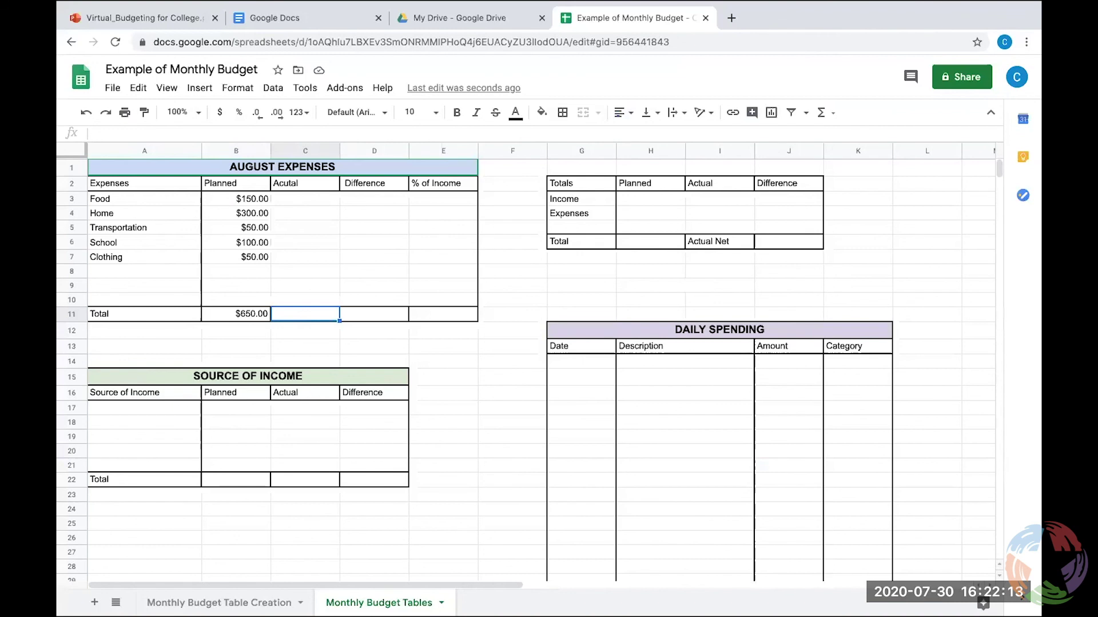
{"action": "type", "text": "=SUM"}
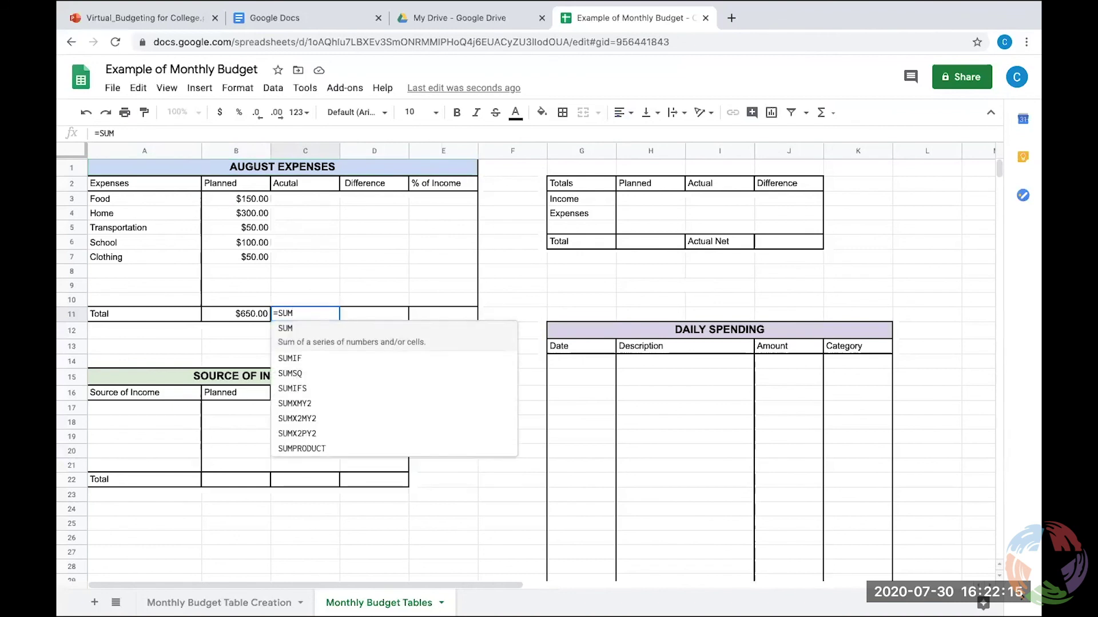
{"action": "type", "text": "("}
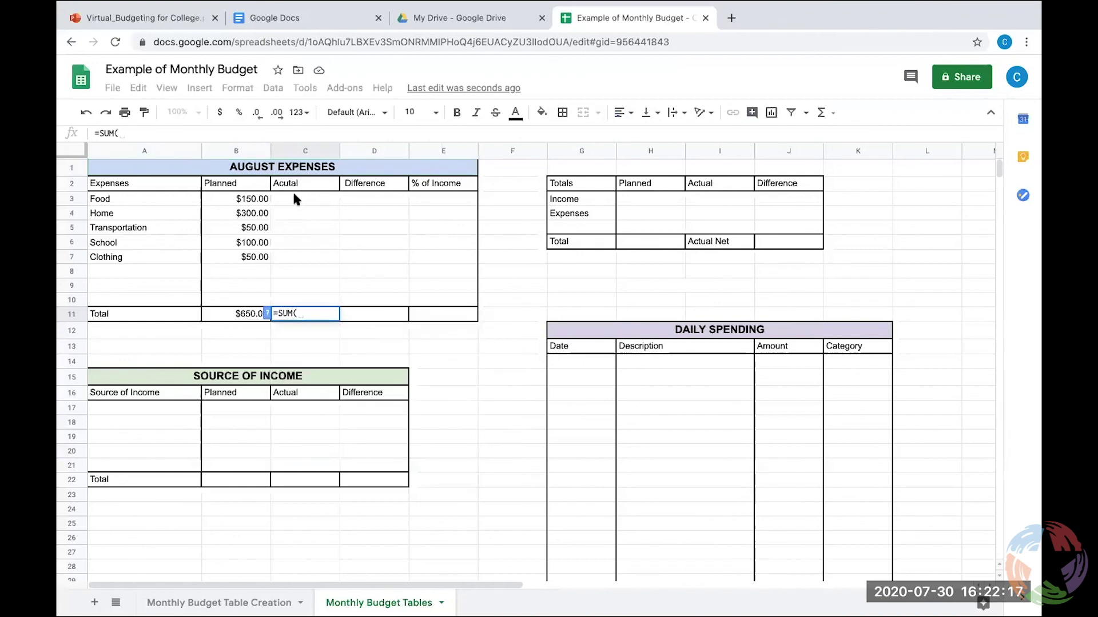
{"action": "left_click_drag", "start_coordinate": [295, 199], "coordinate": [304, 297]}
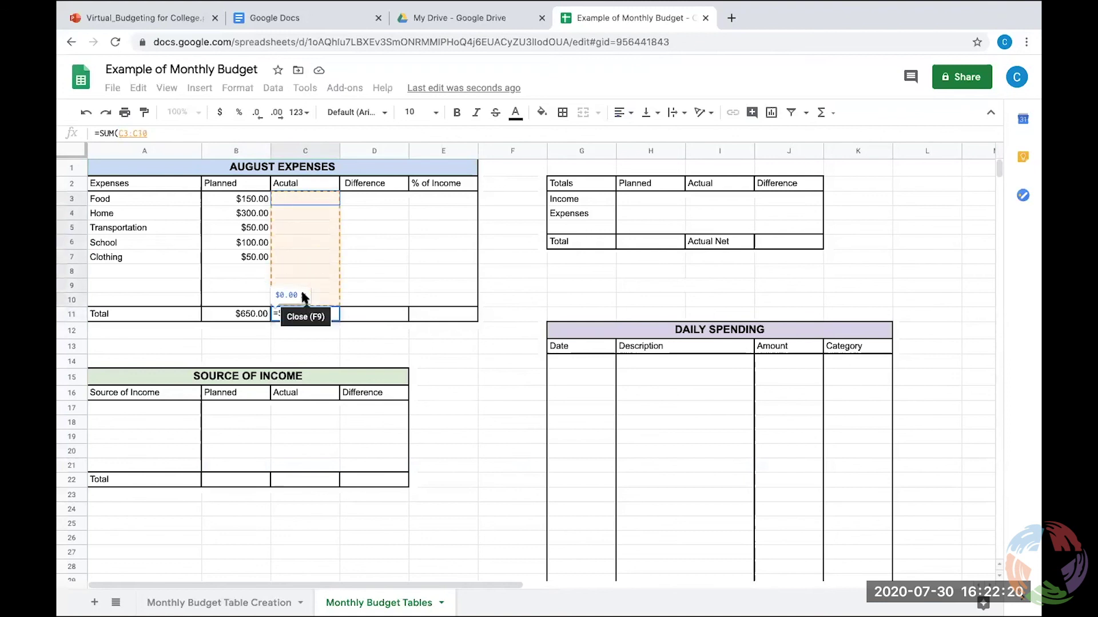
{"action": "left_click", "coordinate": [308, 198]}
{"action": "left_click_drag", "start_coordinate": [309, 197], "coordinate": [313, 299]}
{"action": "key", "text": "Return"}
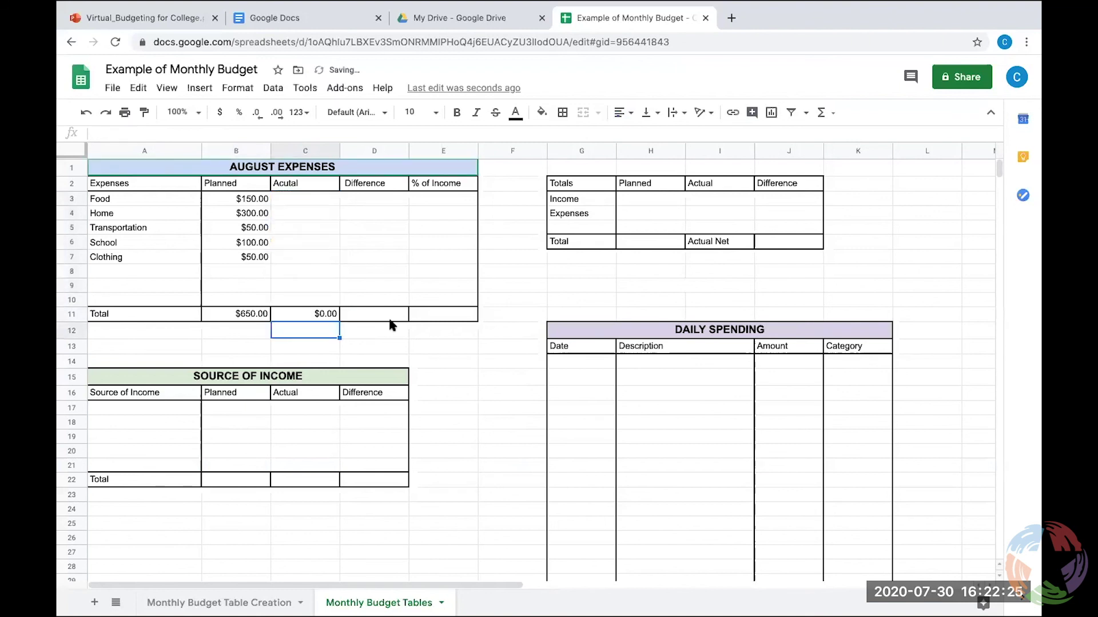
Total the Difference column in cell D11 with a SUM formula over D3:D10.
{"action": "left_click", "coordinate": [389, 314]}
{"action": "type", "text": "="}
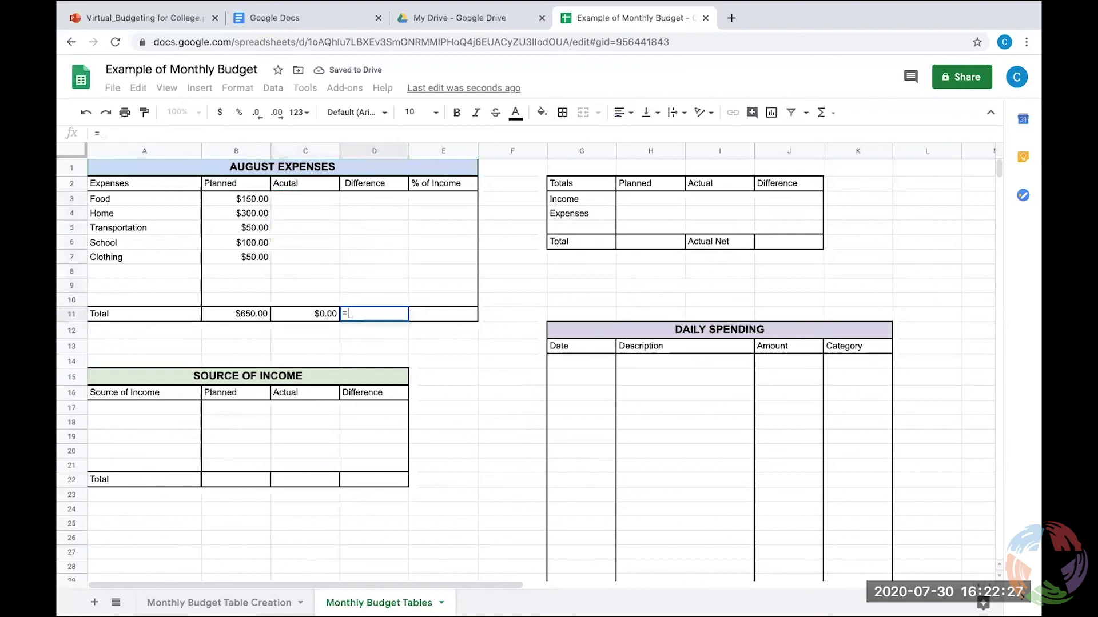
{"action": "type", "text": "SUM("}
{"action": "left_click", "coordinate": [388, 199]}
{"action": "left_click_drag", "start_coordinate": [388, 202], "coordinate": [396, 300]}
{"action": "key", "text": "Return"}
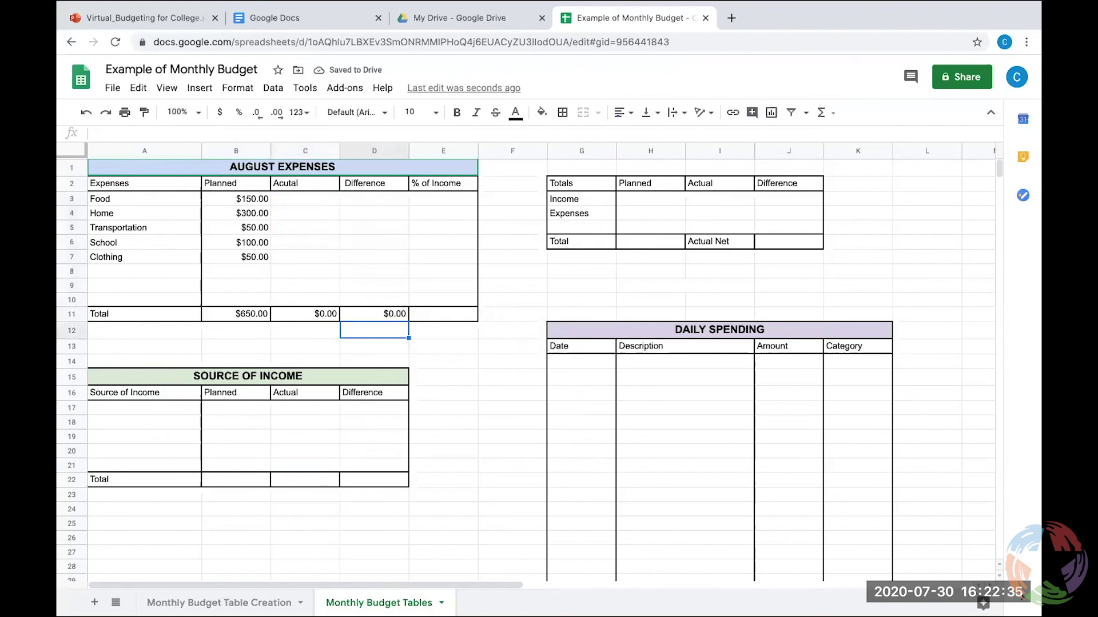
Calculate the Food row's difference in cell D3 with the formula =B3-C3.
{"action": "left_click", "coordinate": [373, 198]}
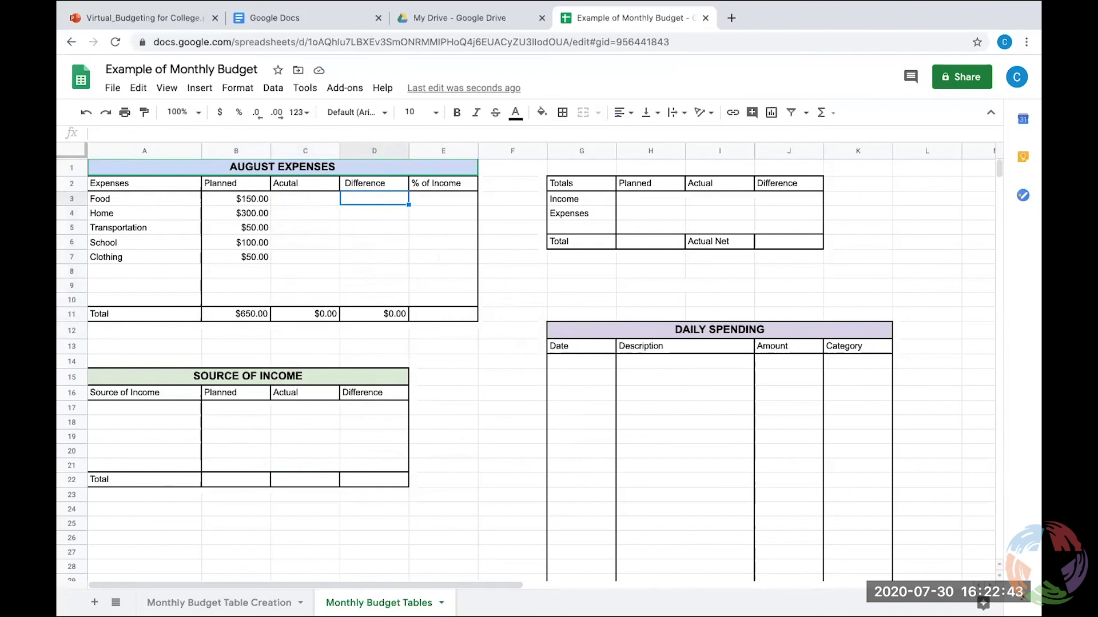
{"action": "type", "text": "="}
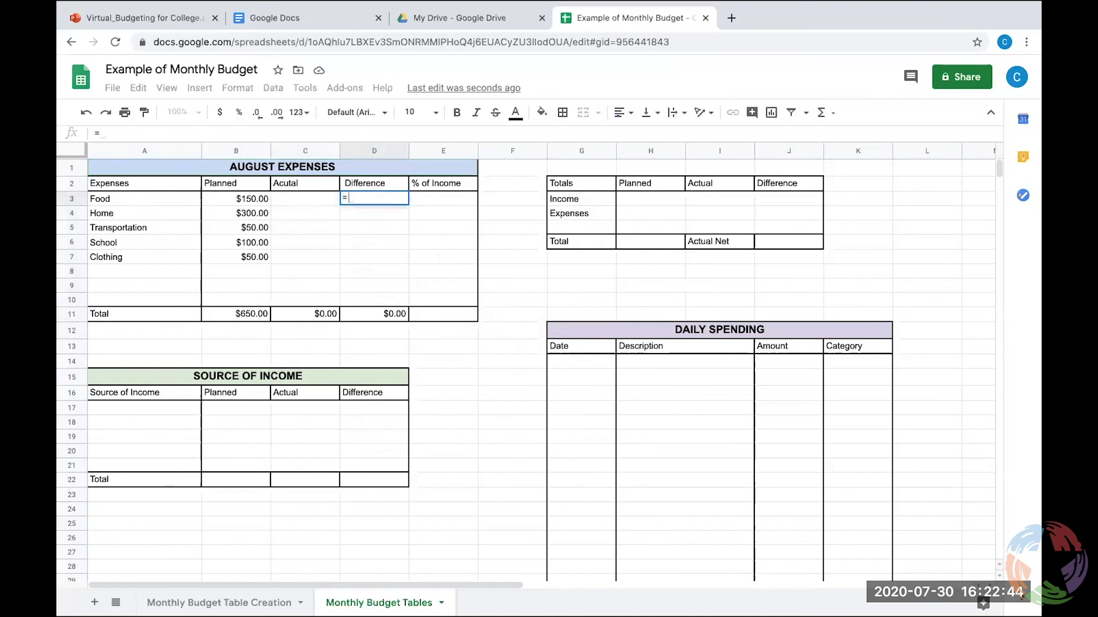
{"action": "left_click", "coordinate": [252, 200]}
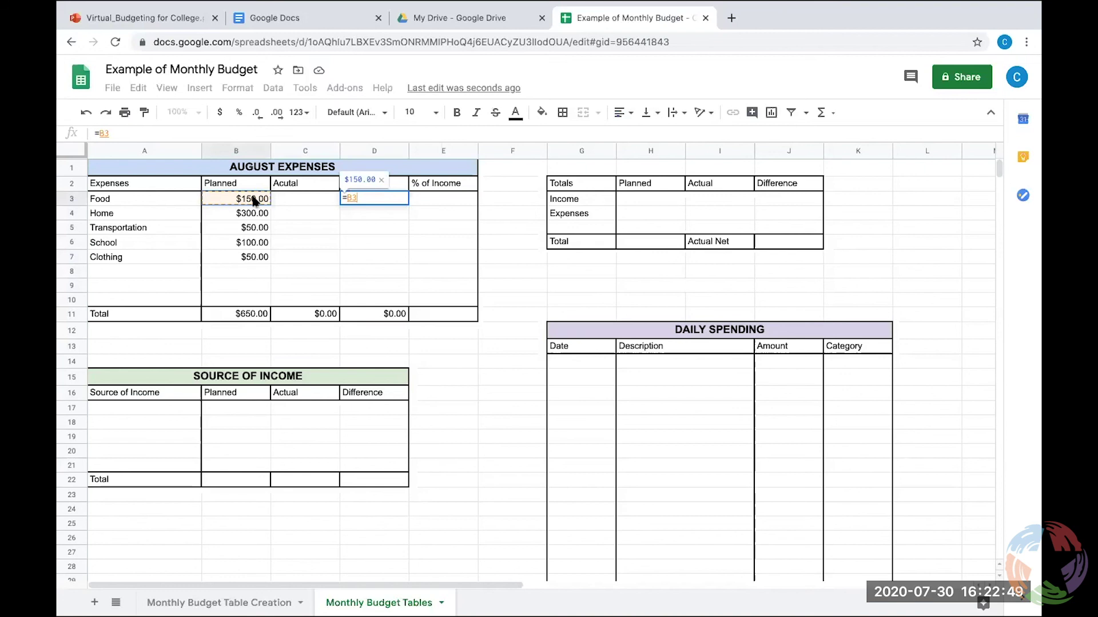
{"action": "type", "text": "-"}
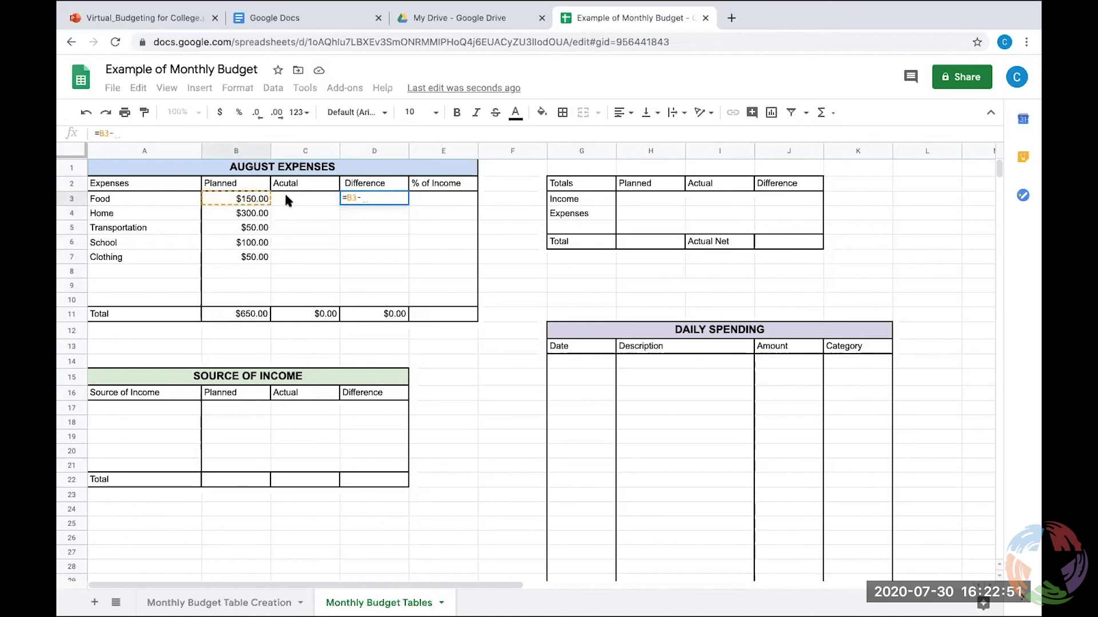
{"action": "left_click", "coordinate": [286, 198]}
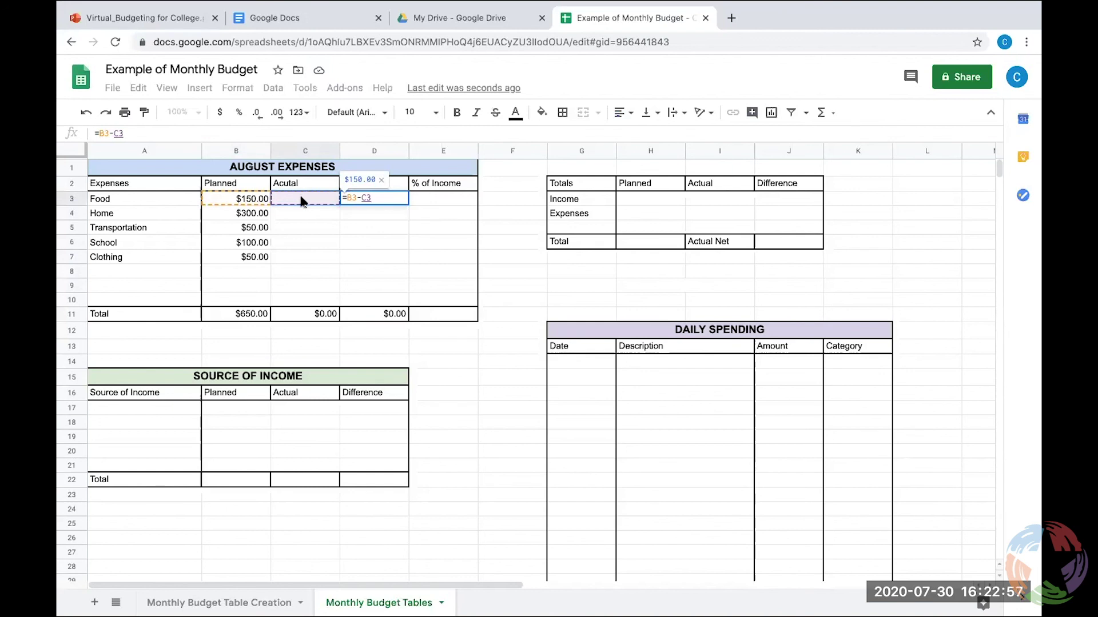
{"action": "key", "text": "Return"}
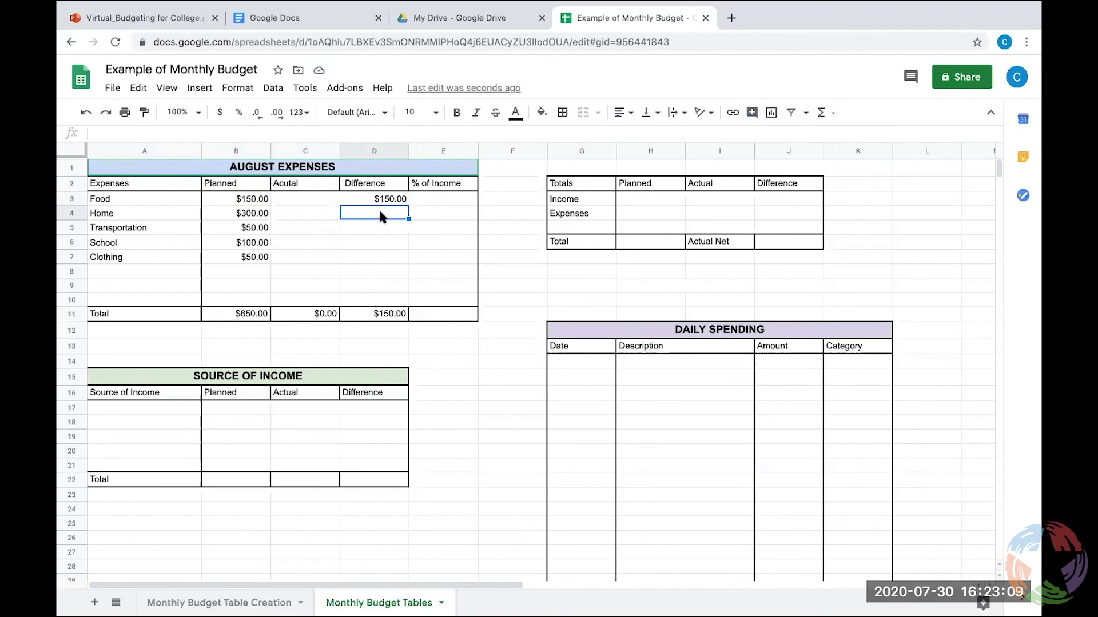
Calculate the Home row's difference in cell D4 with the formula =B4-C4.
{"action": "type", "text": "="}
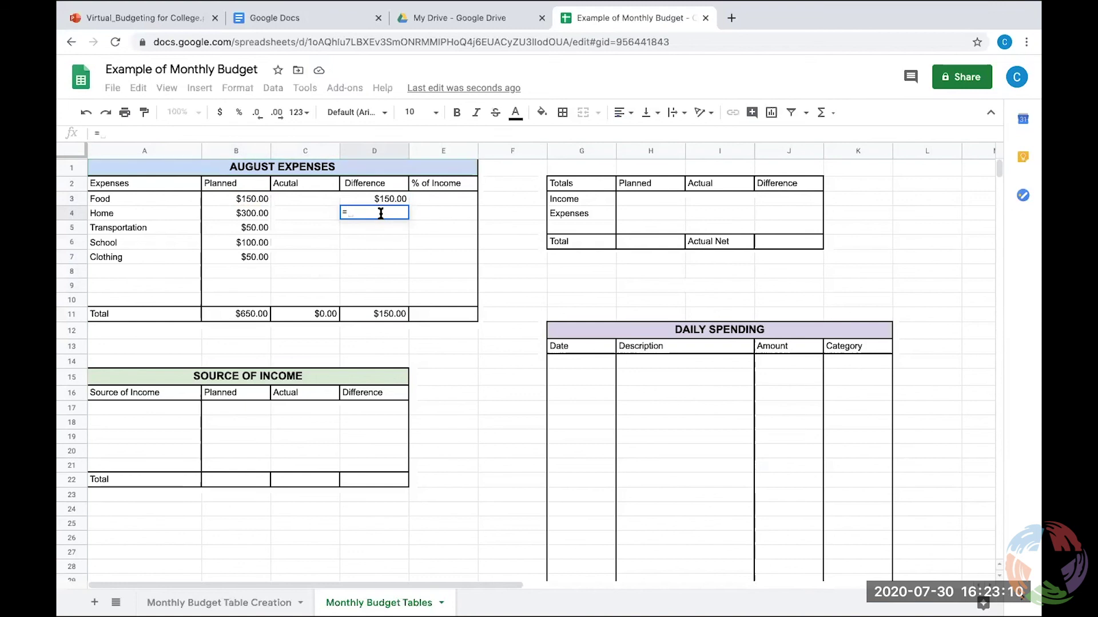
{"action": "left_click", "coordinate": [260, 215]}
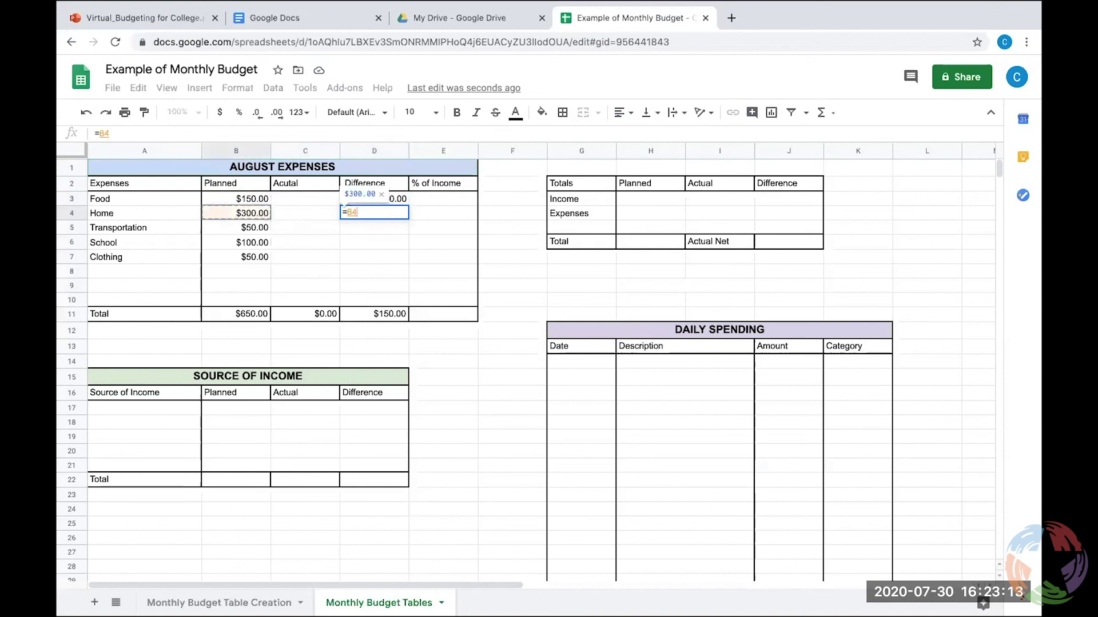
{"action": "type", "text": "-"}
{"action": "left_click", "coordinate": [325, 212]}
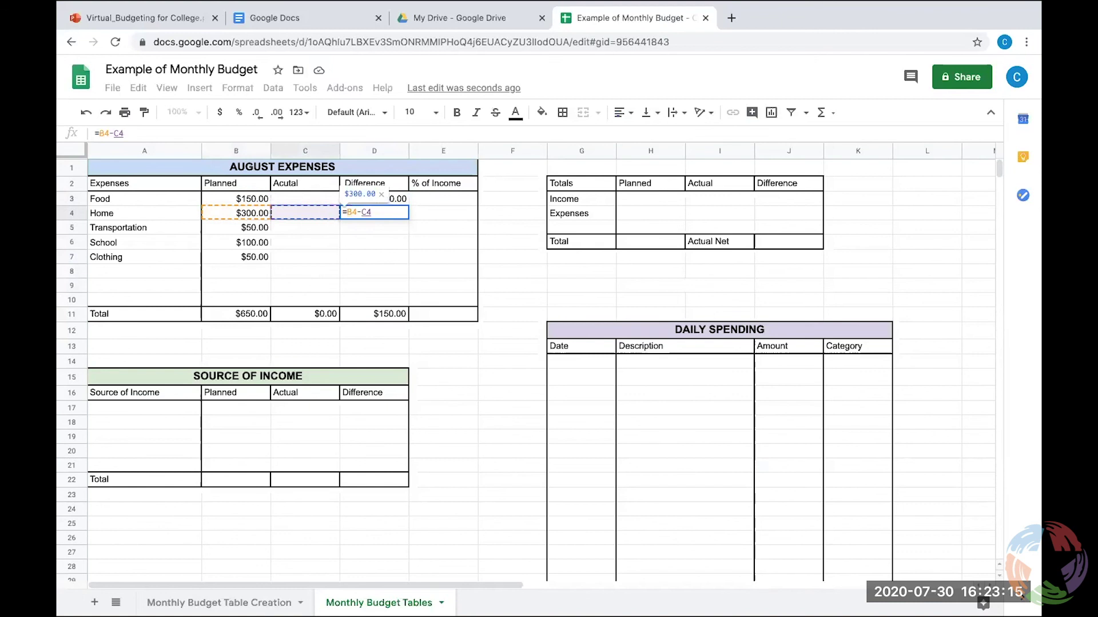
{"action": "key", "text": "Return"}
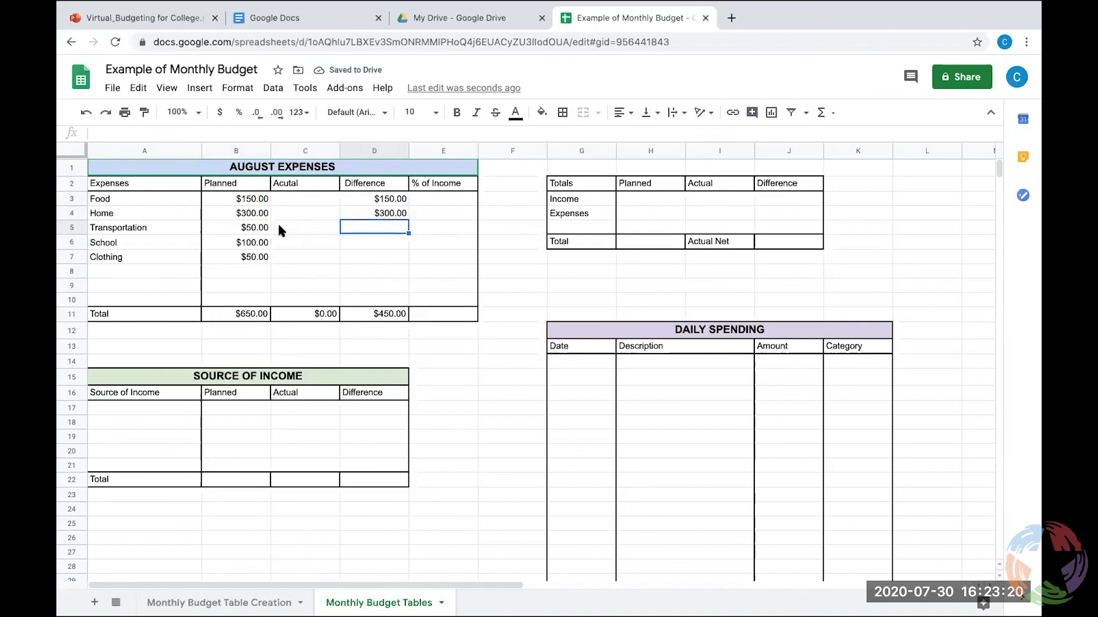
Fill the difference formula from cell D4 down through D10 for the remaining expense rows.
{"action": "left_click", "coordinate": [393, 214]}
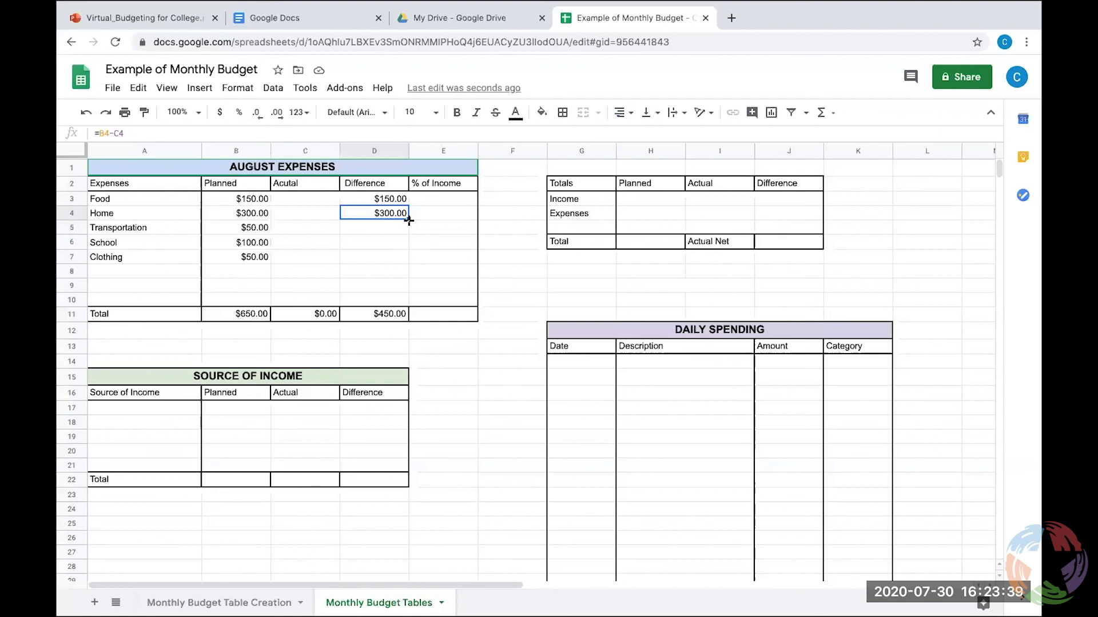
{"action": "left_click_drag", "start_coordinate": [409, 219], "coordinate": [404, 293]}
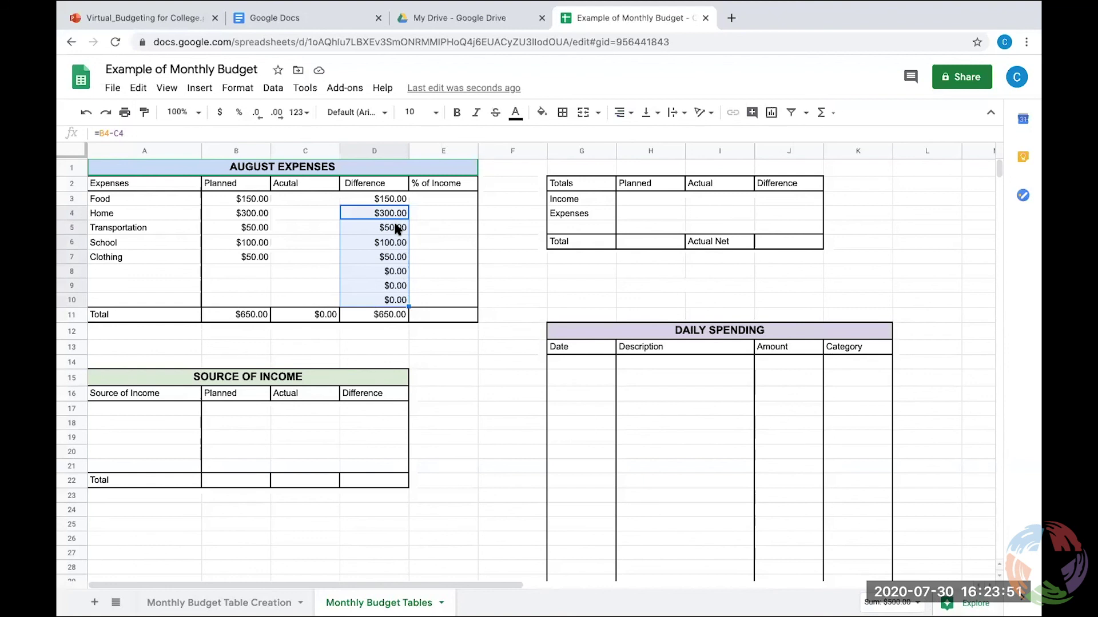
{"action": "left_click", "coordinate": [437, 200]}
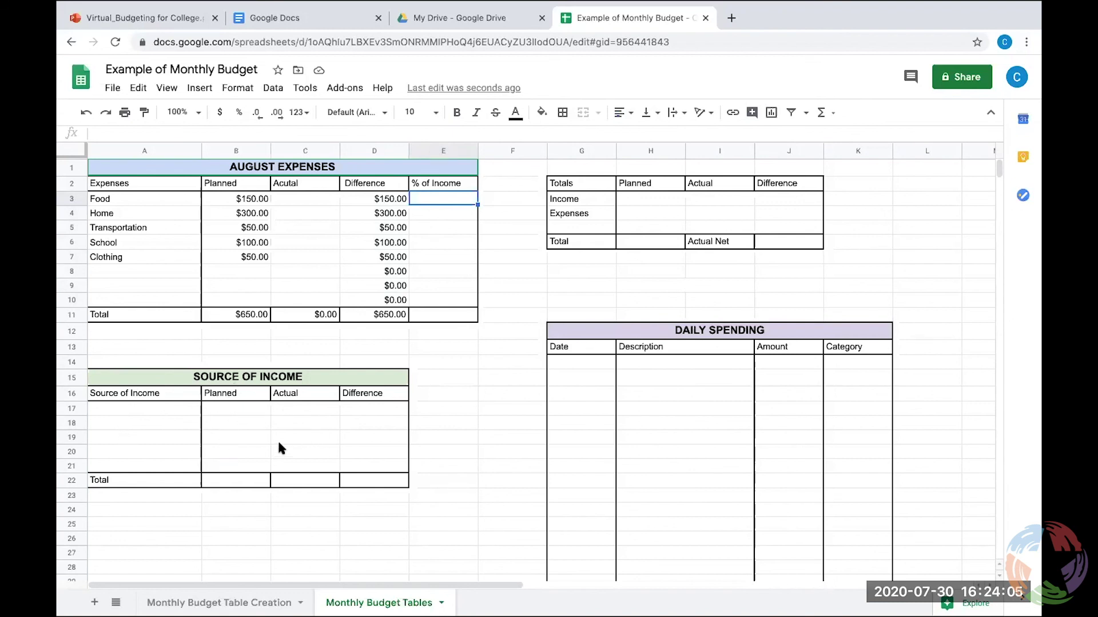
Add PT Job as the first income source in row 17 with a planned amount of 600.
{"action": "left_click", "coordinate": [165, 410]}
{"action": "type", "text": "PT"}
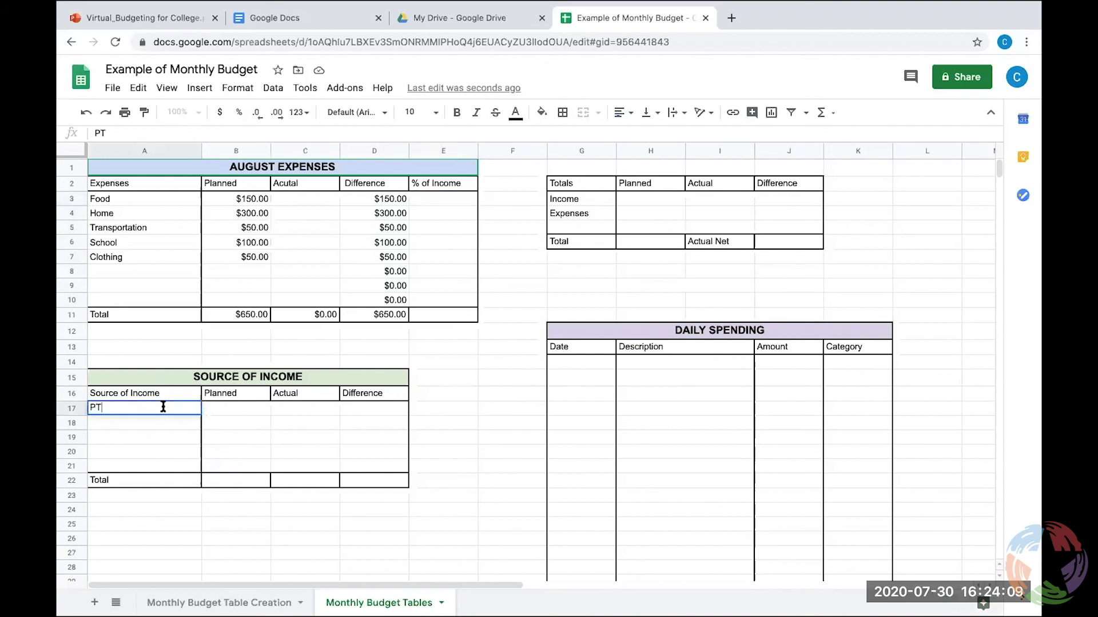
{"action": "type", "text": " Job"}
{"action": "left_click", "coordinate": [220, 409]}
{"action": "type", "text": "600"}
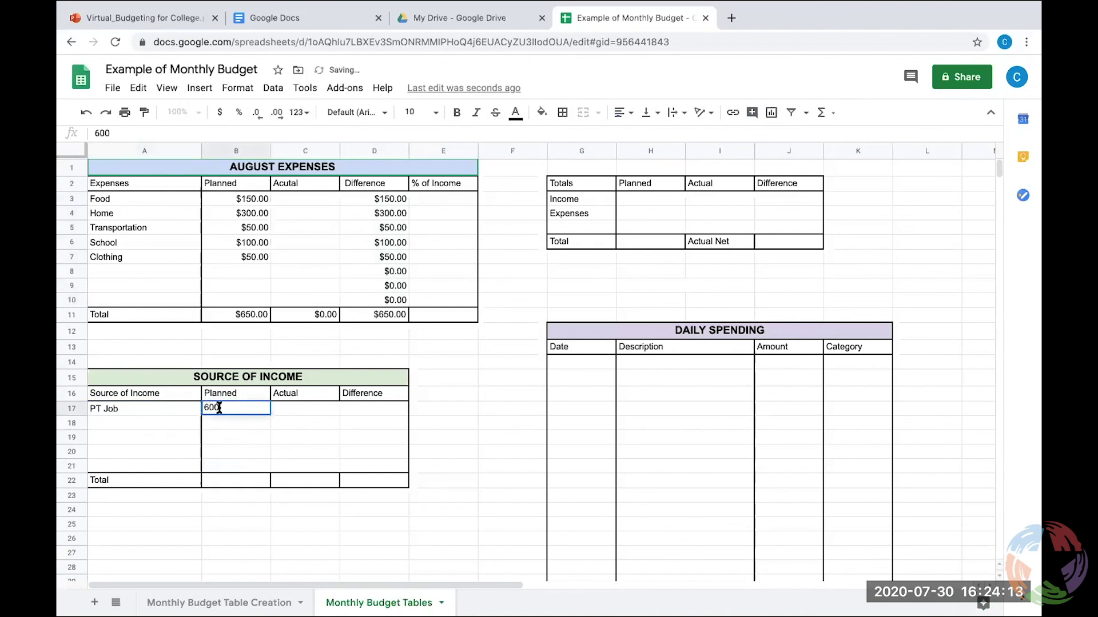
Add Secondary Income as an income source in row 18 with a planned amount of 100.
{"action": "left_click", "coordinate": [155, 425]}
{"action": "type", "text": "Se"}
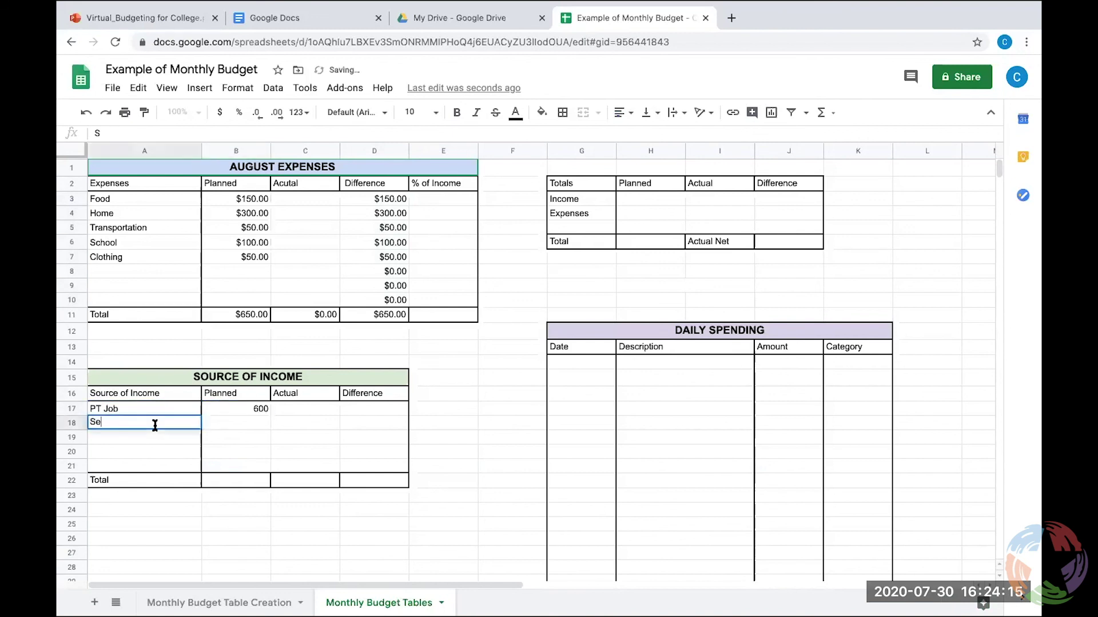
{"action": "type", "text": "cond aryIncome"}
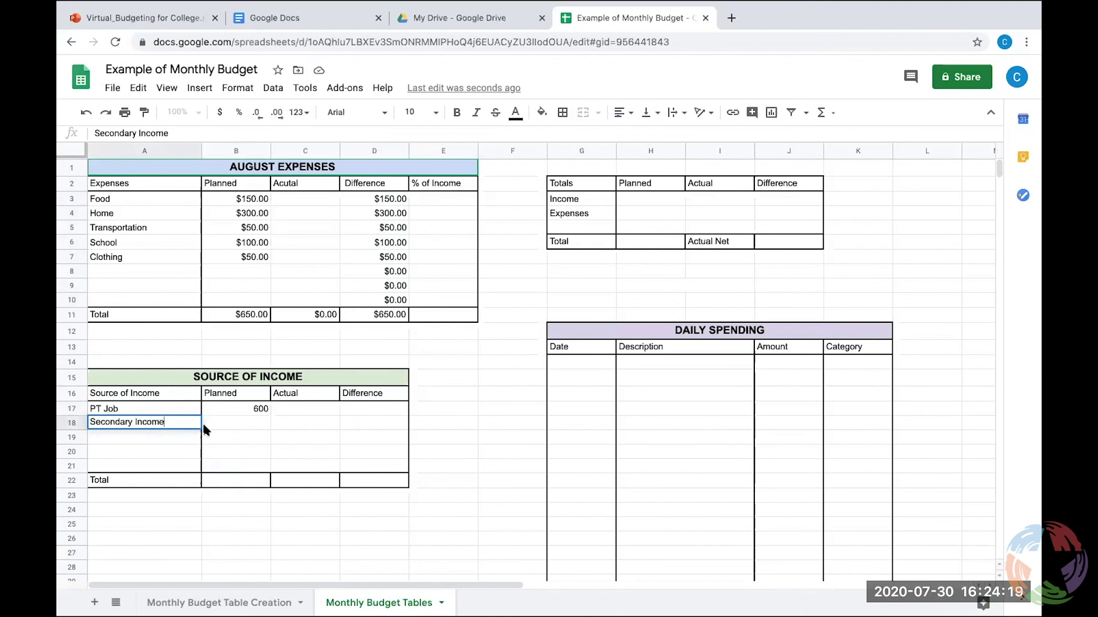
{"action": "left_click", "coordinate": [215, 423]}
{"action": "type", "text": "100"}
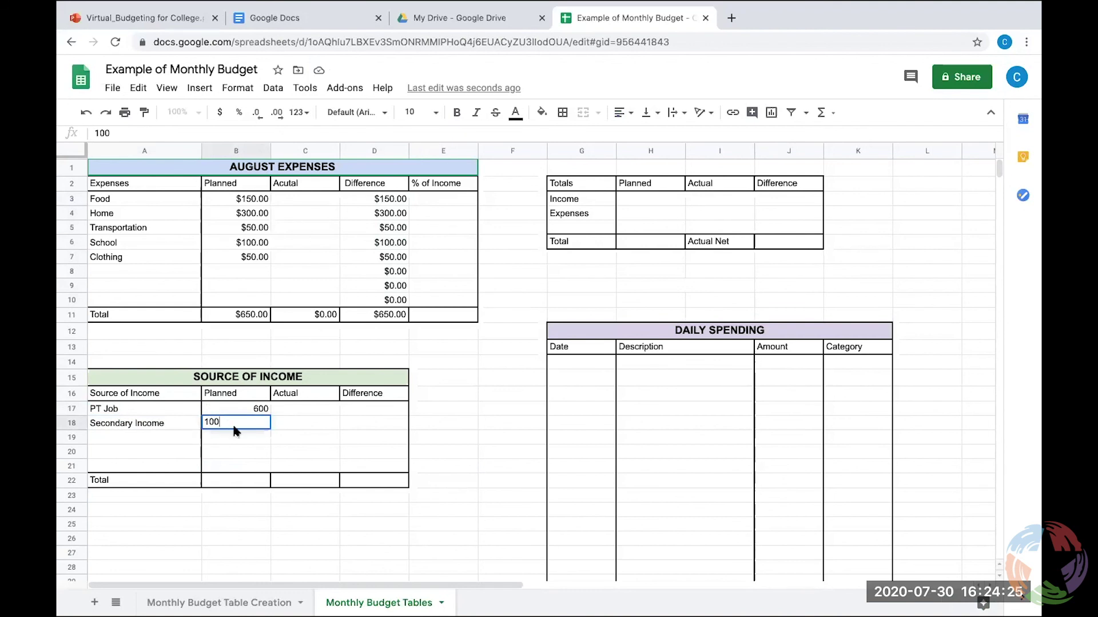
{"action": "left_click", "coordinate": [247, 457]}
Format the income table's amount cells B17:D22 as currency.
{"action": "left_click_drag", "start_coordinate": [246, 407], "coordinate": [384, 486]}
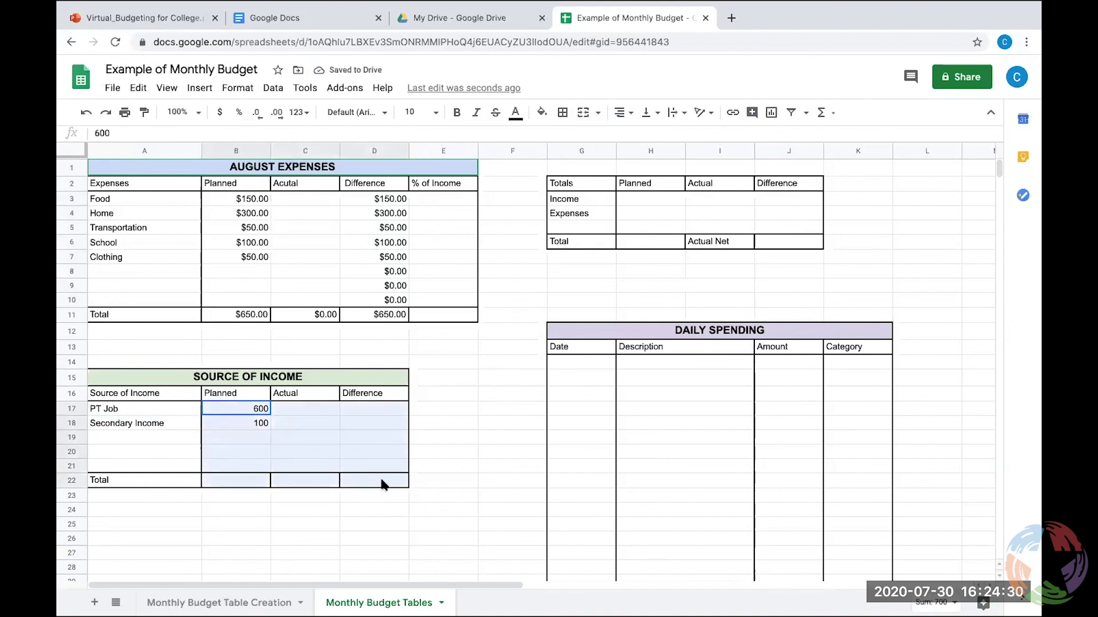
{"action": "left_click", "coordinate": [219, 114]}
{"action": "left_click", "coordinate": [256, 437]}
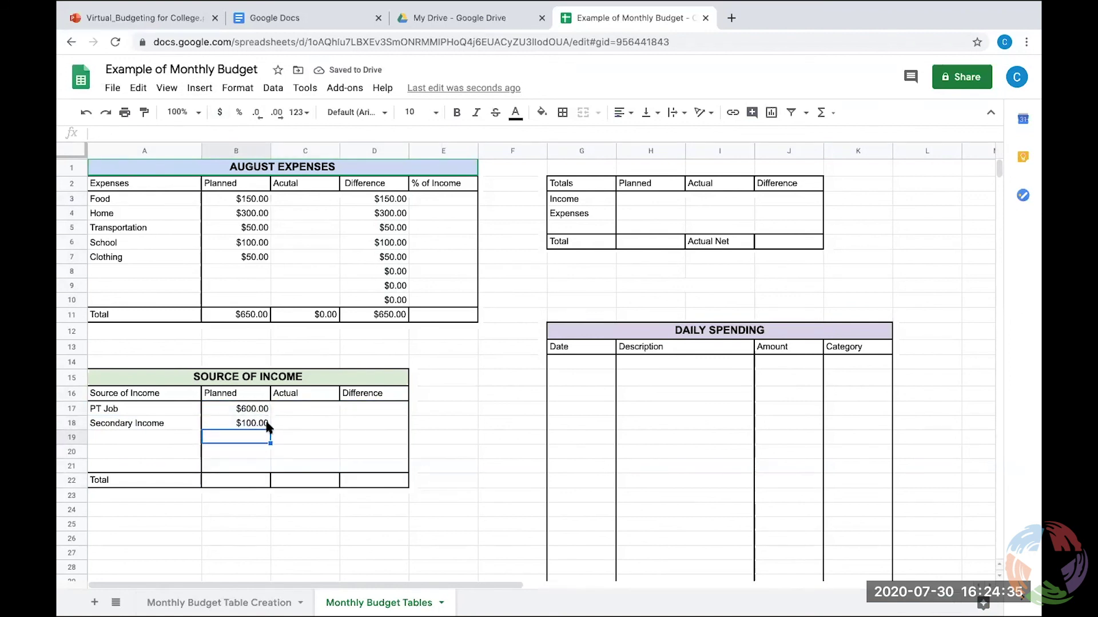
Total the planned income in cell B22 with a SUM formula over B17:B21.
{"action": "left_click", "coordinate": [229, 483]}
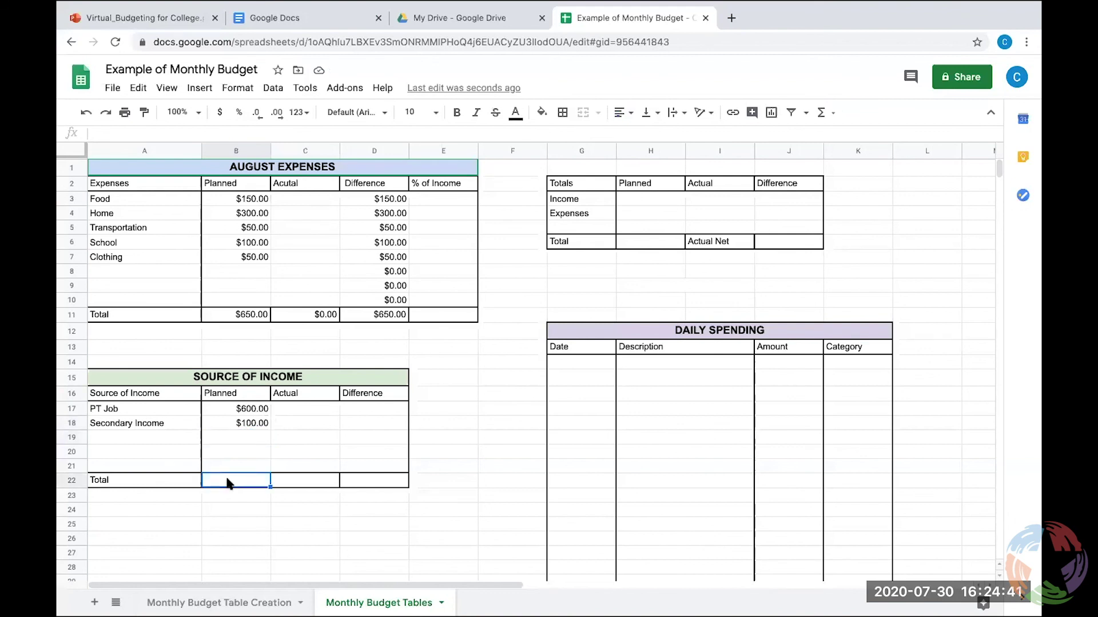
{"action": "type", "text": "="}
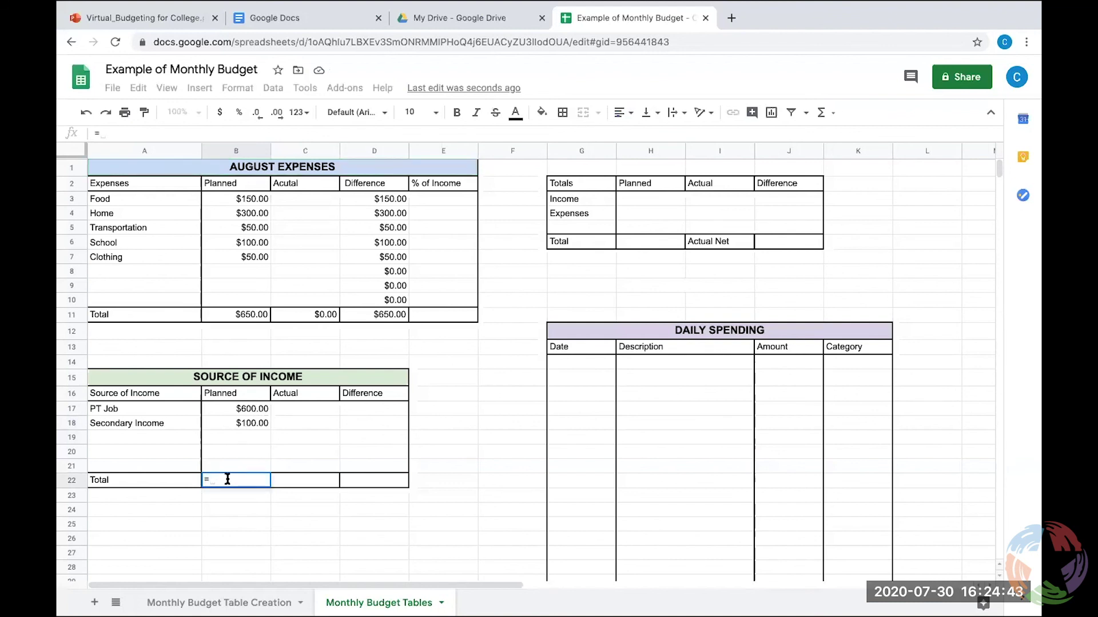
{"action": "type", "text": "SUM("}
{"action": "left_click_drag", "start_coordinate": [254, 411], "coordinate": [259, 464]}
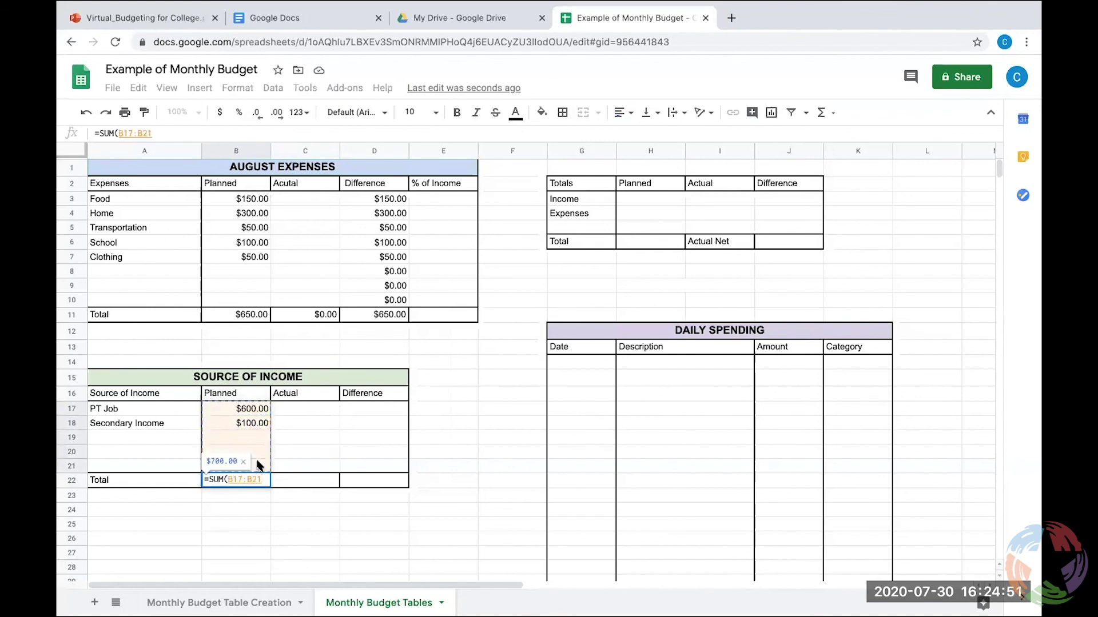
{"action": "key", "text": "Return"}
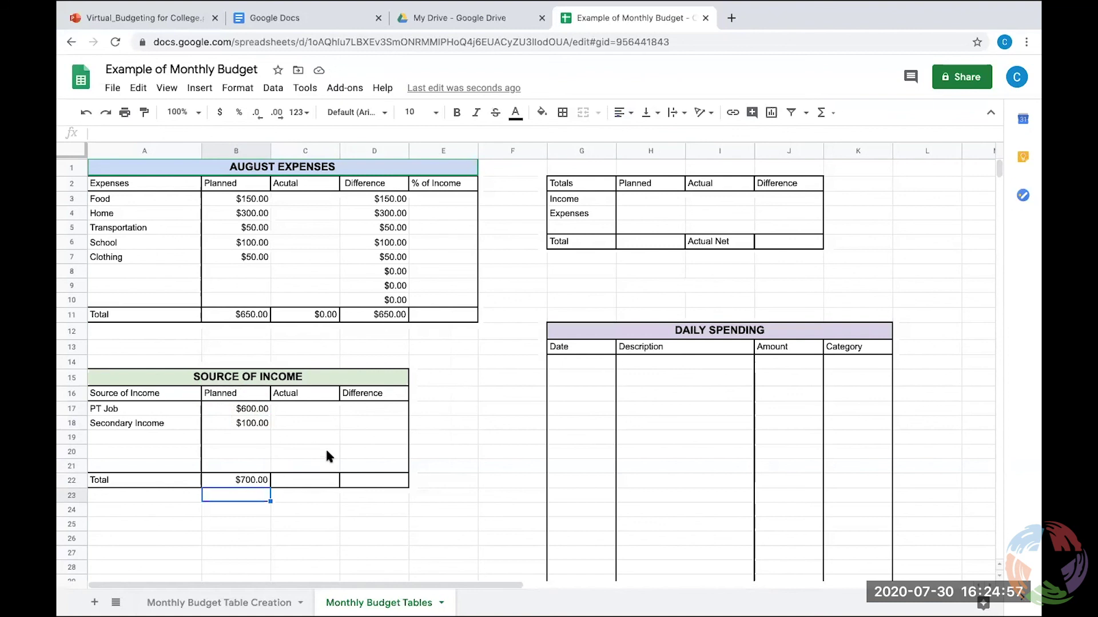
Total the actual income in cell C22 with a SUM formula over C17:C21.
{"action": "left_click", "coordinate": [304, 481]}
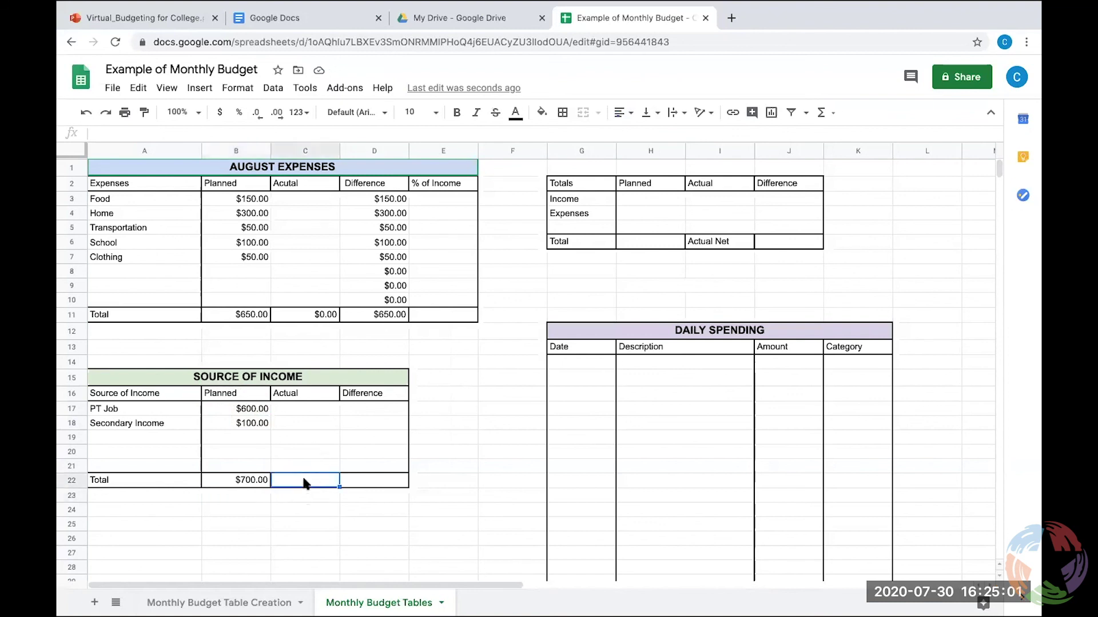
{"action": "type", "text": "+"}
{"action": "key", "text": "BackSpace"}
{"action": "type", "text": "="}
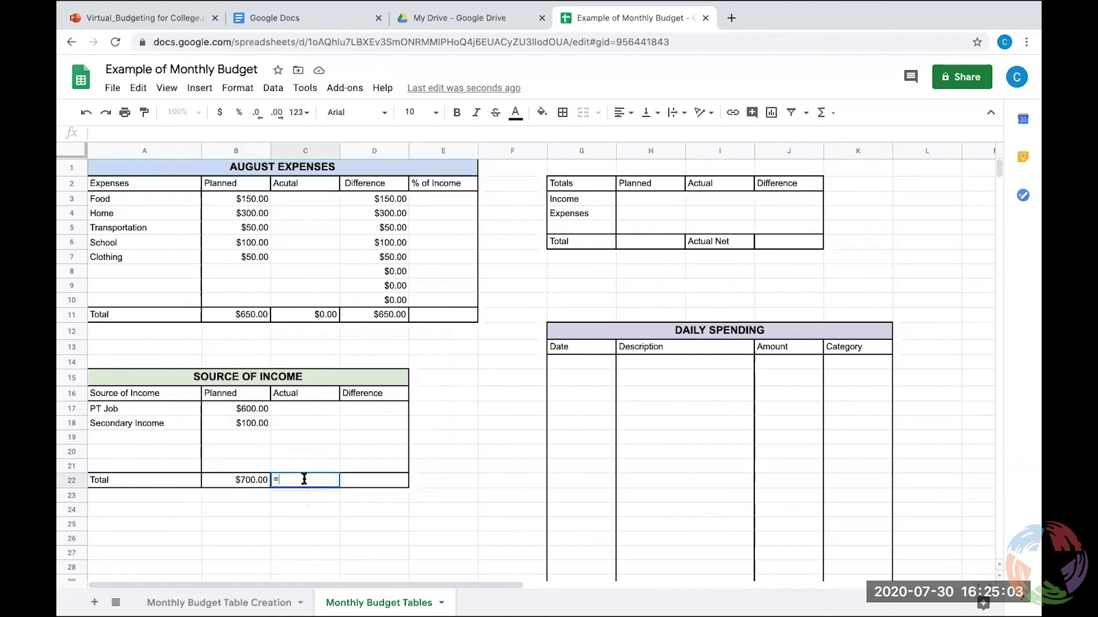
{"action": "type", "text": "SUM("}
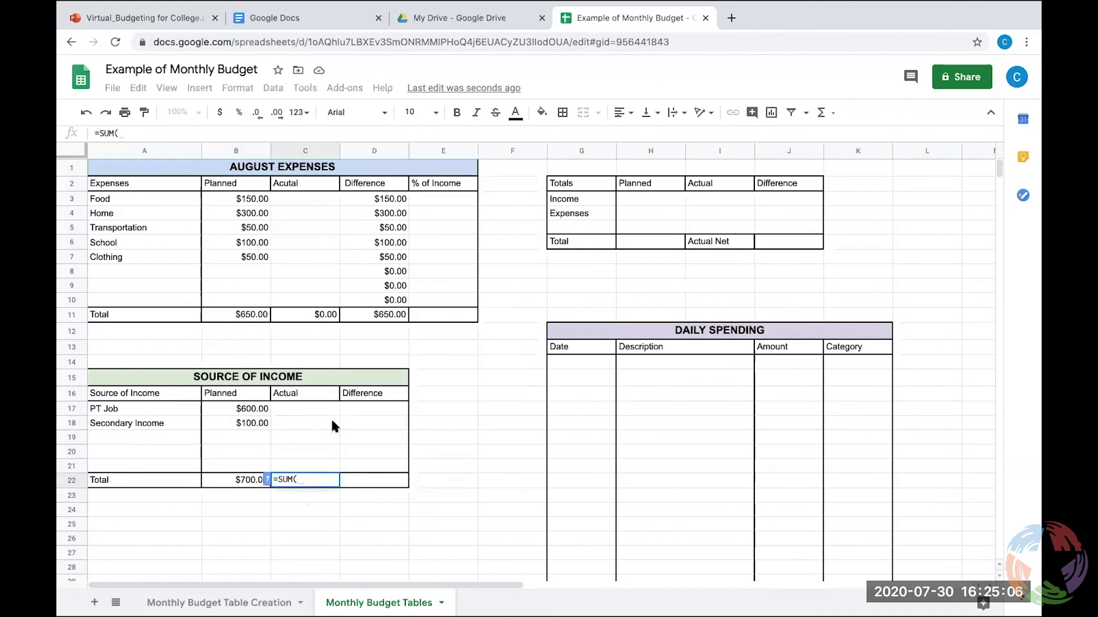
{"action": "left_click_drag", "start_coordinate": [317, 405], "coordinate": [321, 465]}
{"action": "key", "text": "Return"}
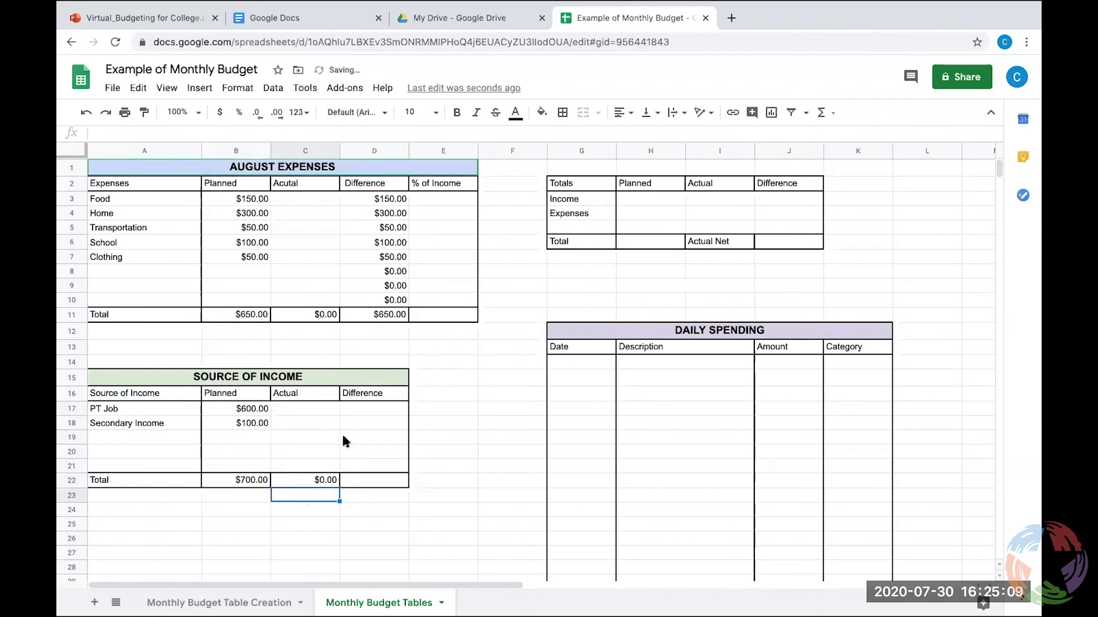
Total the income table's Difference column in cell D22 with a SUM formula over D17:D21.
{"action": "left_click", "coordinate": [362, 482]}
{"action": "type", "text": "=SUM("}
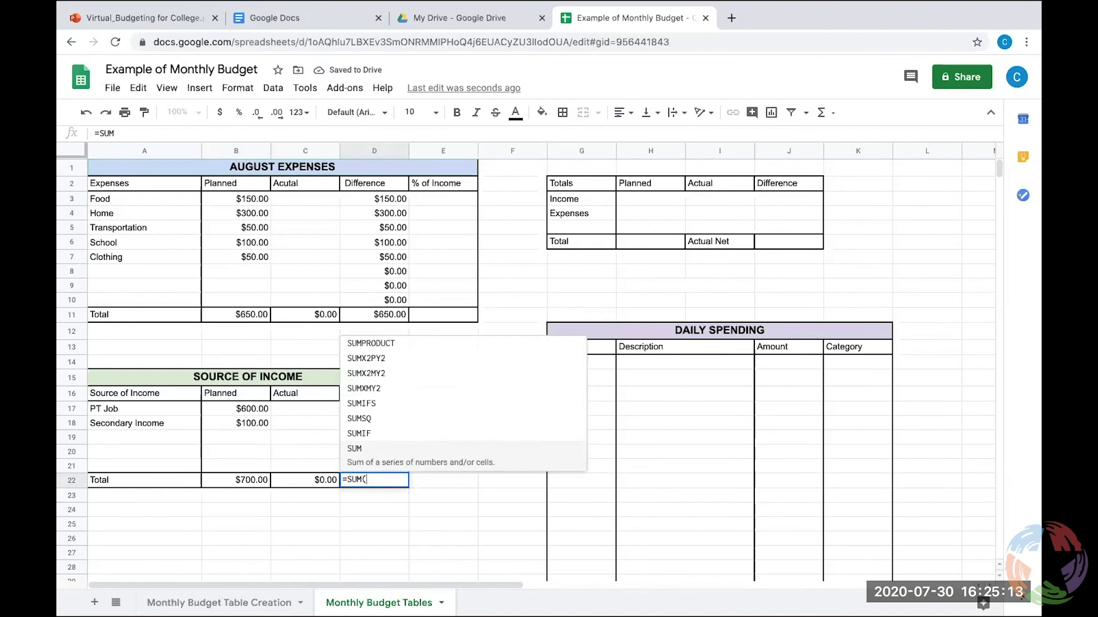
{"action": "left_click_drag", "start_coordinate": [383, 407], "coordinate": [393, 461]}
{"action": "key", "text": "Return"}
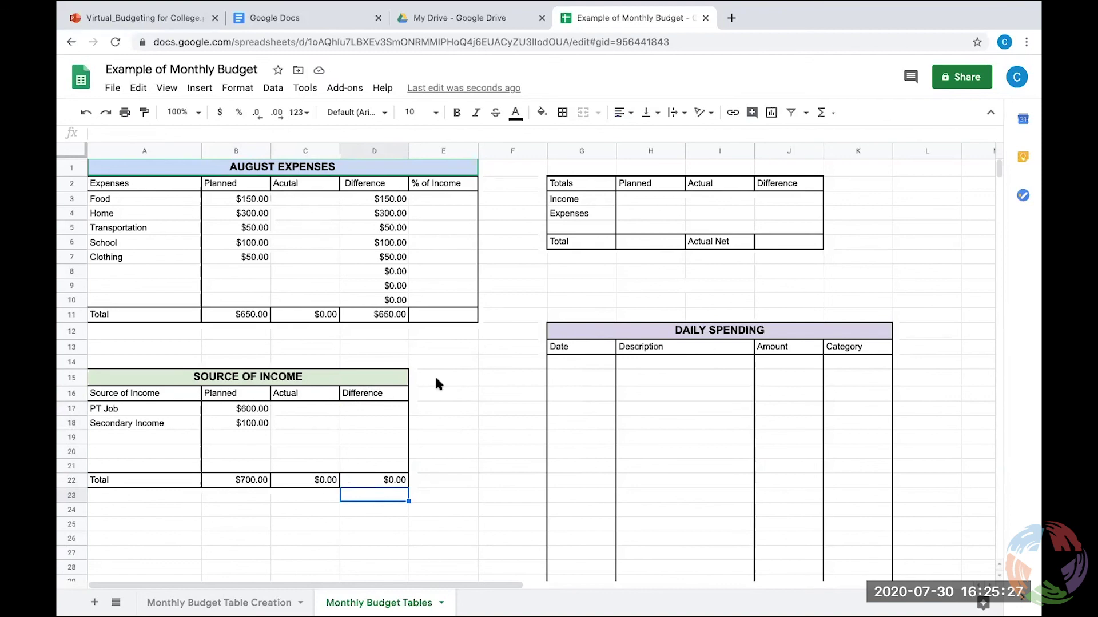
Calculate Food's % of Income in cell E3 with the formula =B3/700 and format it as a percentage.
{"action": "left_click", "coordinate": [443, 205]}
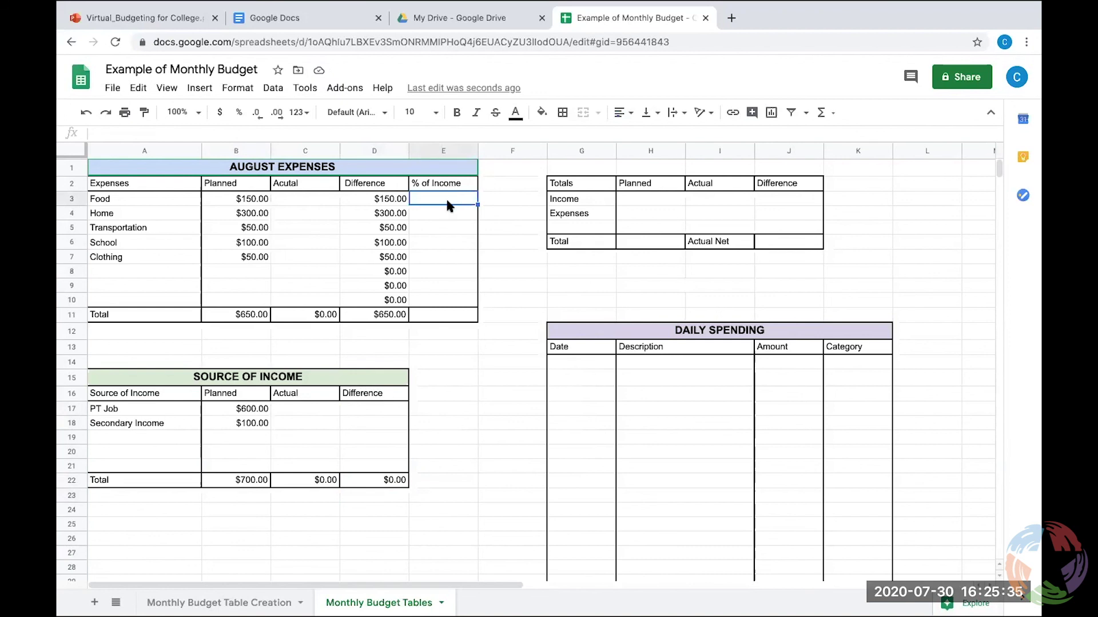
{"action": "type", "text": "="}
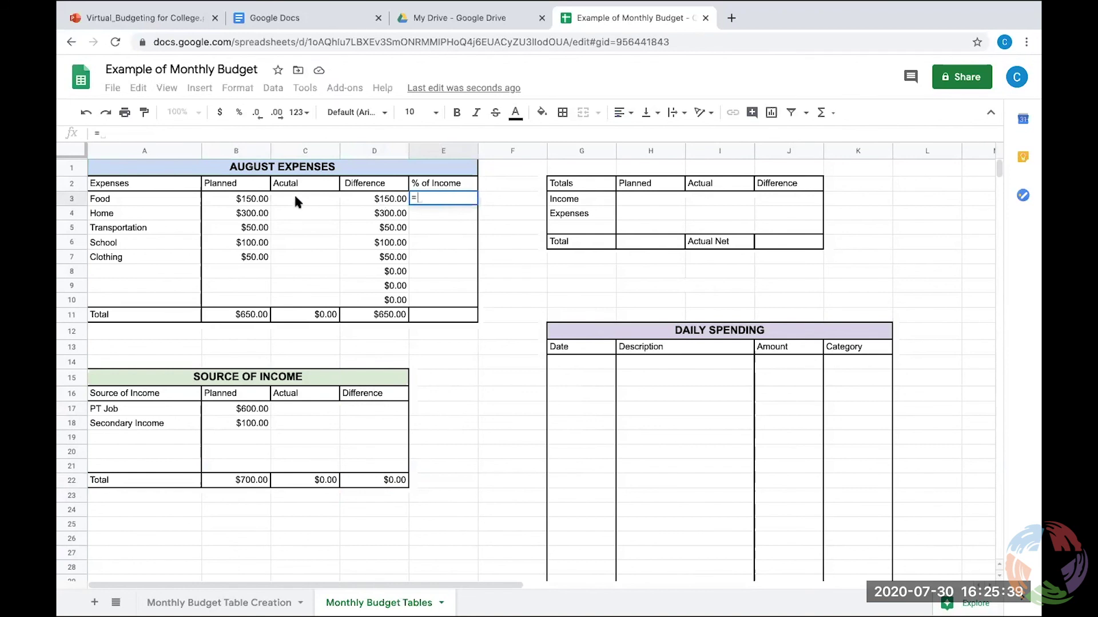
{"action": "left_click", "coordinate": [251, 200]}
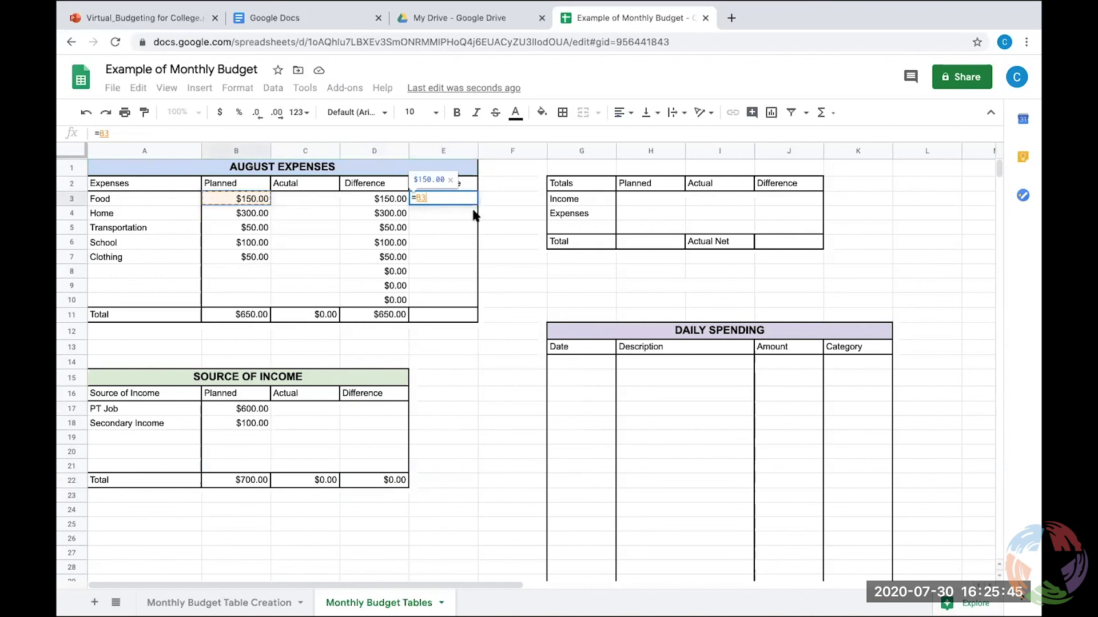
{"action": "type", "text": "/"}
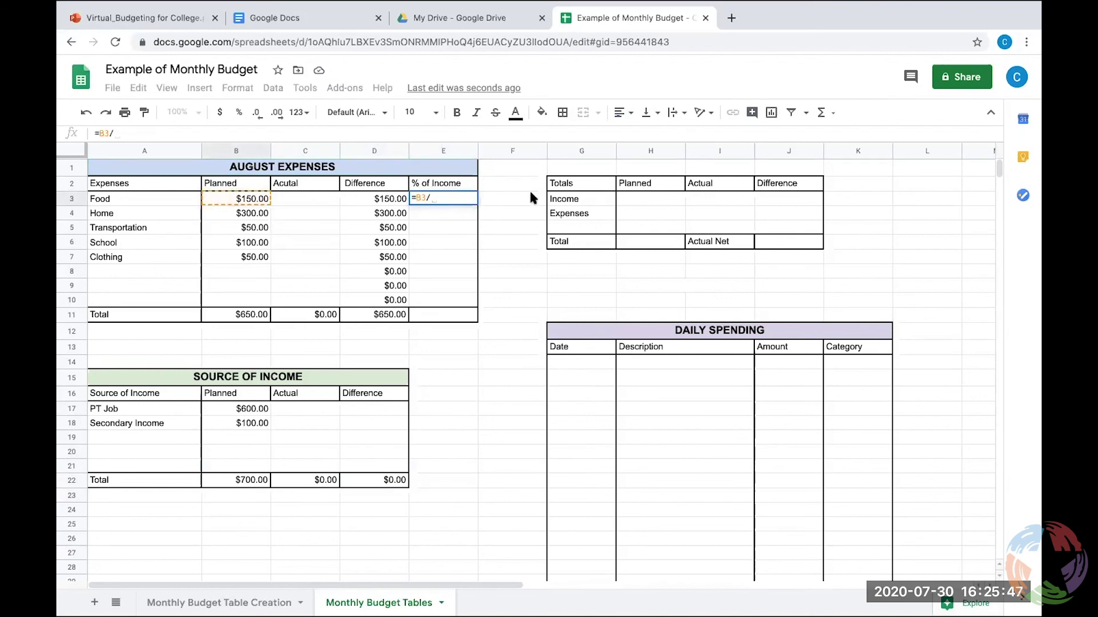
{"action": "type", "text": "700"}
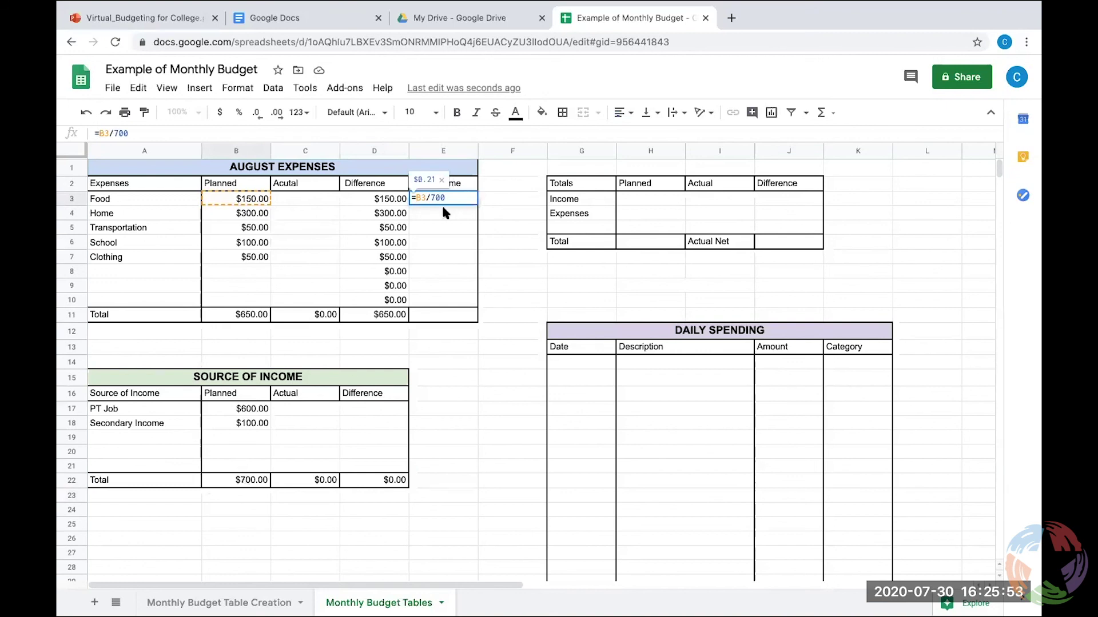
{"action": "key", "text": "Return"}
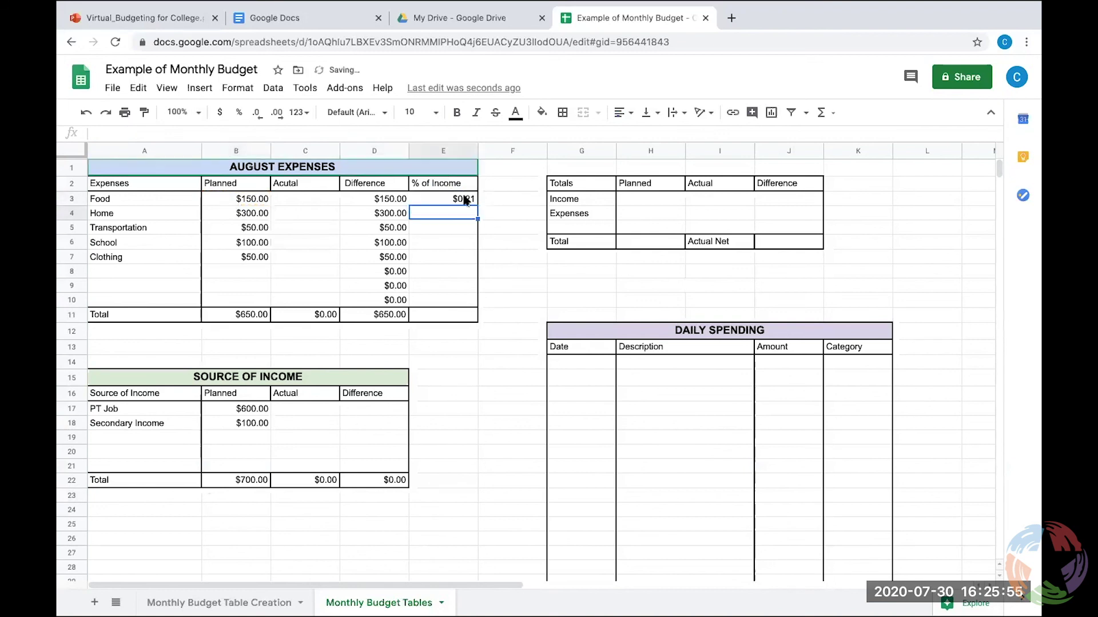
{"action": "left_click", "coordinate": [463, 200]}
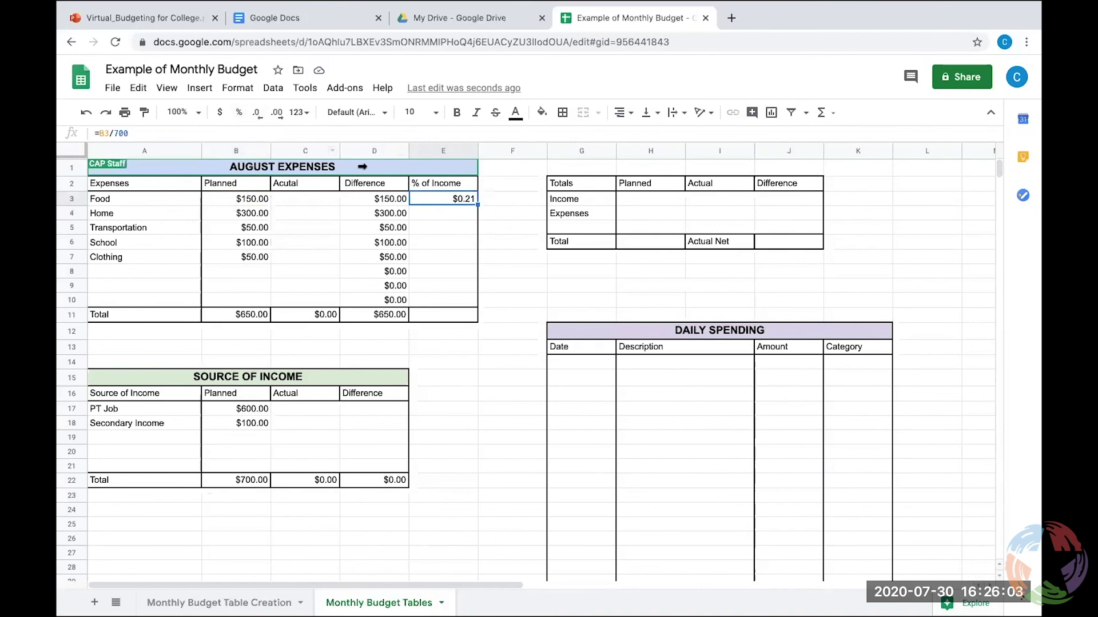
{"action": "left_click", "coordinate": [239, 113]}
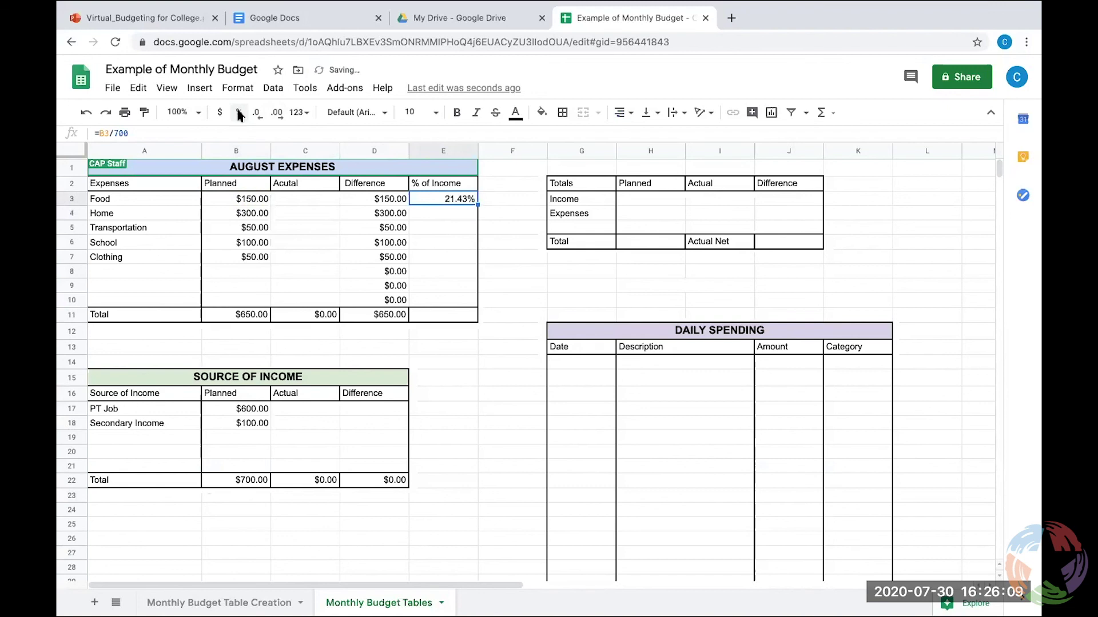
Calculate Home's % of Income in cell E4 with the formula =B4/700.
{"action": "left_click", "coordinate": [452, 212]}
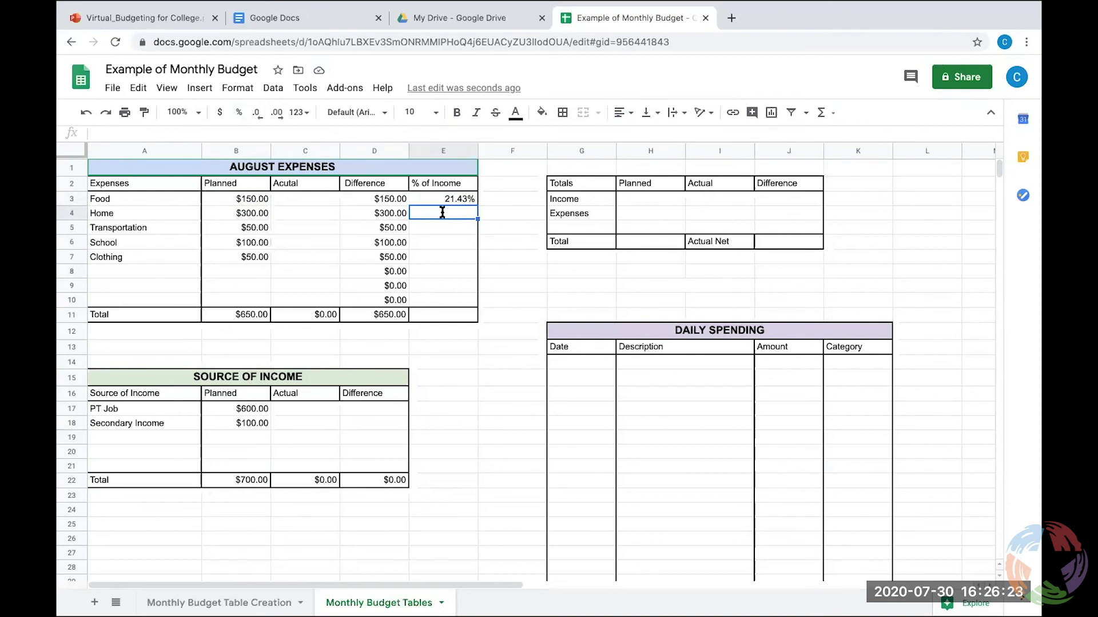
{"action": "type", "text": "="}
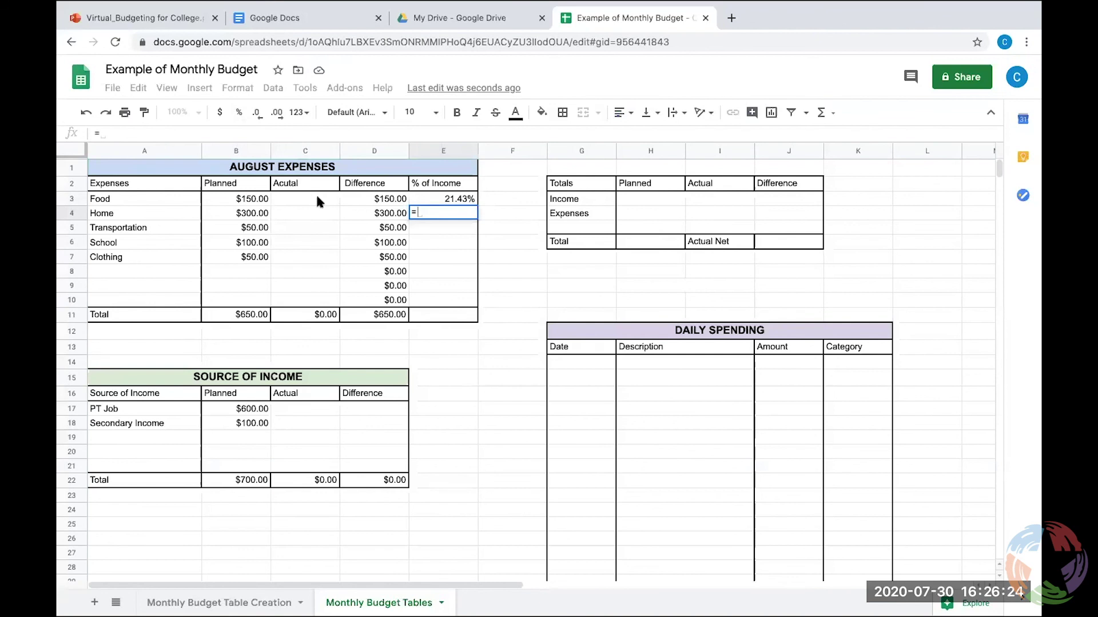
{"action": "left_click", "coordinate": [236, 213]}
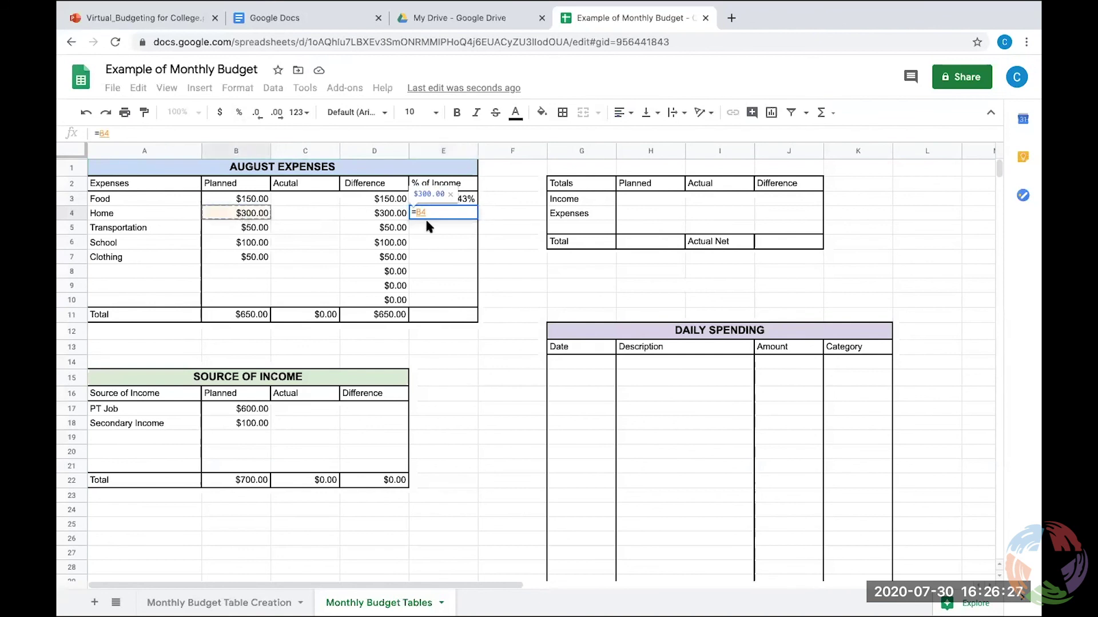
{"action": "type", "text": "/"}
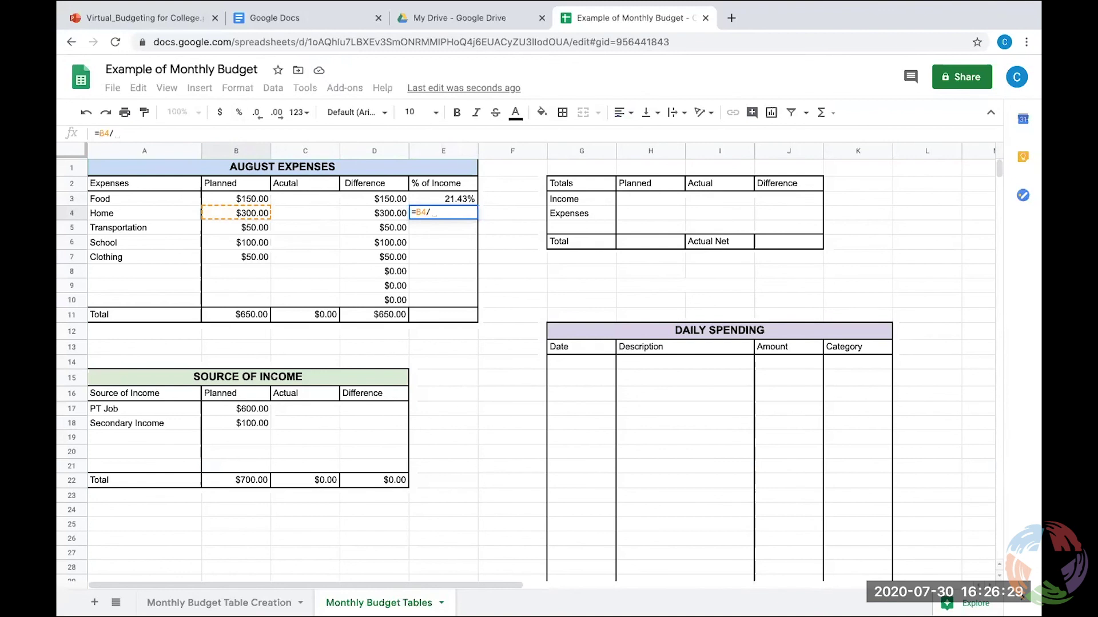
{"action": "type", "text": "700"}
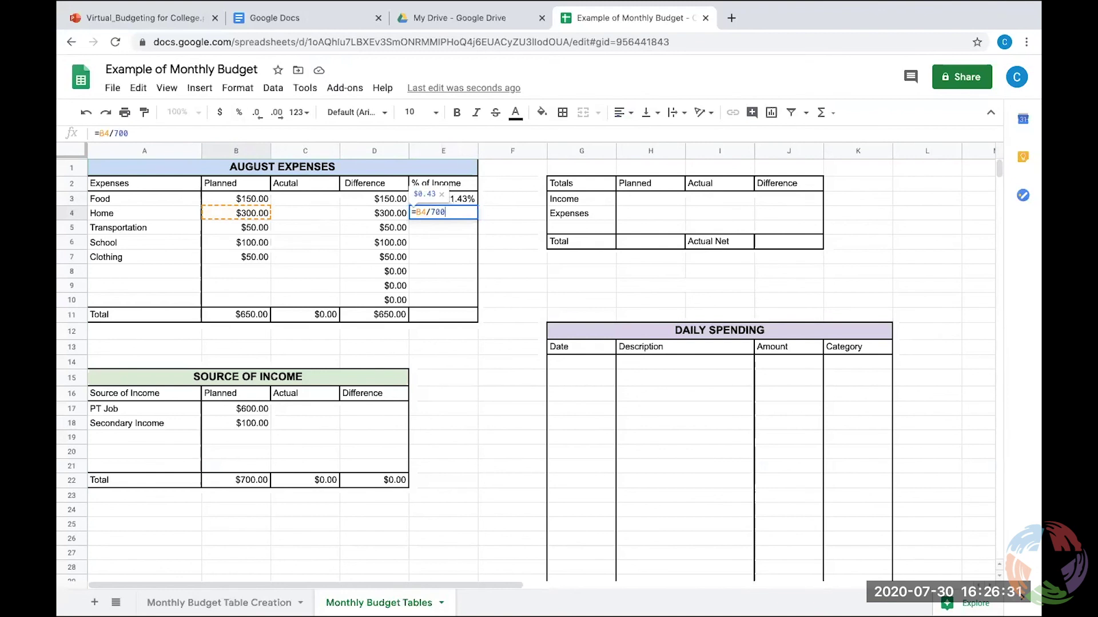
{"action": "key", "text": "Return"}
Format cell E4 as a percentage and fill its formula down through E10.
{"action": "left_click", "coordinate": [460, 215]}
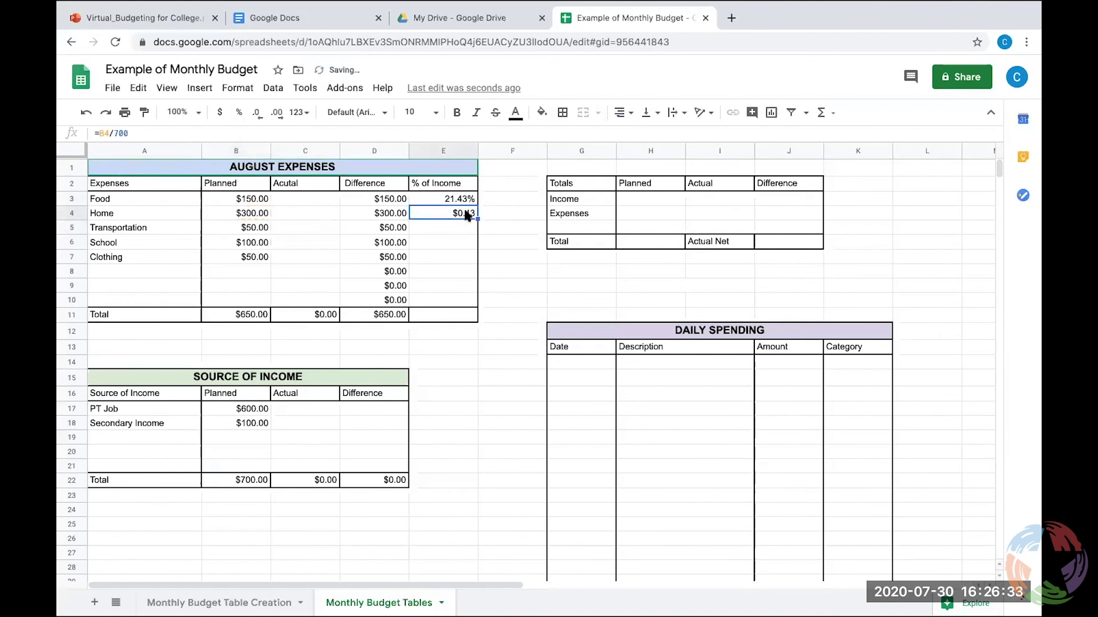
{"action": "left_click", "coordinate": [239, 112]}
{"action": "left_click_drag", "start_coordinate": [479, 218], "coordinate": [472, 298]}
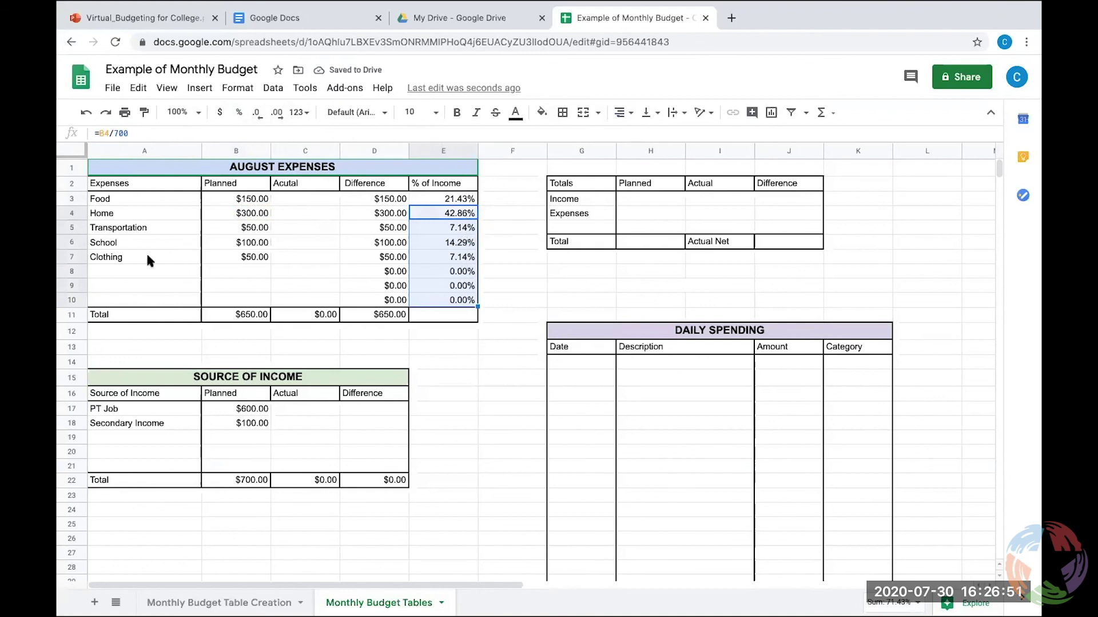
Total the % of Income column in cell E11 with a SUM formula over E3:E10.
{"action": "left_click", "coordinate": [462, 316]}
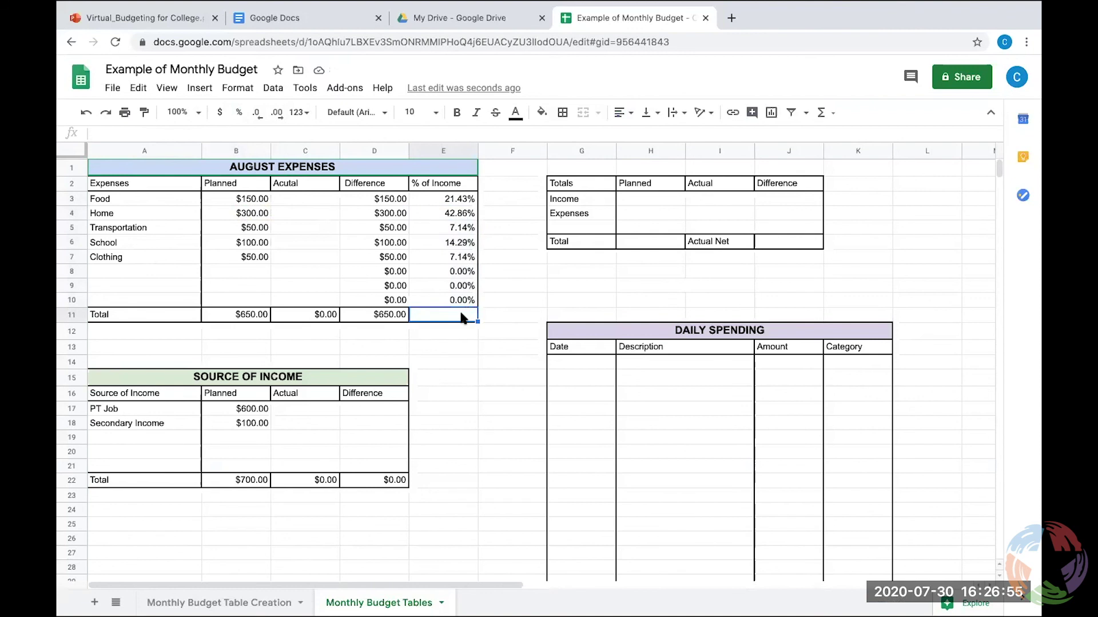
{"action": "type", "text": "=("}
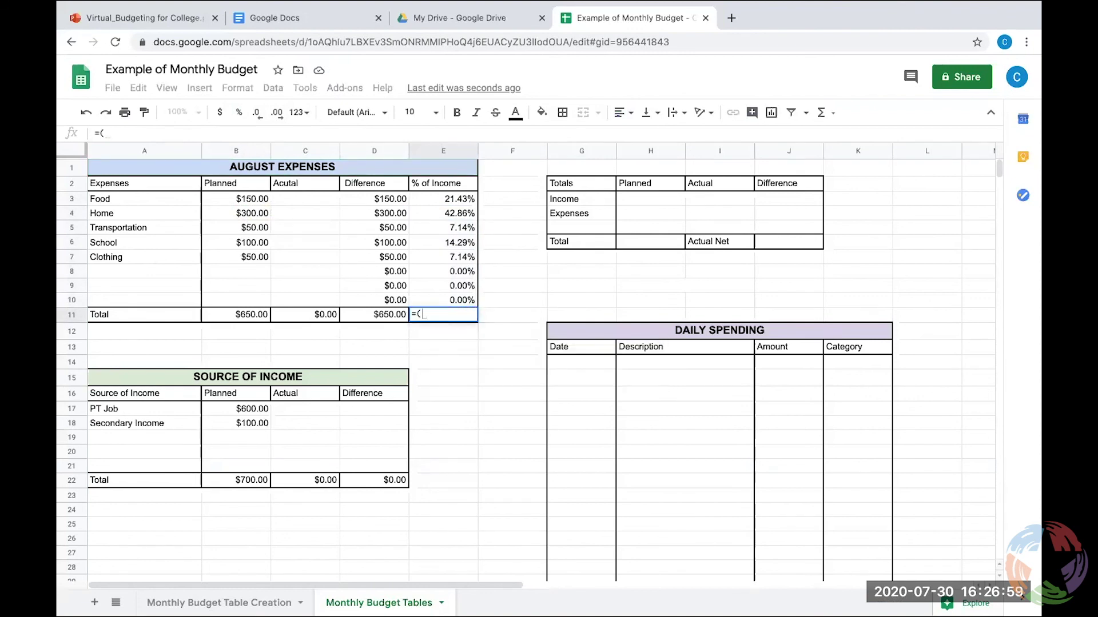
{"action": "key", "text": "BackSpace"}
{"action": "type", "text": "SUM("}
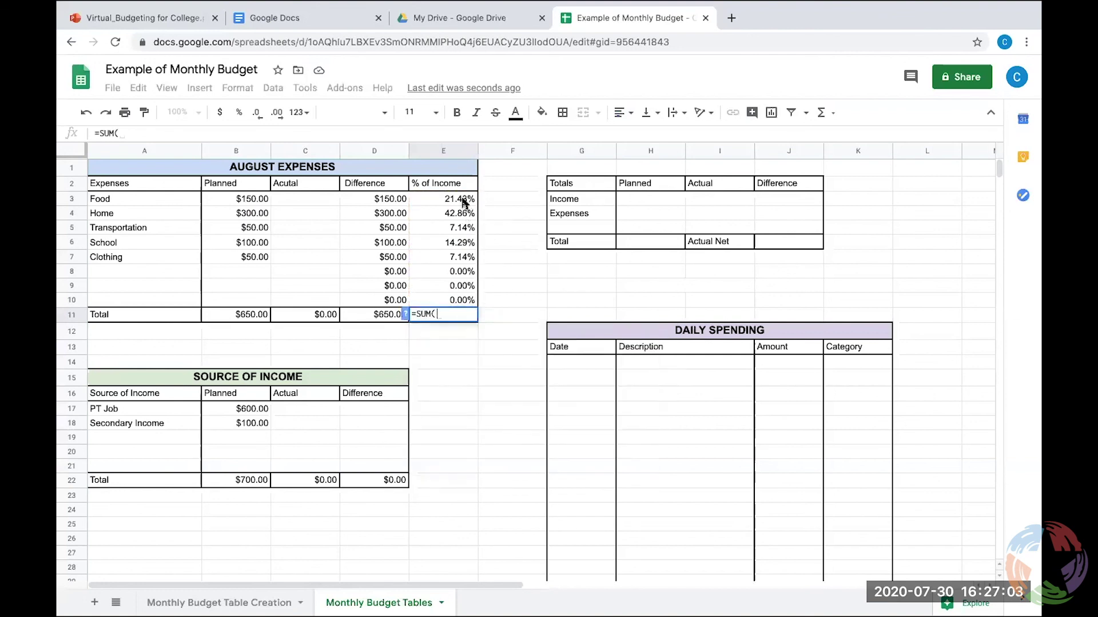
{"action": "left_click_drag", "start_coordinate": [465, 199], "coordinate": [467, 301]}
{"action": "key", "text": "Return"}
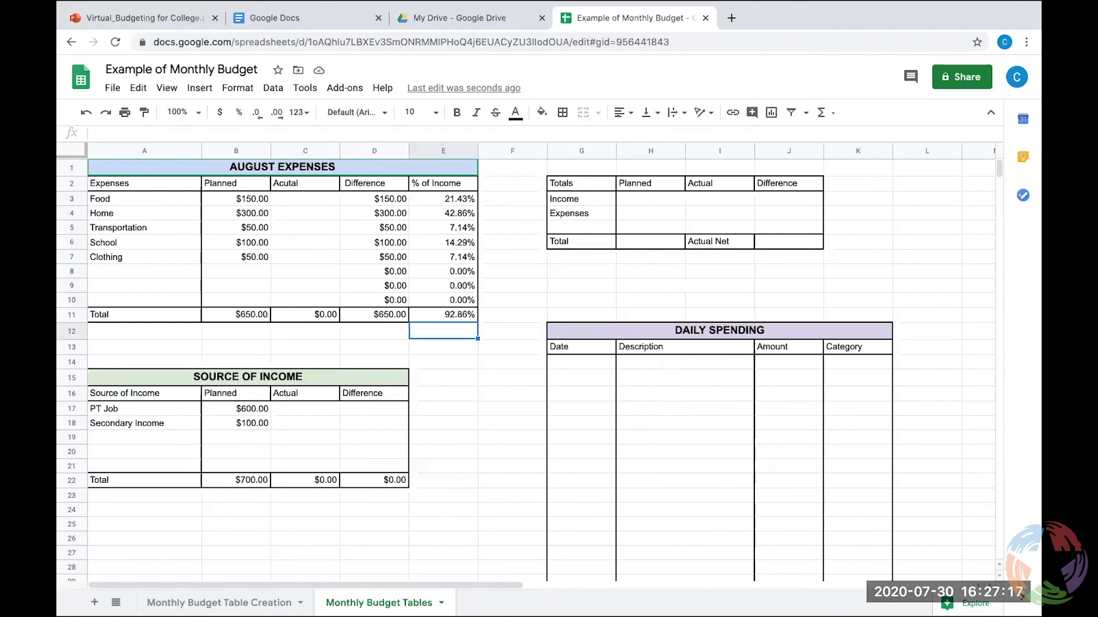
In the Totals table, link planned Income in H3 to =B22 and planned Expenses in H4 to =B11.
{"action": "left_click", "coordinate": [656, 203]}
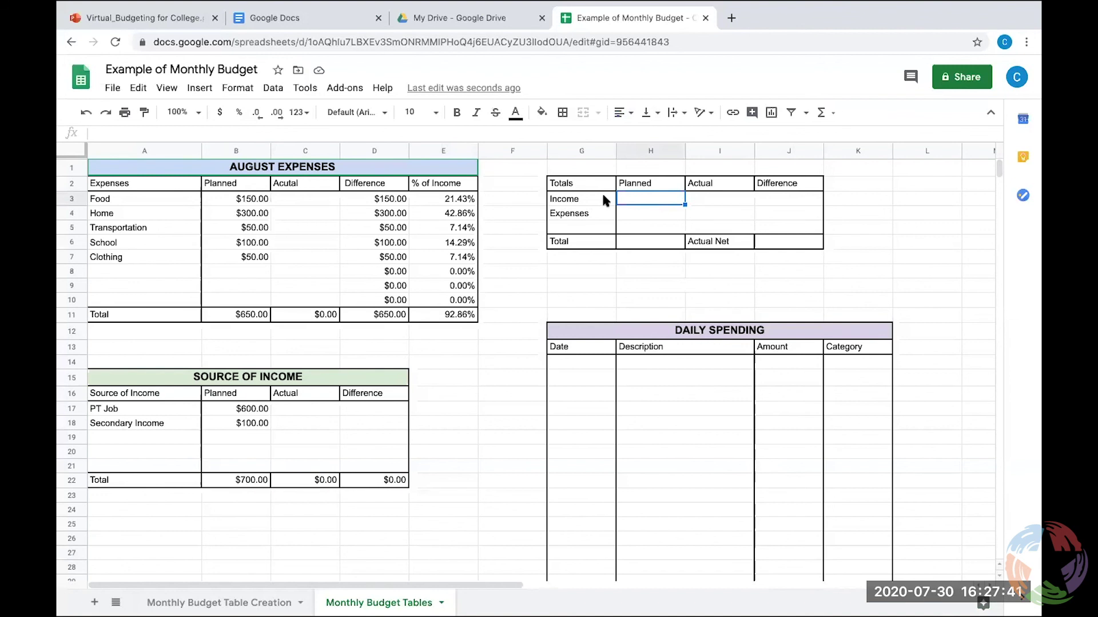
{"action": "type", "text": "="}
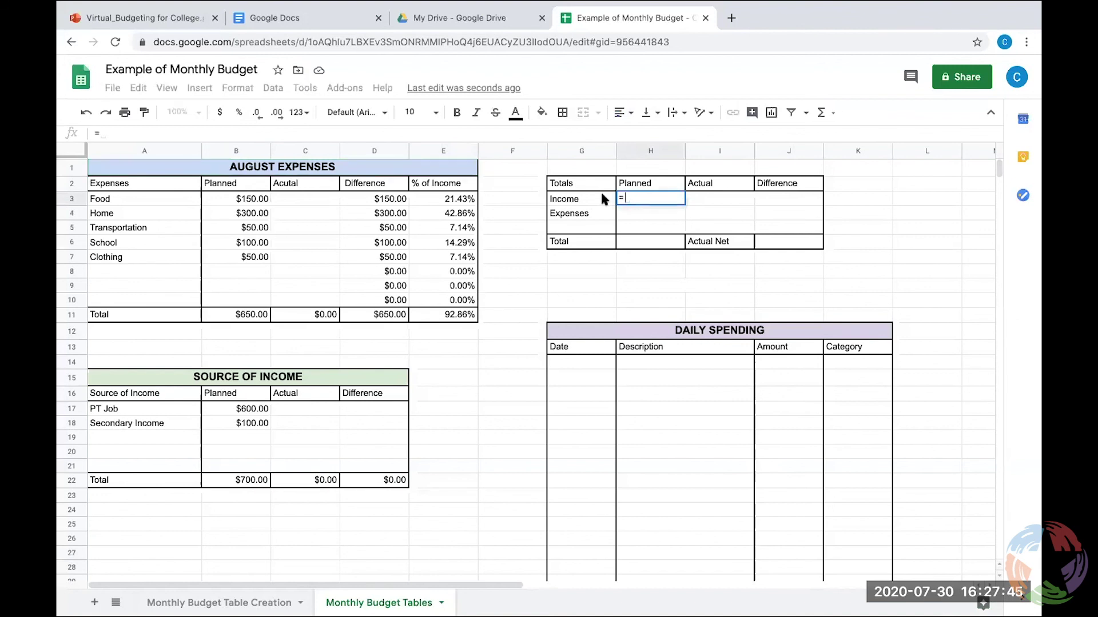
{"action": "left_click", "coordinate": [243, 482]}
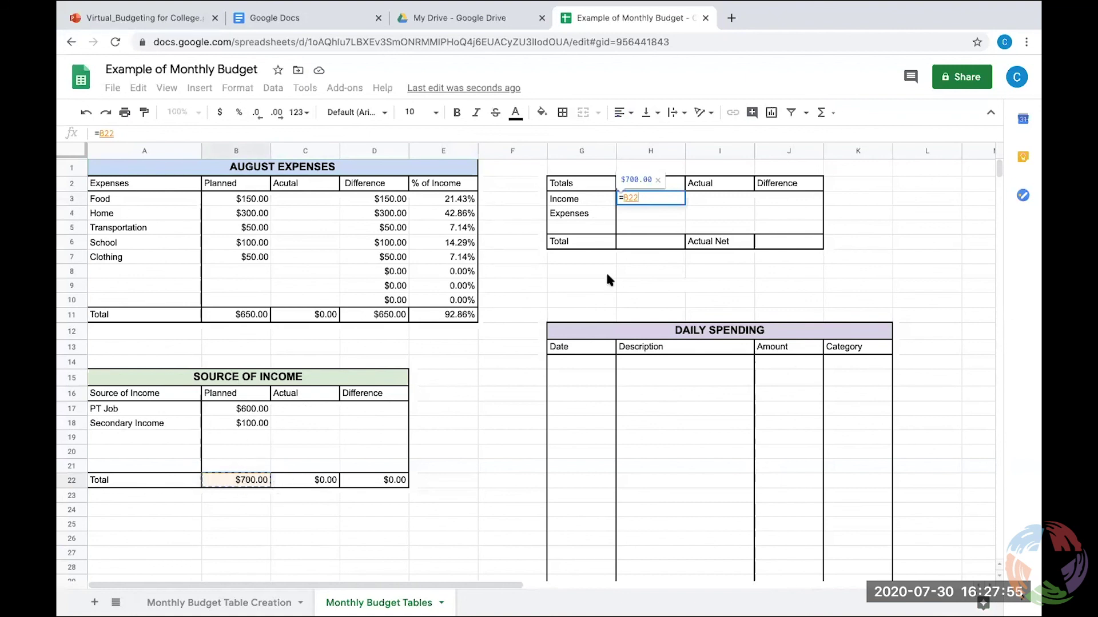
{"action": "key", "text": "Return"}
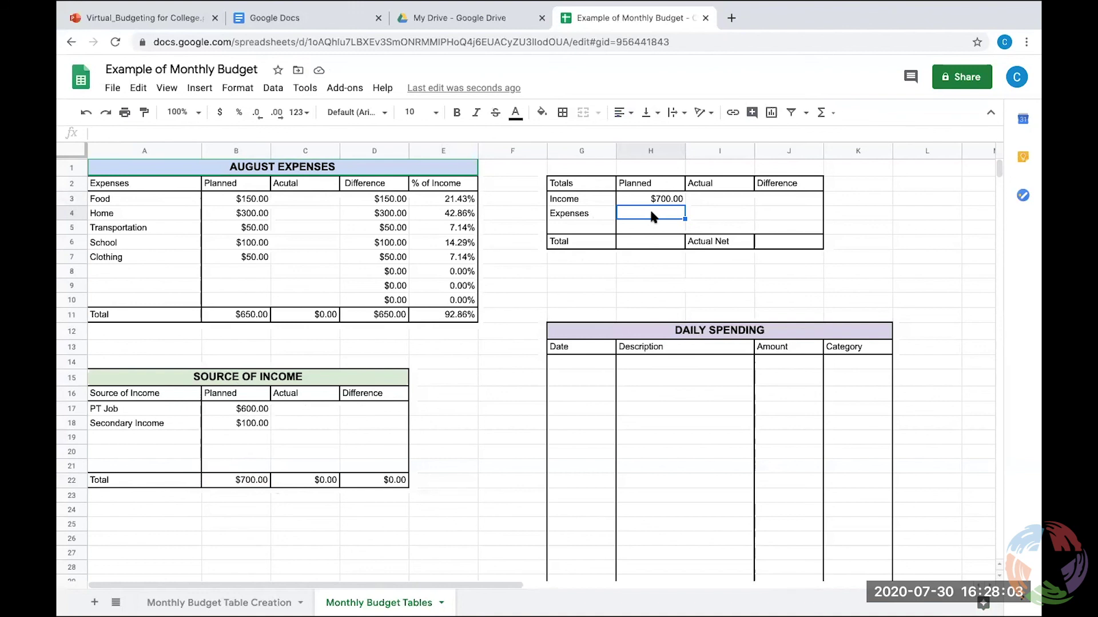
{"action": "type", "text": "="}
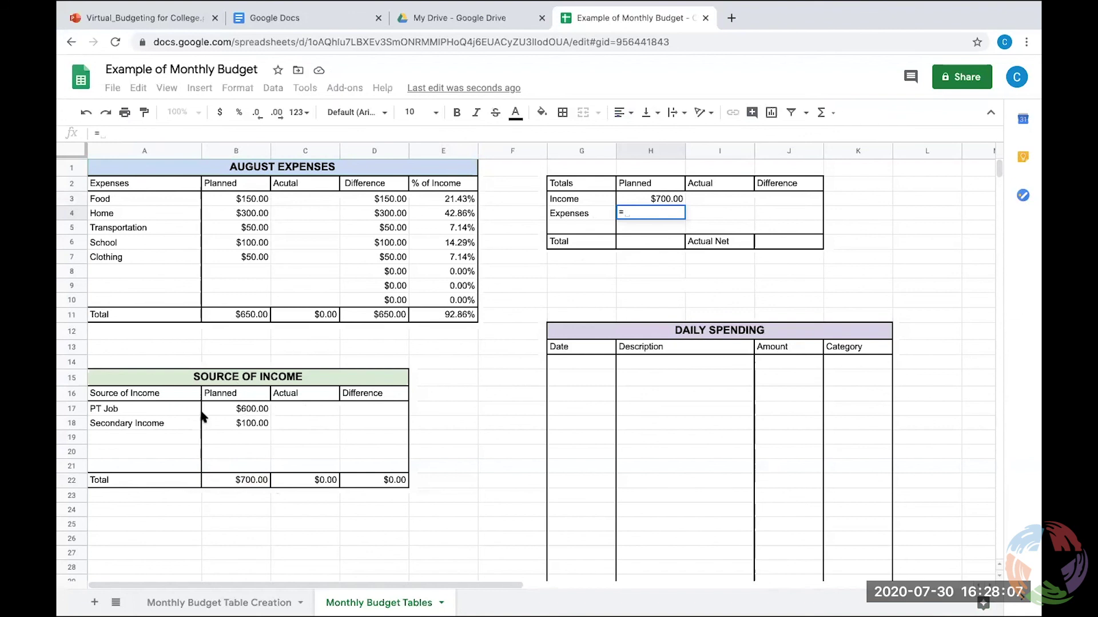
{"action": "left_click", "coordinate": [258, 317]}
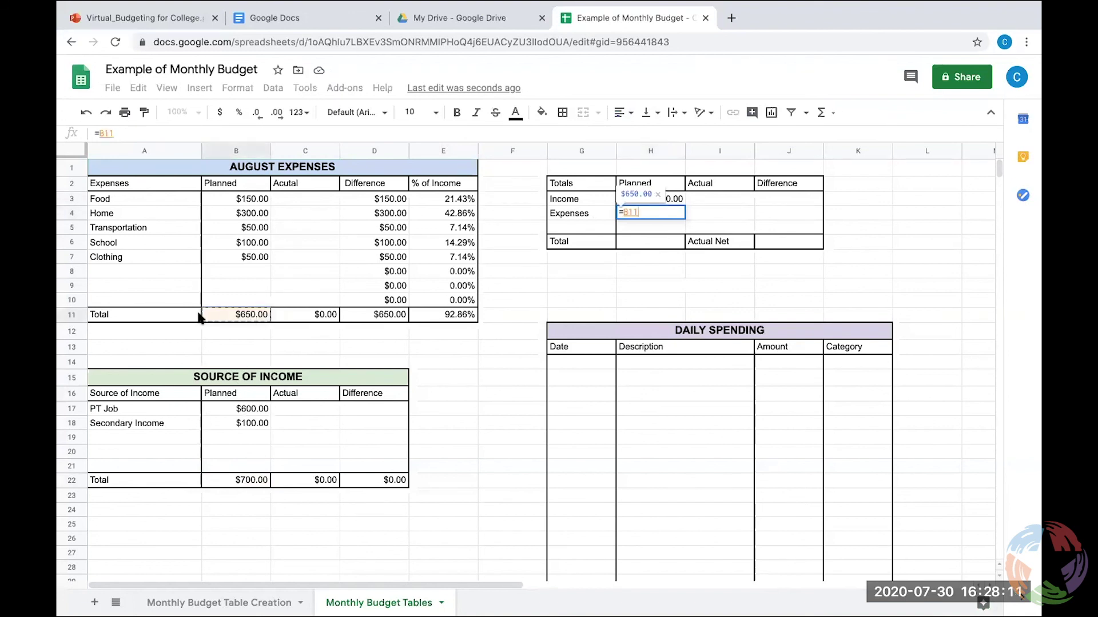
{"action": "key", "text": "Return"}
Calculate the Totals table's planned total in cell H6 with the formula =H3-H4.
{"action": "left_click", "coordinate": [655, 246]}
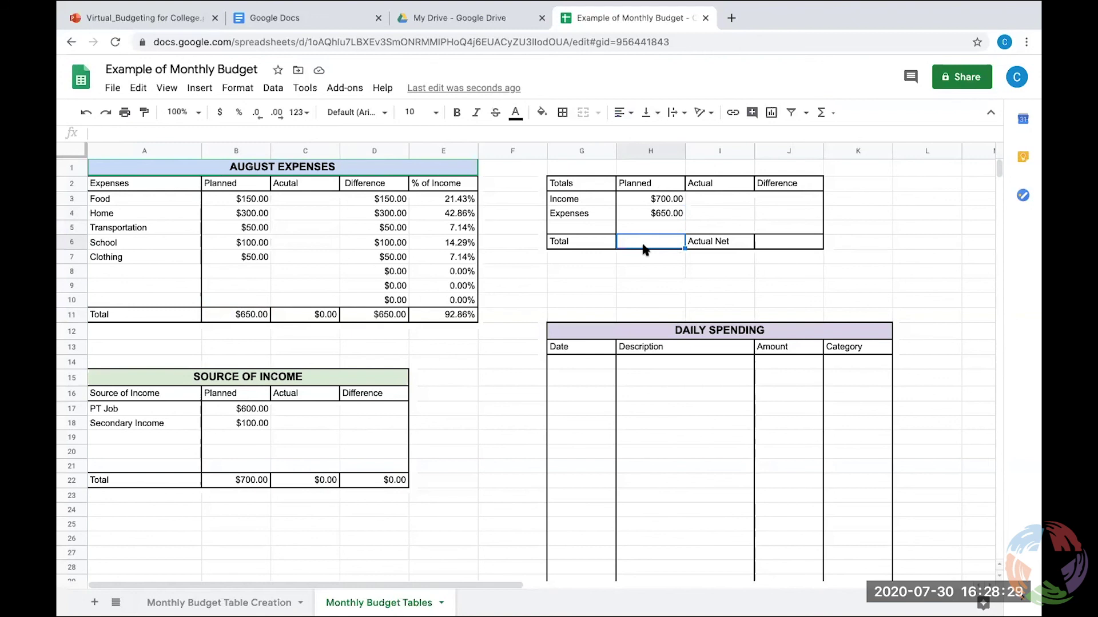
{"action": "type", "text": "="}
{"action": "left_click", "coordinate": [667, 199]}
{"action": "type", "text": "-"}
{"action": "left_click", "coordinate": [661, 213]}
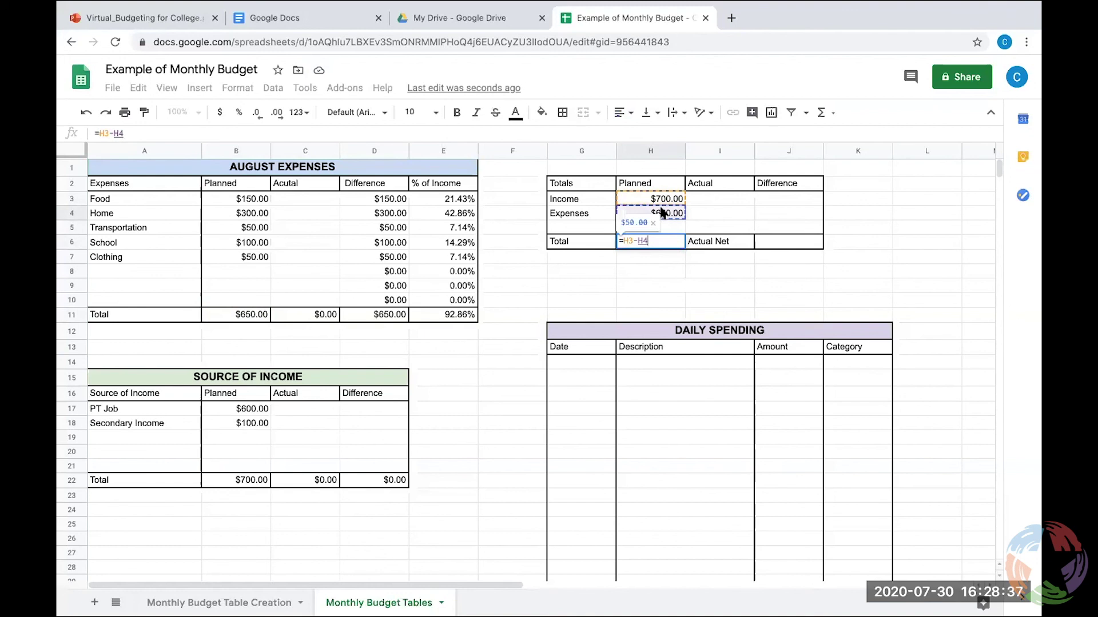
{"action": "key", "text": "Return"}
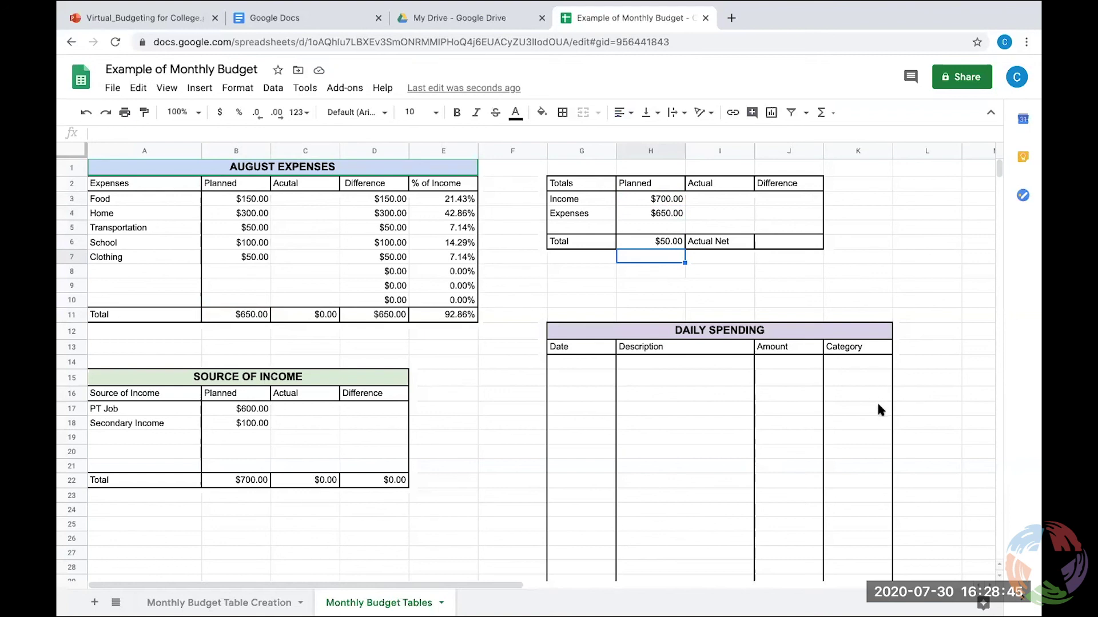
Merge the empty cells H10 and I10 above the Daily Spending table into one cell.
{"action": "scroll", "coordinate": [878, 405], "scroll_direction": "down", "scroll_amount": 3}
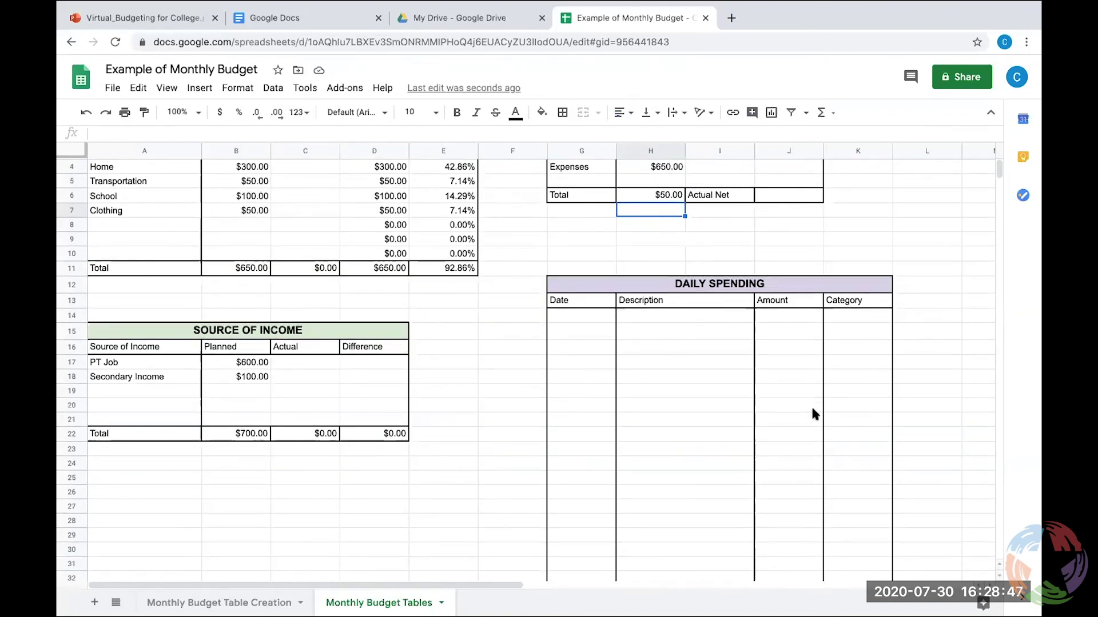
{"action": "scroll", "coordinate": [815, 414], "scroll_direction": "down", "scroll_amount": 1}
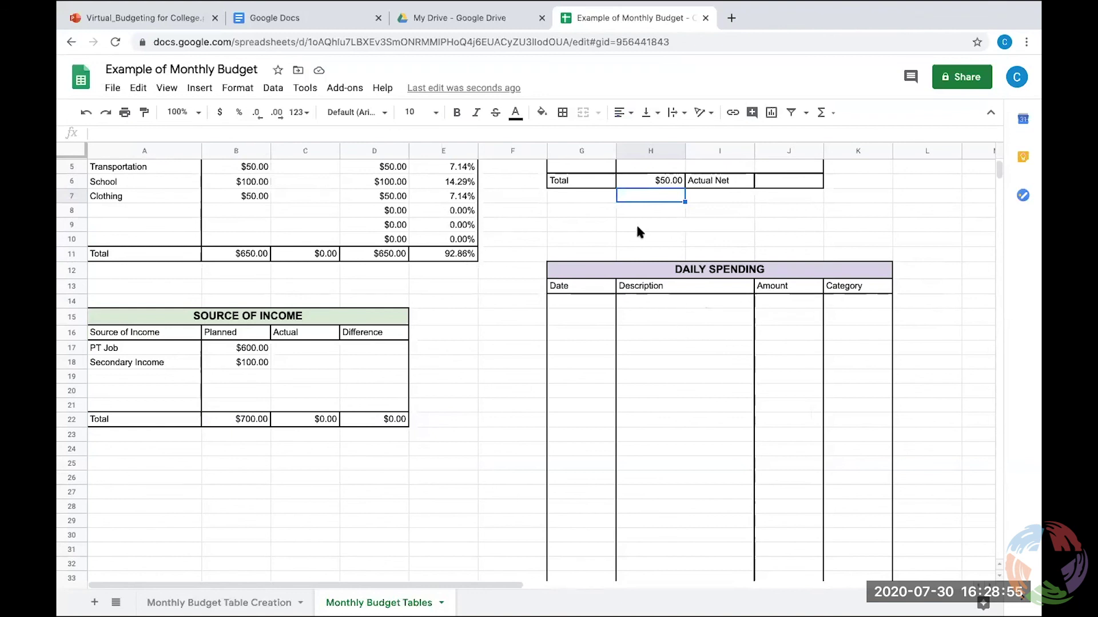
{"action": "left_click_drag", "start_coordinate": [637, 239], "coordinate": [711, 239]}
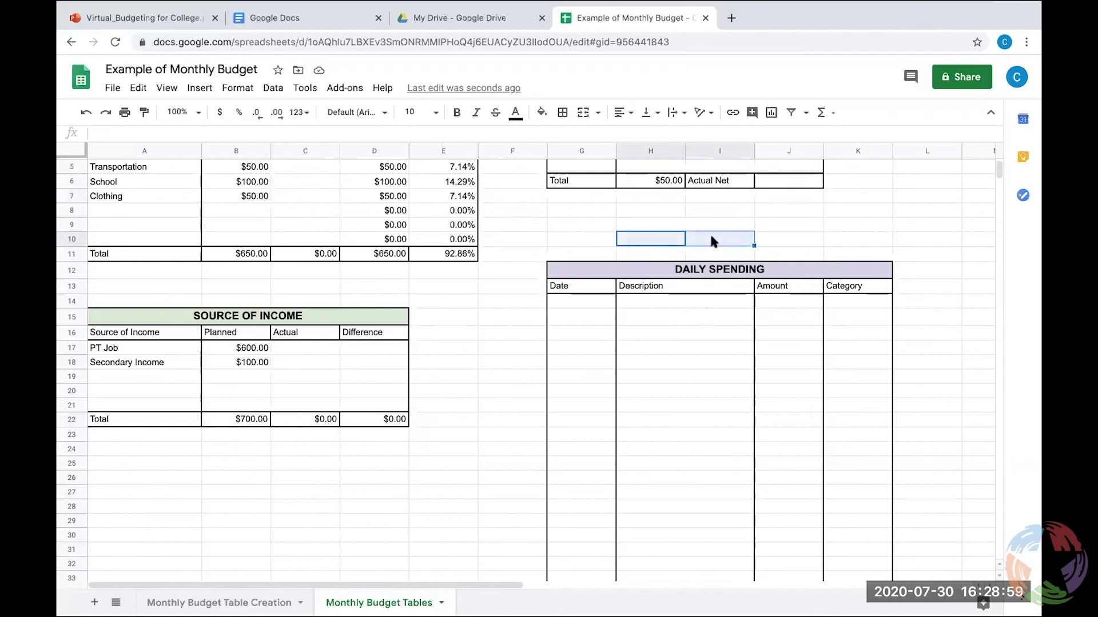
{"action": "left_click", "coordinate": [583, 113]}
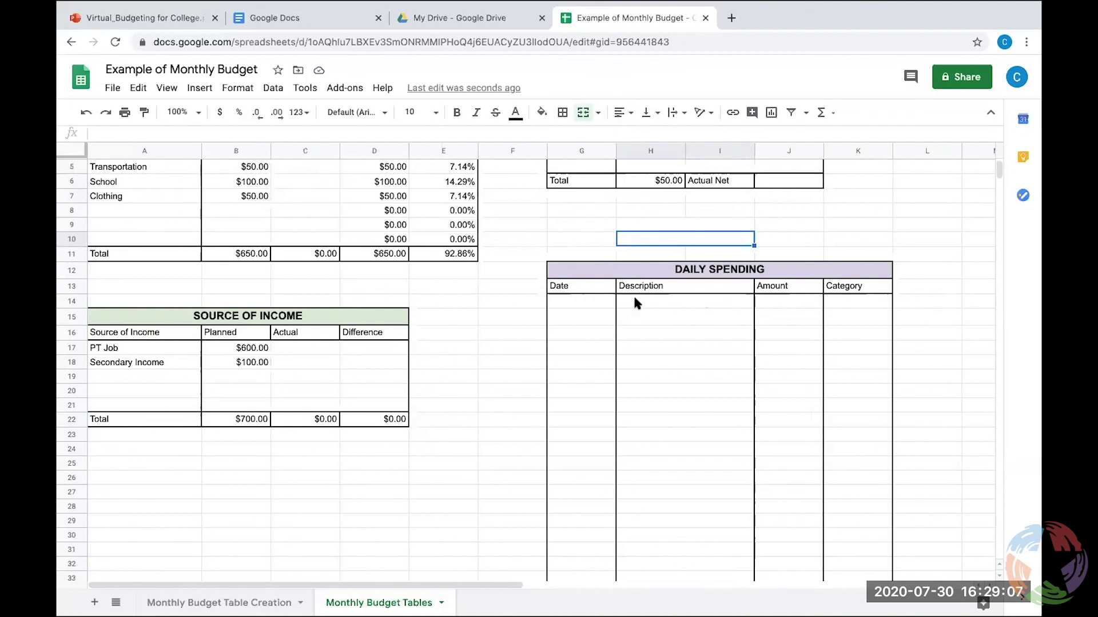
Enter the date 8/1/2020 in cell G14, the first row of the Daily Spending table.
{"action": "left_click", "coordinate": [573, 302]}
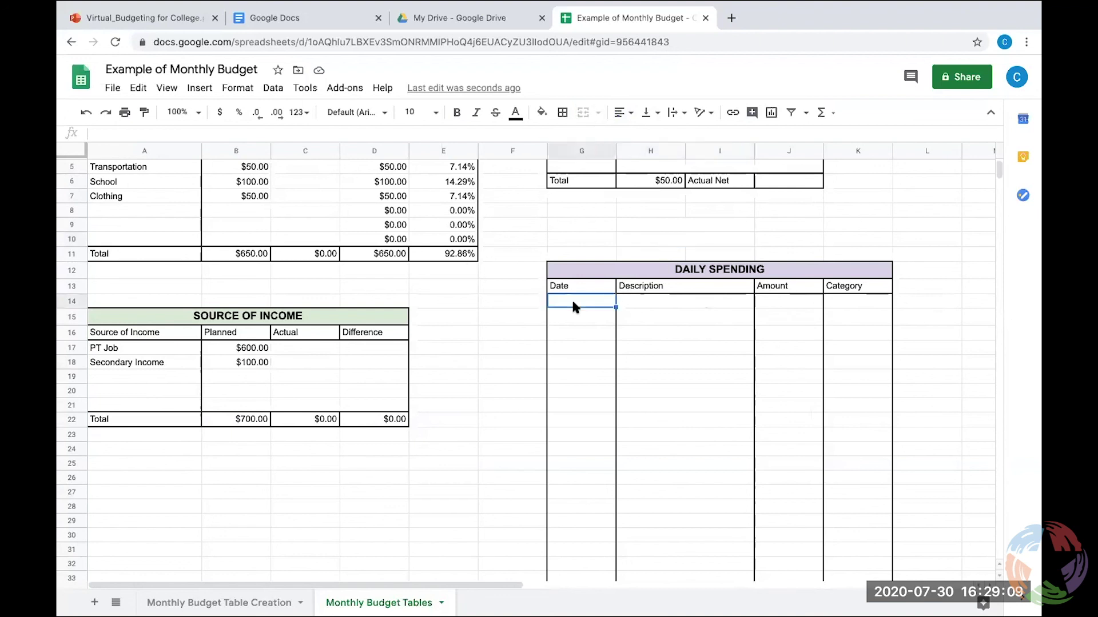
{"action": "type", "text": "8"}
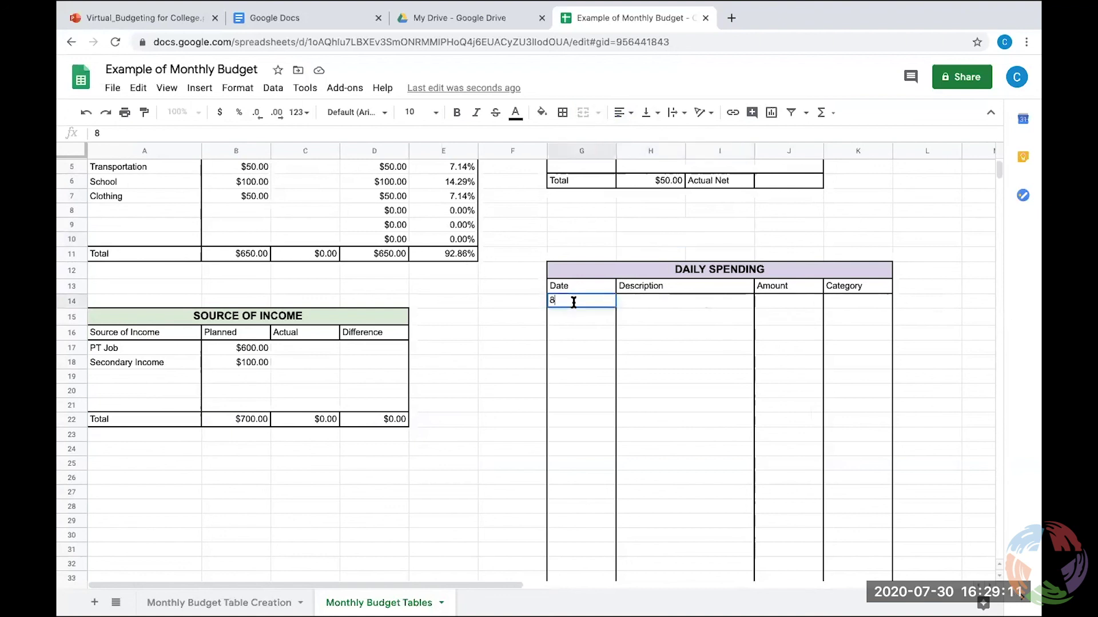
{"action": "type", "text": "/1/2020"}
{"action": "key", "text": "Return"}
{"action": "left_click", "coordinate": [592, 301]}
{"action": "left_click", "coordinate": [593, 318]}
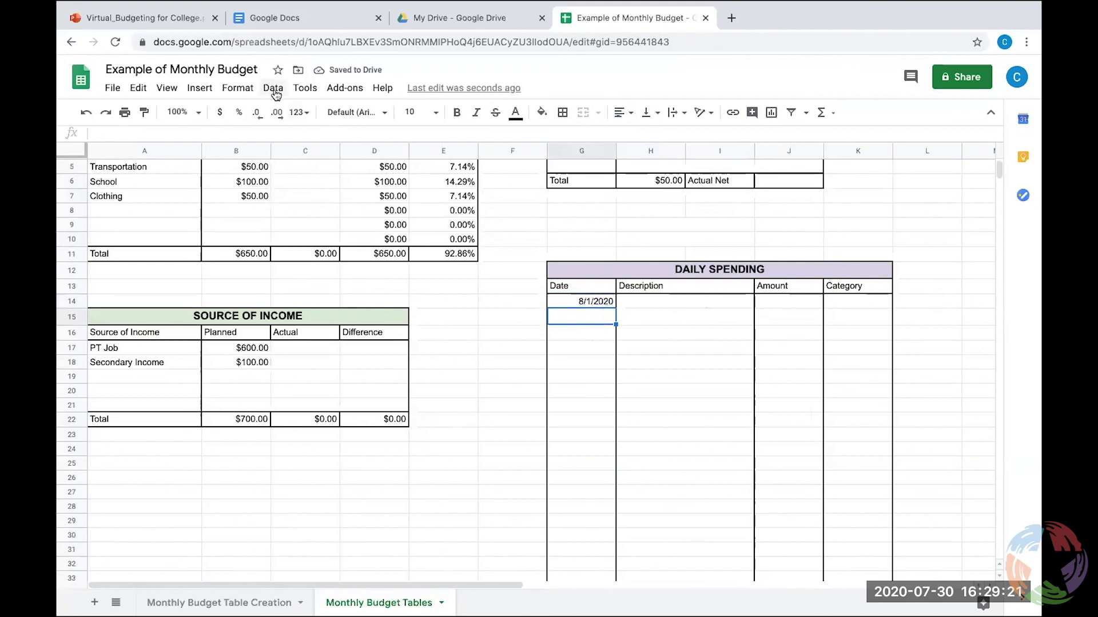
{"action": "left_click", "coordinate": [238, 88]}
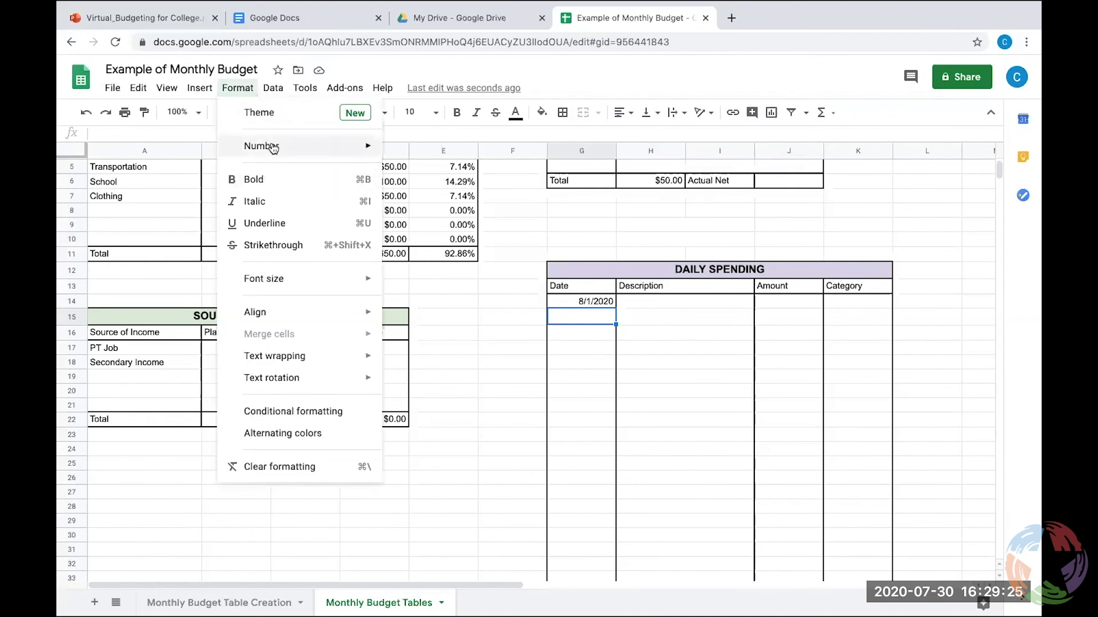
{"action": "mouse_move", "coordinate": [317, 148]}
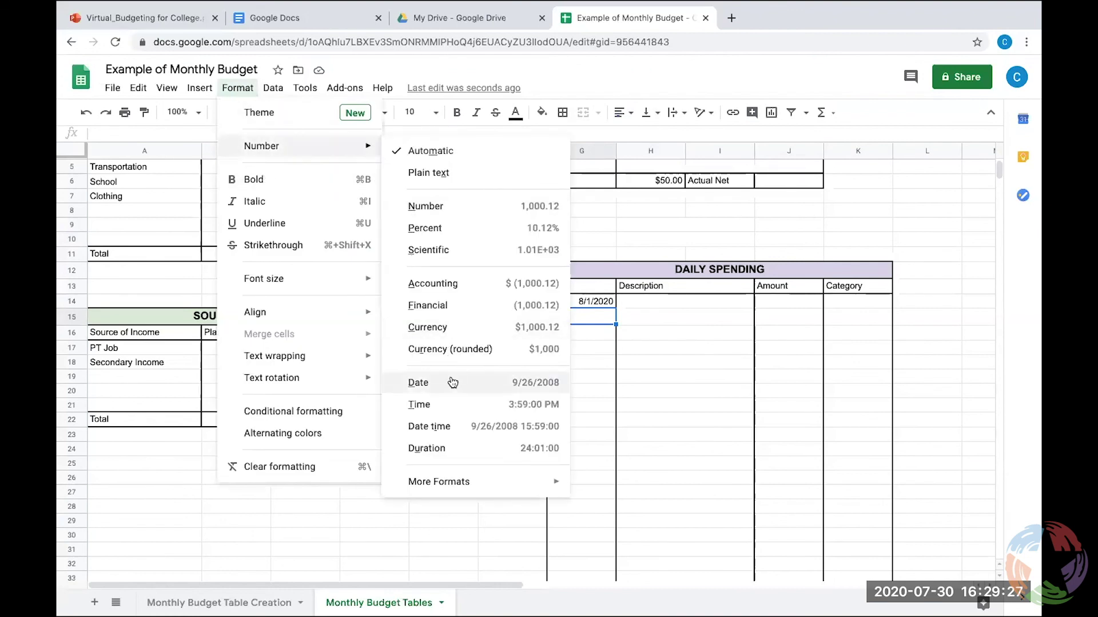
{"action": "left_click", "coordinate": [592, 324]}
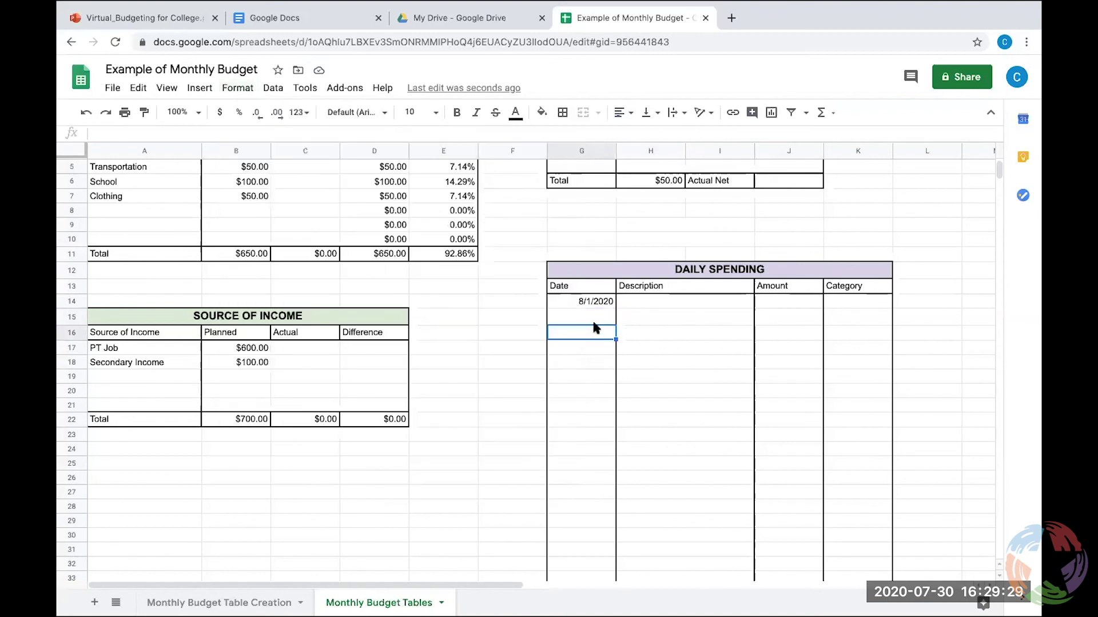
Enter 8/2/20 in cell G15 of the Daily Spending table and apply the Date number format.
{"action": "type", "text": "8/2/20"}
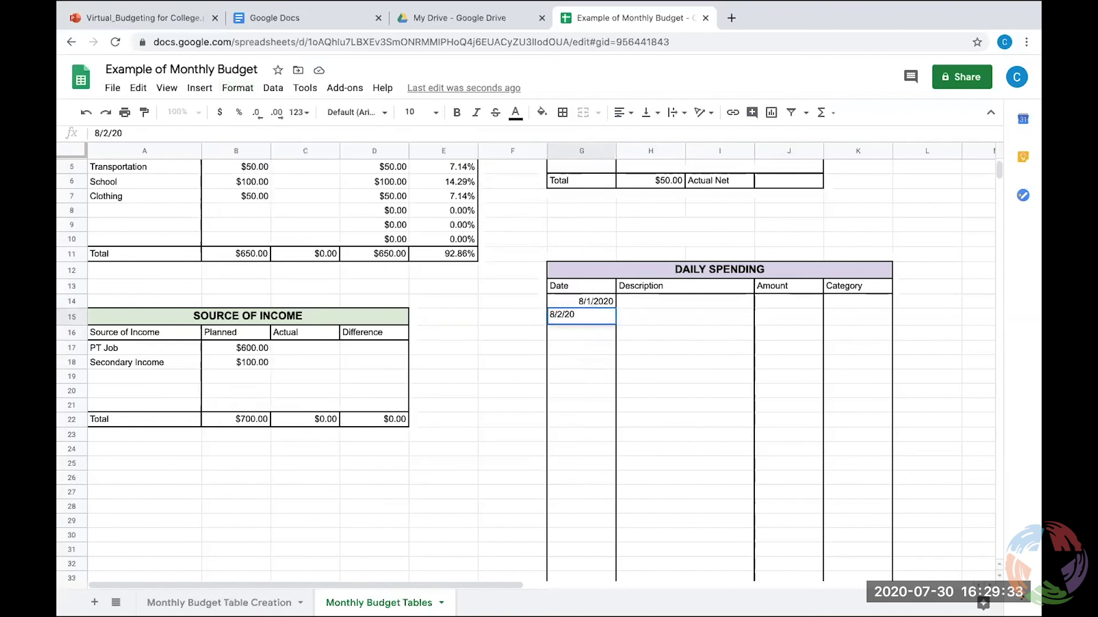
{"action": "key", "text": "Return"}
{"action": "left_click", "coordinate": [602, 318]}
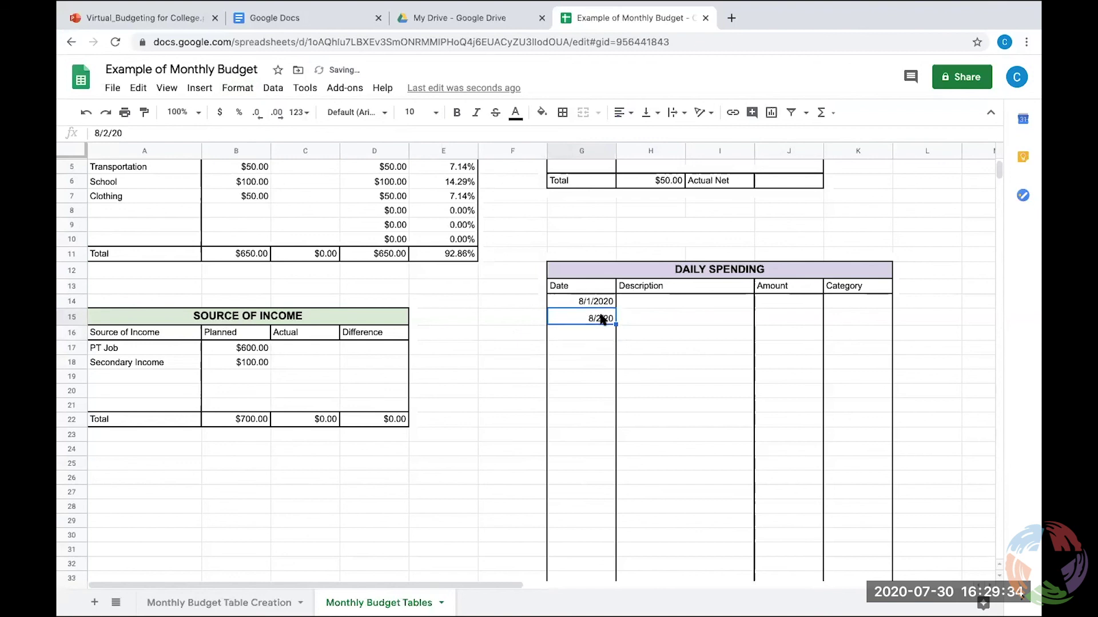
{"action": "left_click", "coordinate": [237, 89]}
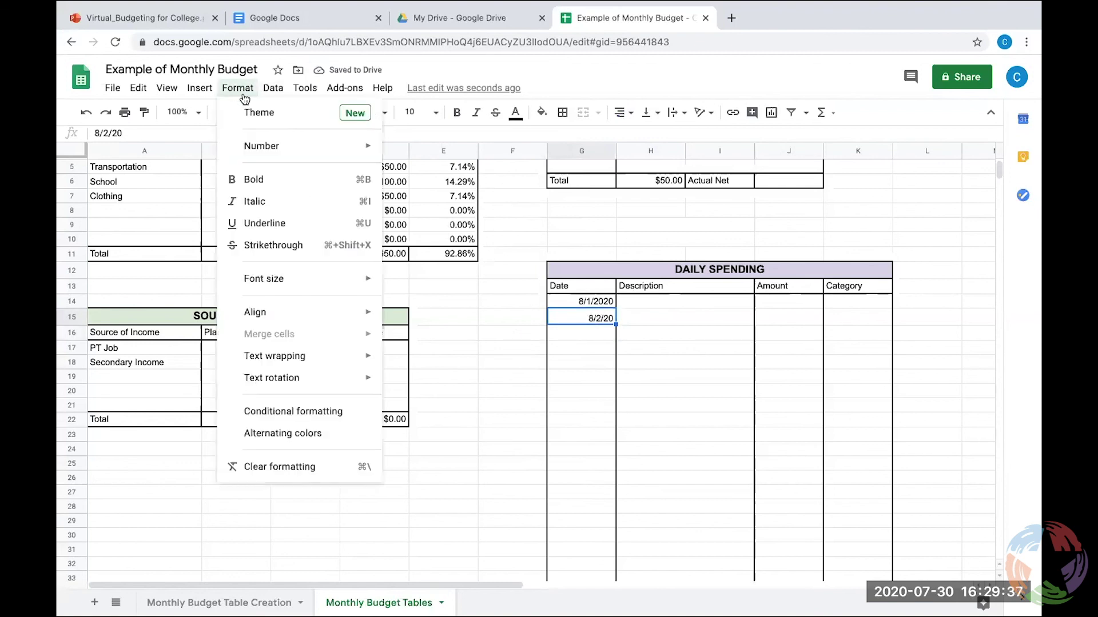
{"action": "mouse_move", "coordinate": [280, 149]}
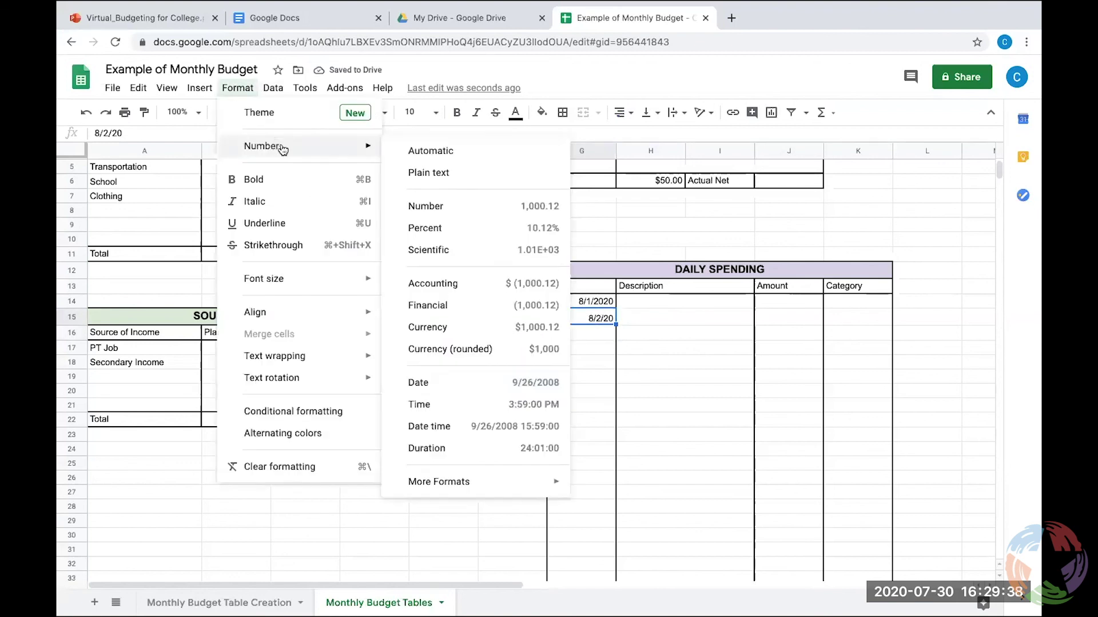
{"action": "left_click", "coordinate": [453, 377]}
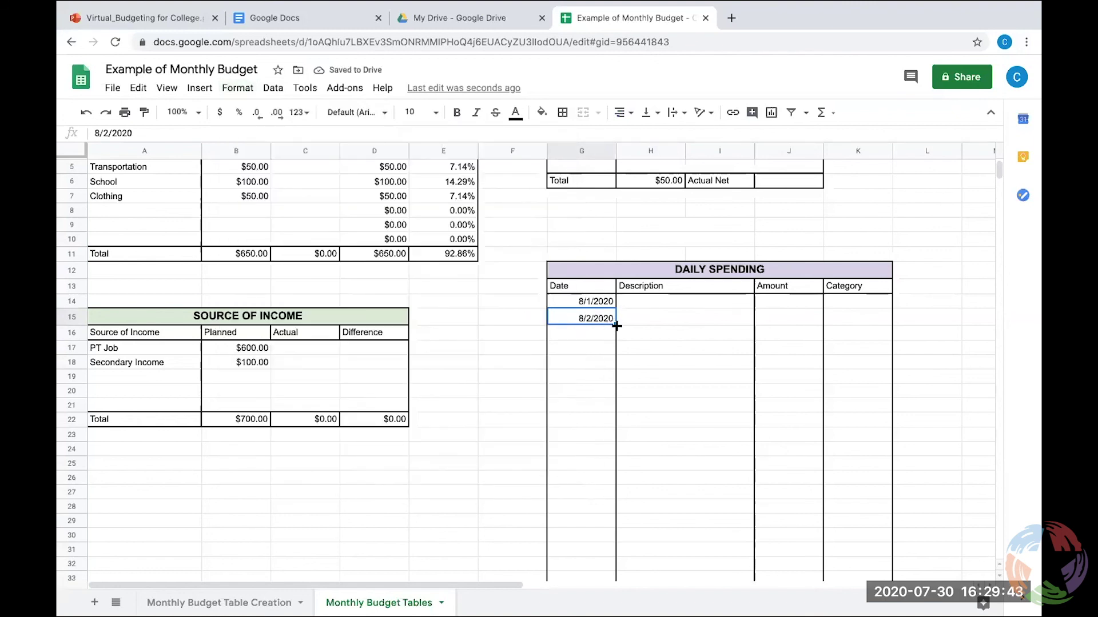
Fill the Daily Spending dates down column G from cell G15 to G45, continuing through 9/1/2020.
{"action": "scroll", "coordinate": [579, 430], "scroll_direction": "down", "scroll_amount": 1}
{"action": "scroll", "coordinate": [579, 431], "scroll_direction": "down", "scroll_amount": 6}
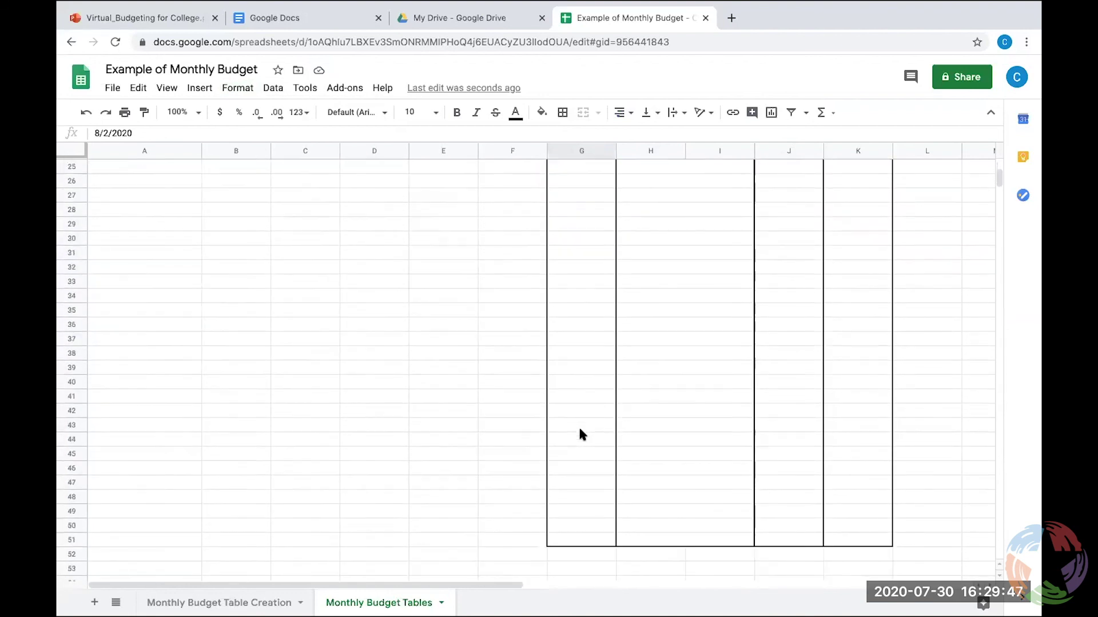
{"action": "scroll", "coordinate": [579, 429], "scroll_direction": "right", "scroll_amount": 1}
{"action": "scroll", "coordinate": [579, 429], "scroll_direction": "up", "scroll_amount": 5}
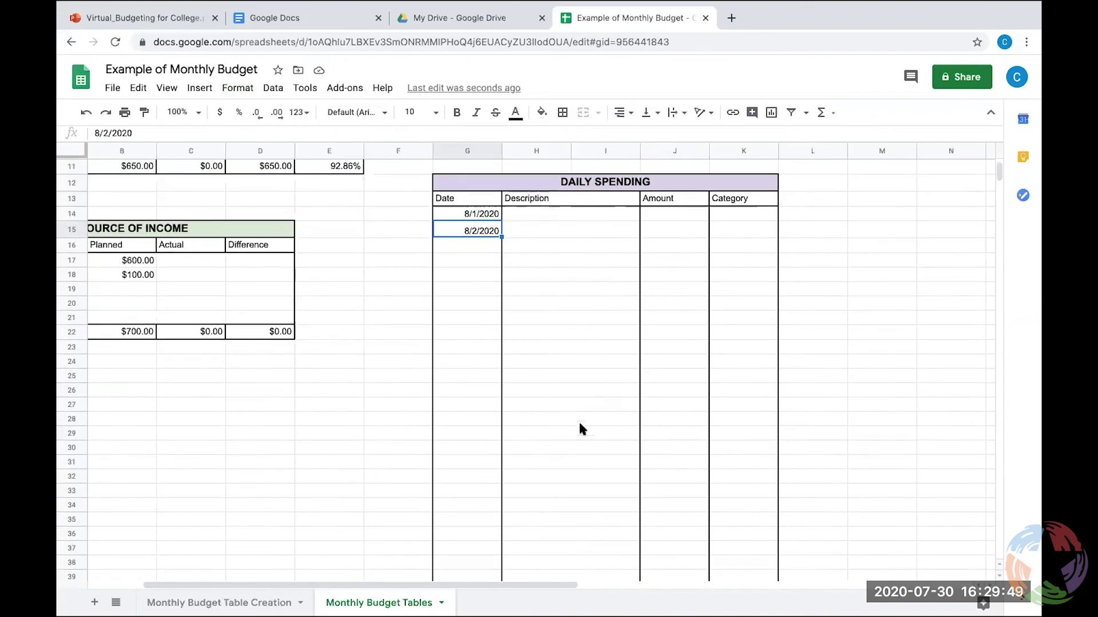
{"action": "mouse_move", "coordinate": [428, 51]}
{"action": "left_click_drag", "start_coordinate": [502, 236], "coordinate": [487, 578]}
{"action": "scroll", "coordinate": [546, 413], "scroll_direction": "down", "scroll_amount": 2}
{"action": "scroll", "coordinate": [546, 420], "scroll_direction": "down", "scroll_amount": 2}
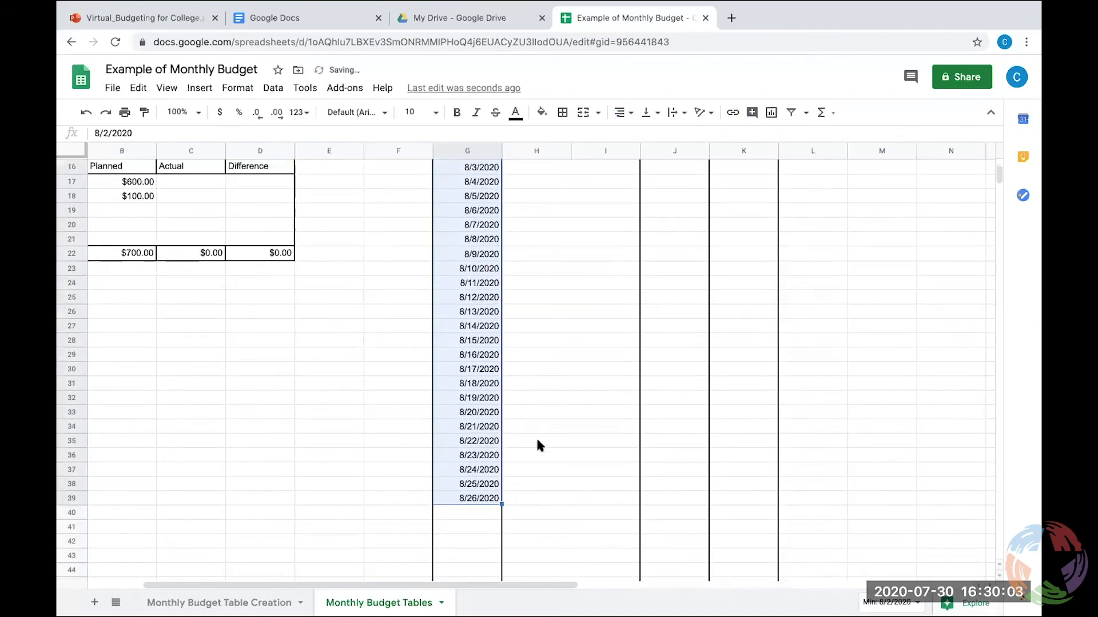
{"action": "left_click_drag", "start_coordinate": [502, 461], "coordinate": [498, 544]}
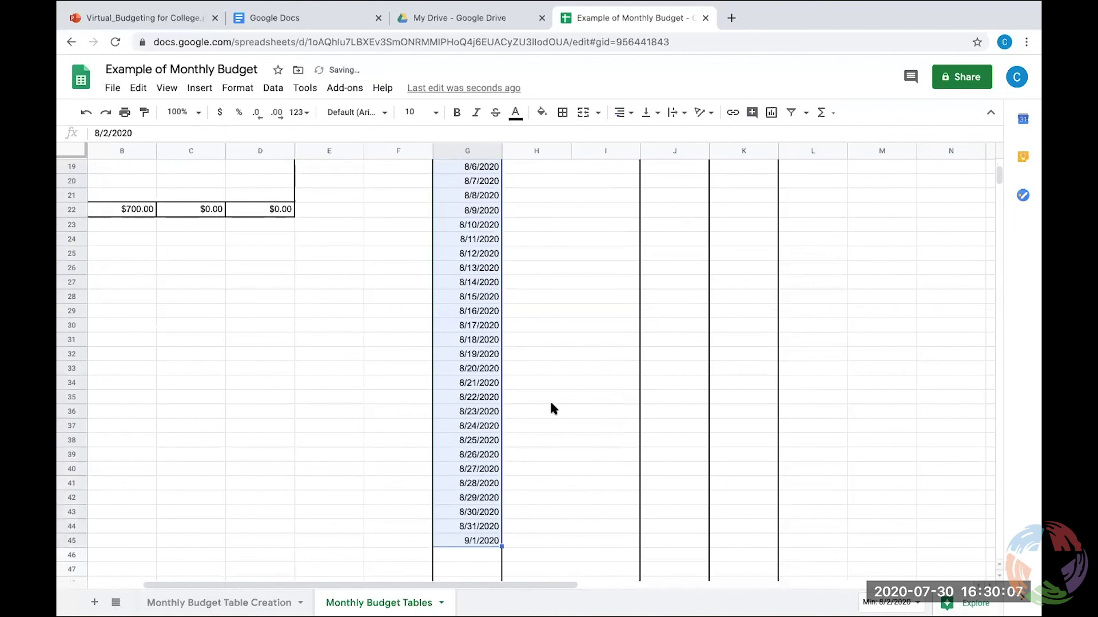
{"action": "scroll", "coordinate": [551, 407], "scroll_direction": "up", "scroll_amount": 3}
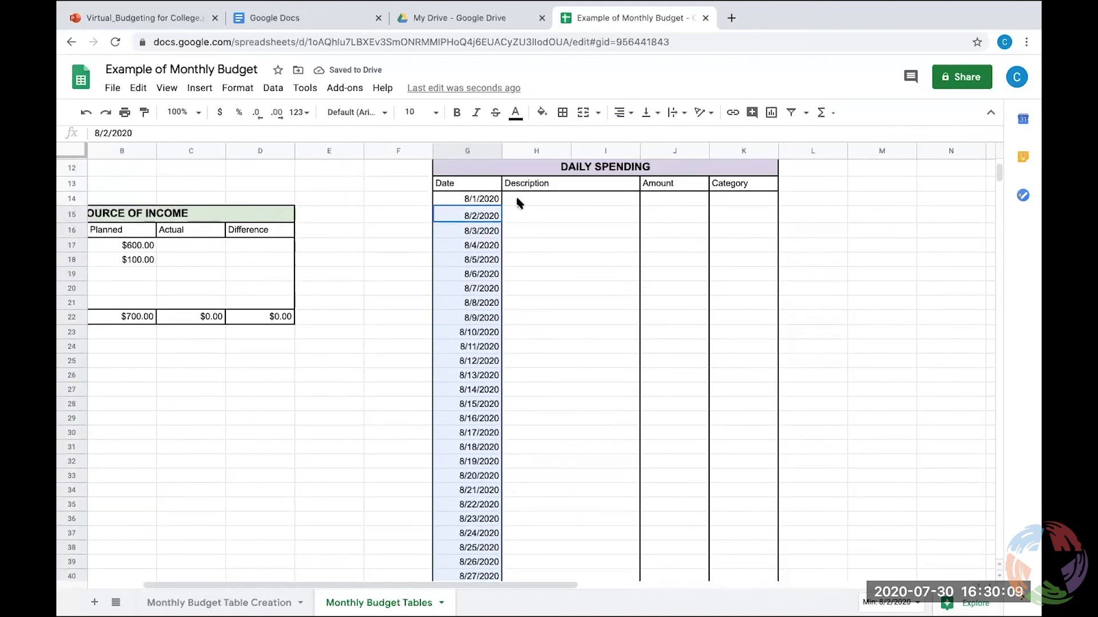
{"action": "left_click", "coordinate": [518, 200]}
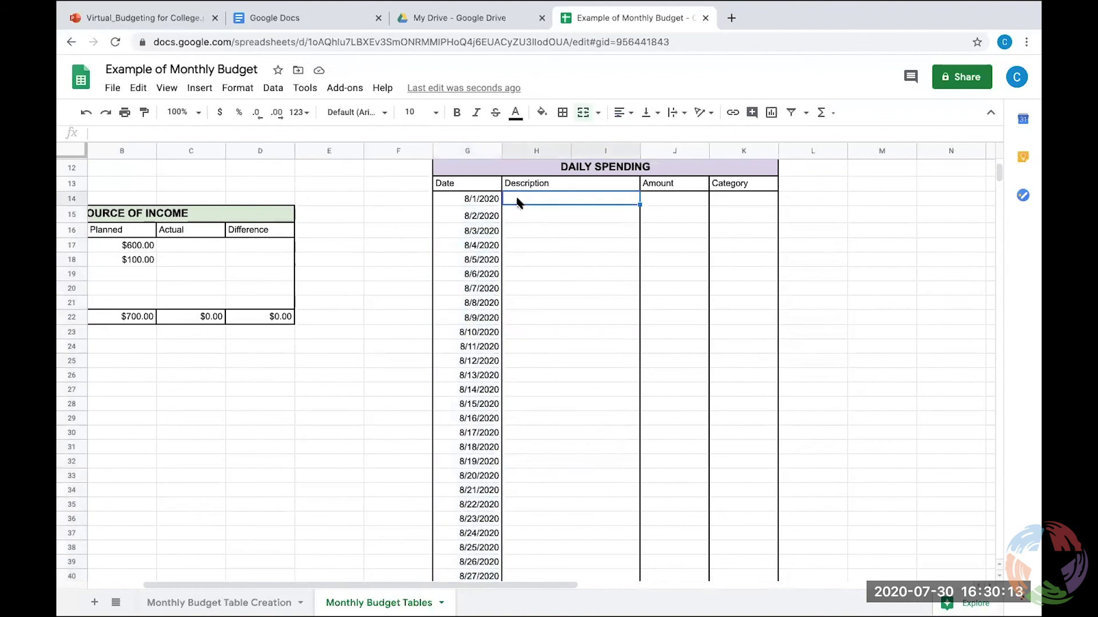
{"action": "left_click", "coordinate": [730, 199]}
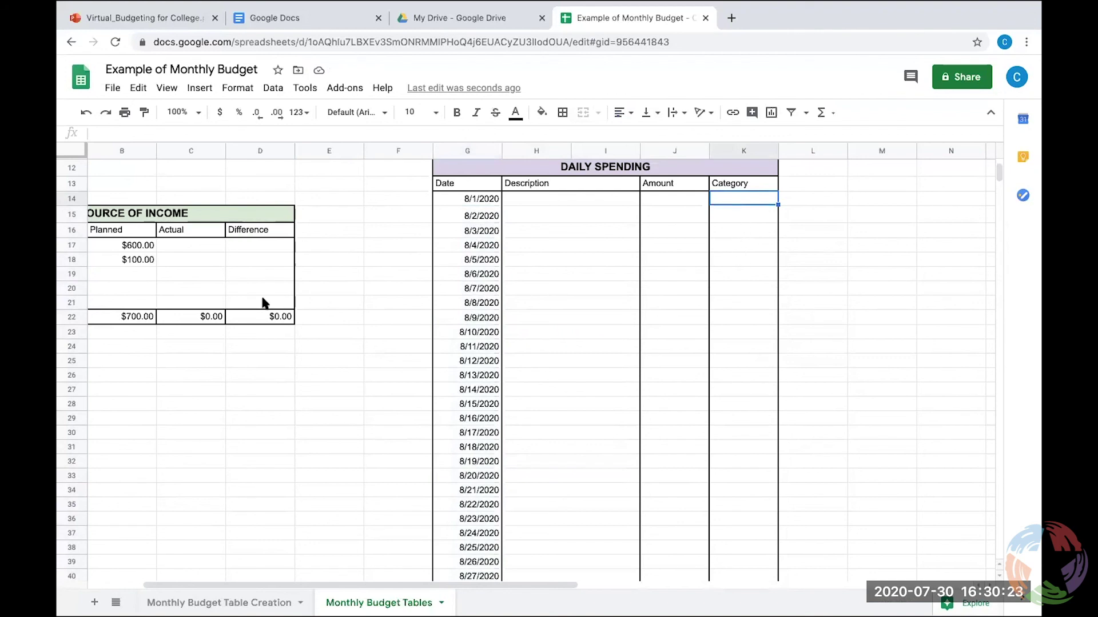
{"action": "scroll", "coordinate": [243, 302], "scroll_direction": "left", "scroll_amount": 2}
{"action": "scroll", "coordinate": [189, 257], "scroll_direction": "up", "scroll_amount": 5}
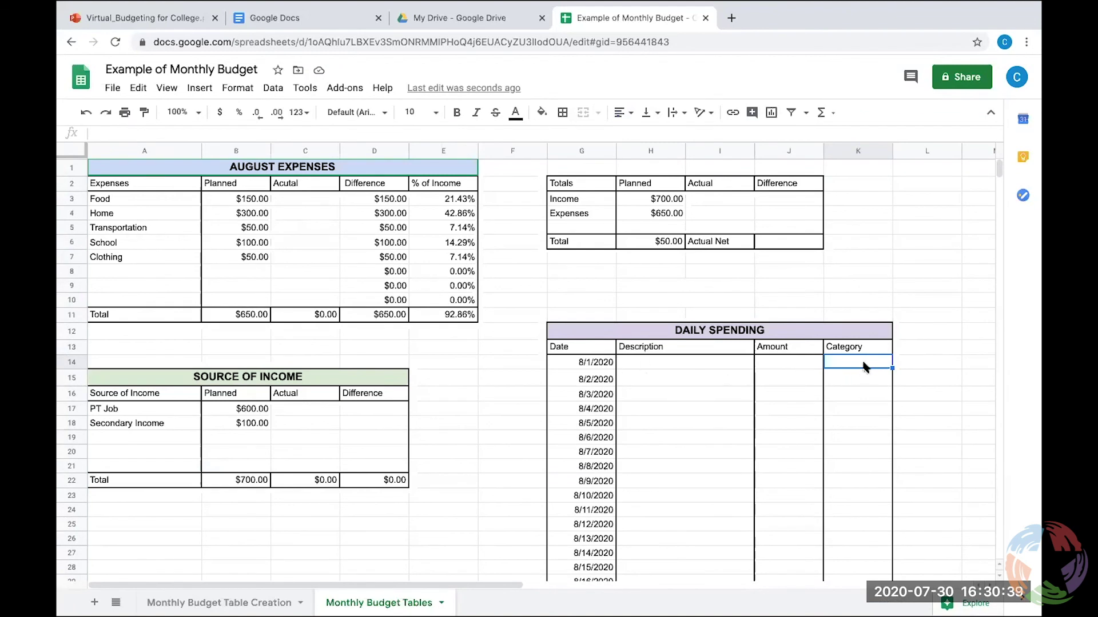
Add dropdown data validation to the Daily Spending Category cells from K14 down, listing range A3:A10 and rejecting invalid input.
{"action": "scroll", "coordinate": [865, 366], "scroll_direction": "down", "scroll_amount": 3}
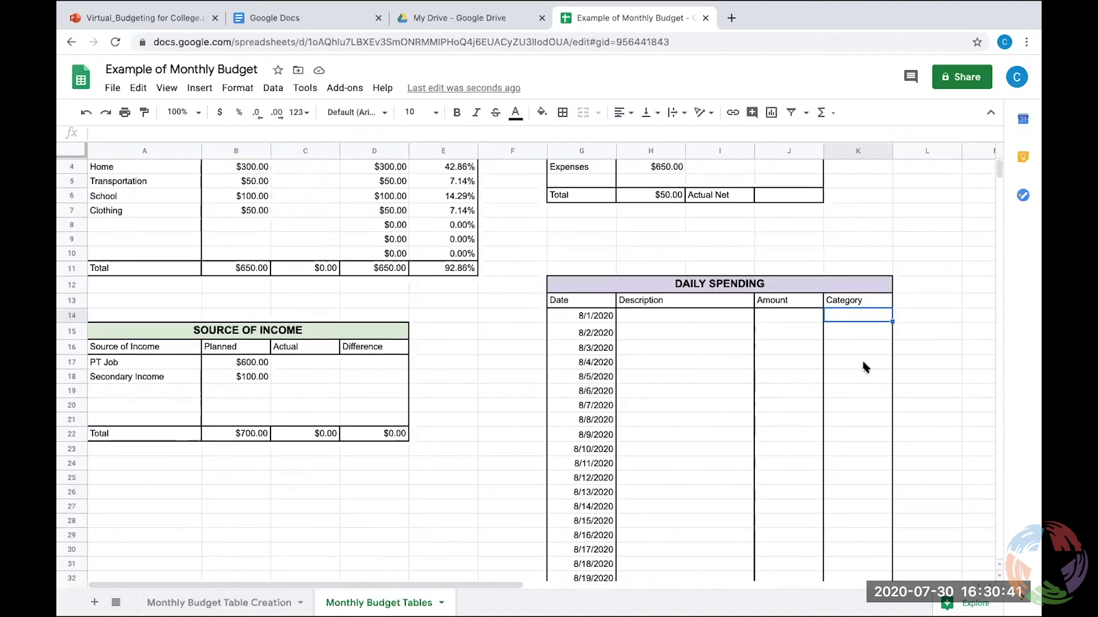
{"action": "scroll", "coordinate": [869, 314], "scroll_direction": "down", "scroll_amount": 3}
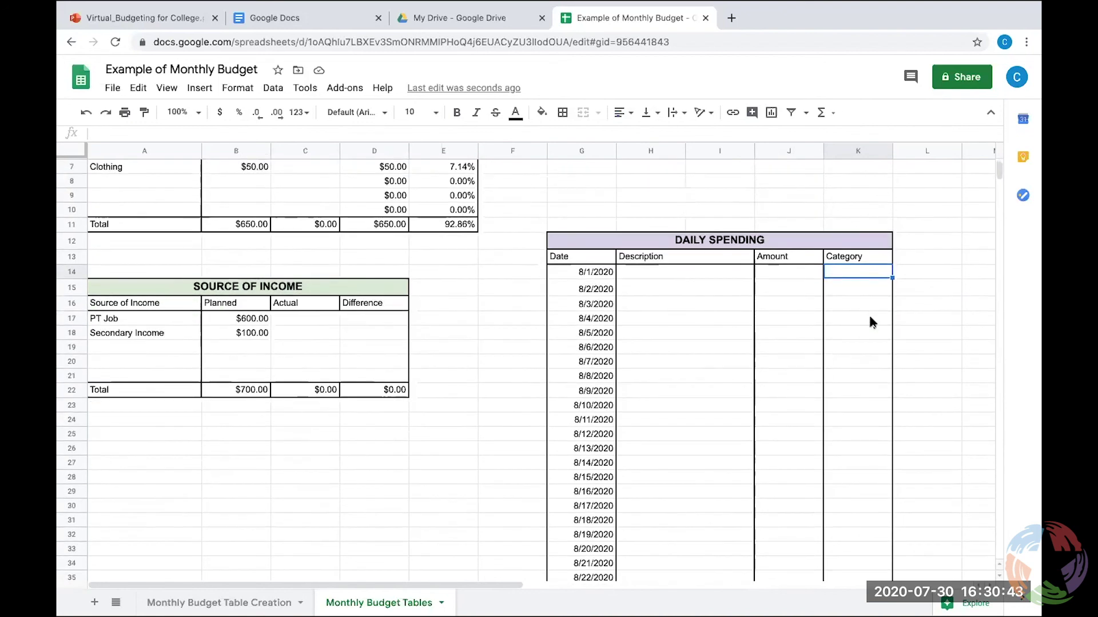
{"action": "left_click_drag", "start_coordinate": [876, 233], "coordinate": [874, 506]}
{"action": "scroll", "coordinate": [878, 351], "scroll_direction": "up", "scroll_amount": 5}
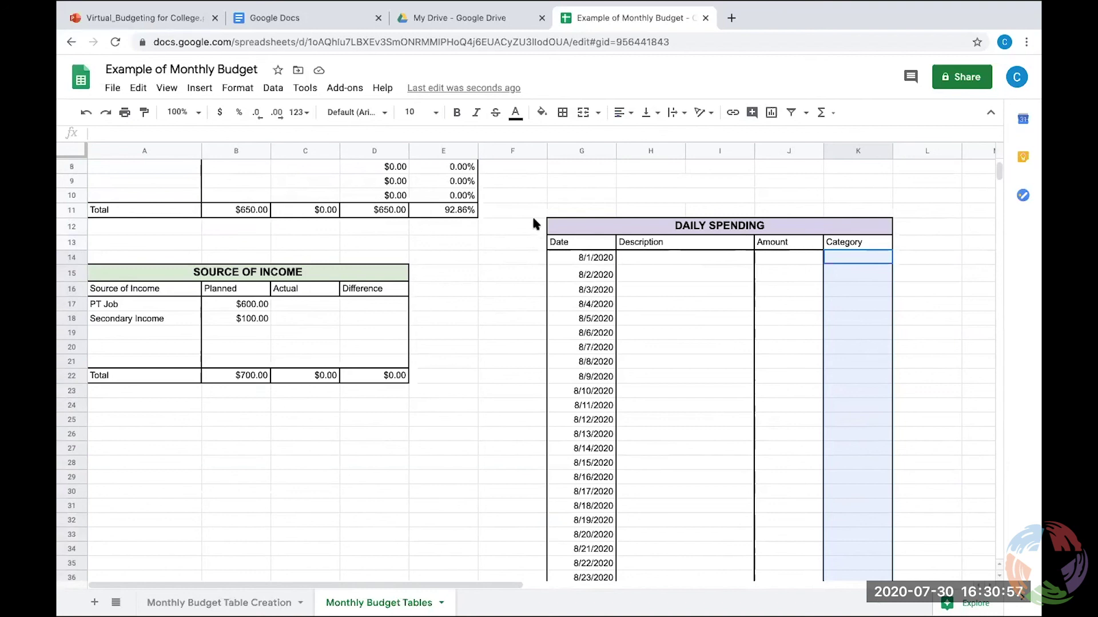
{"action": "left_click", "coordinate": [274, 89]}
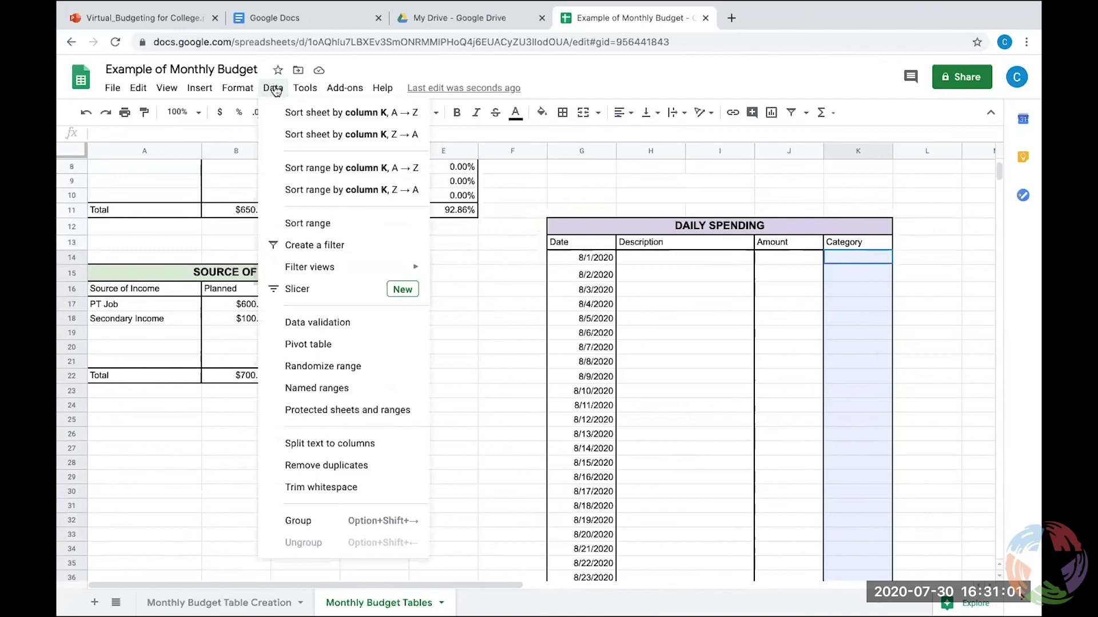
{"action": "left_click", "coordinate": [337, 325]}
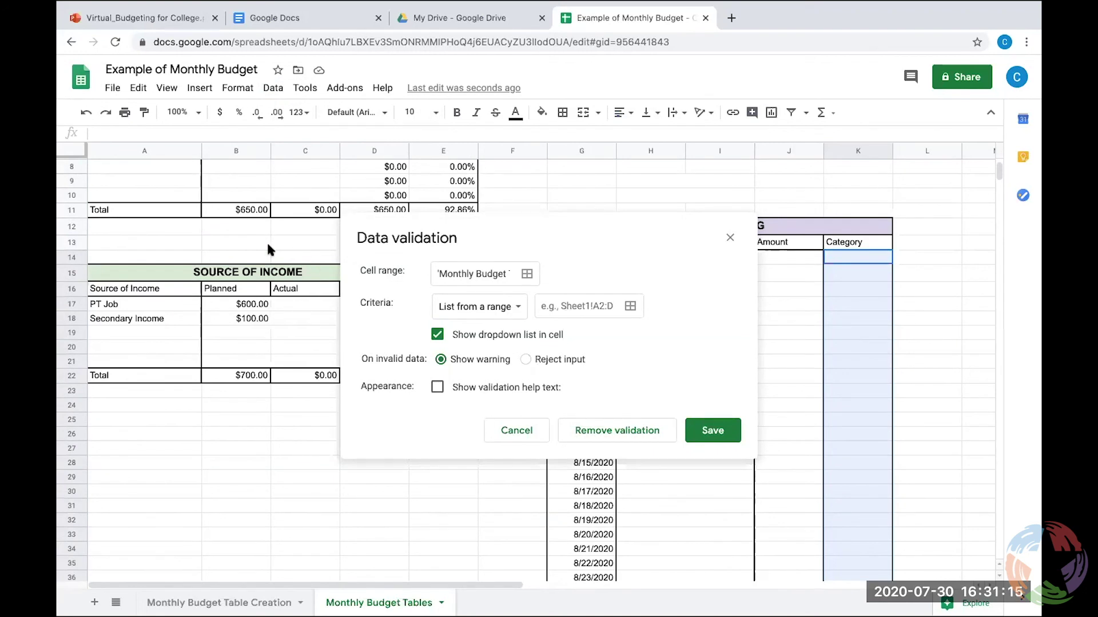
{"action": "scroll", "coordinate": [207, 197], "scroll_direction": "up", "scroll_amount": 3}
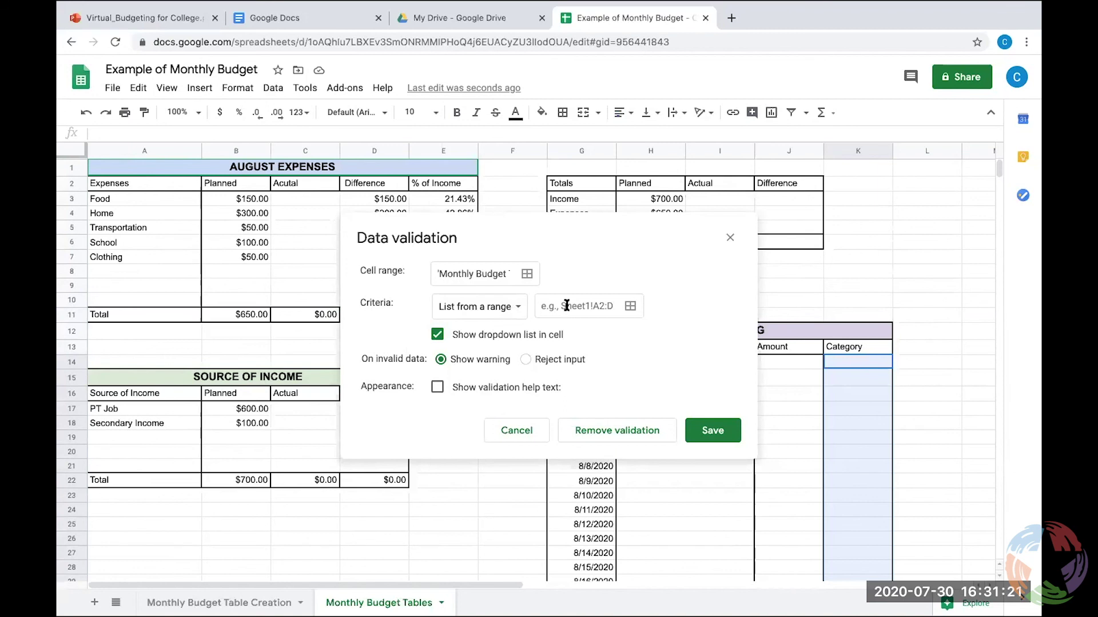
{"action": "left_click", "coordinate": [586, 304]}
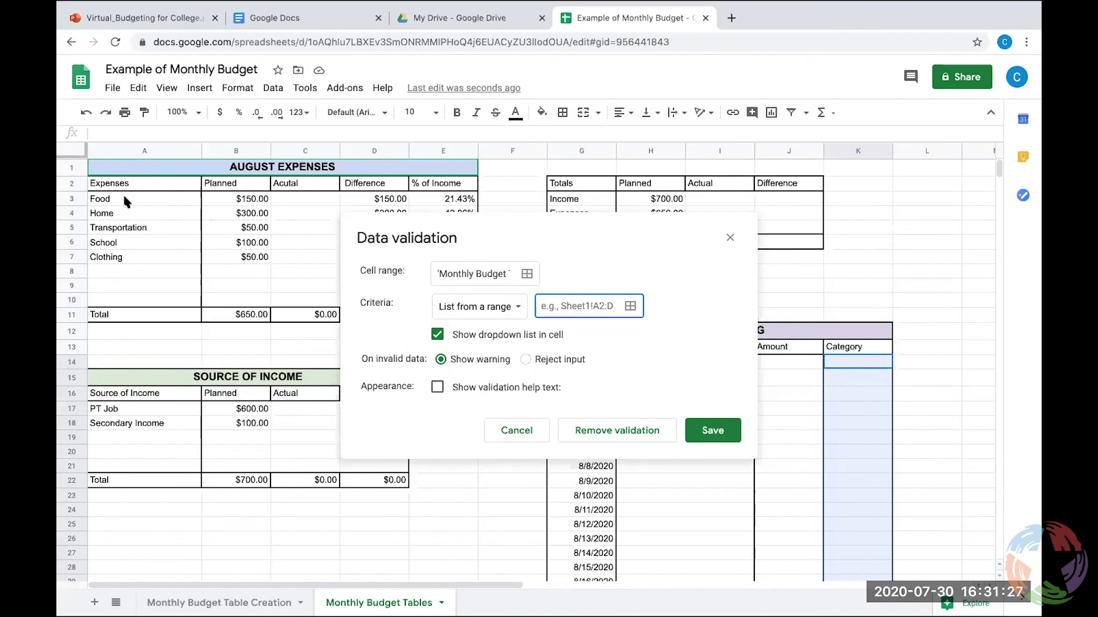
{"action": "left_click_drag", "start_coordinate": [123, 193], "coordinate": [130, 300]}
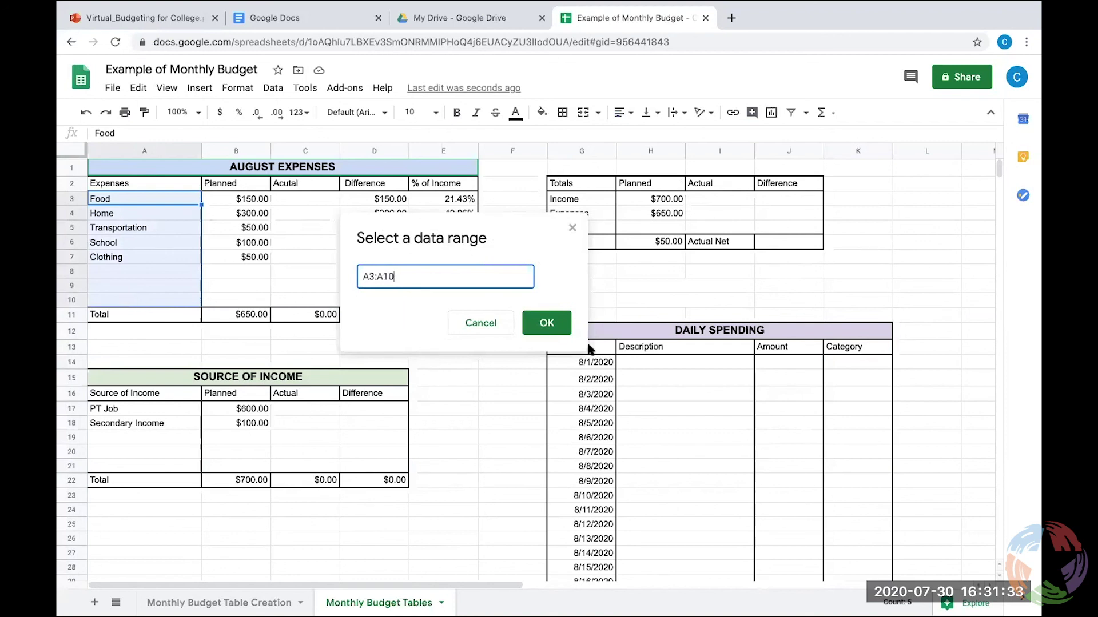
{"action": "left_click", "coordinate": [548, 323]}
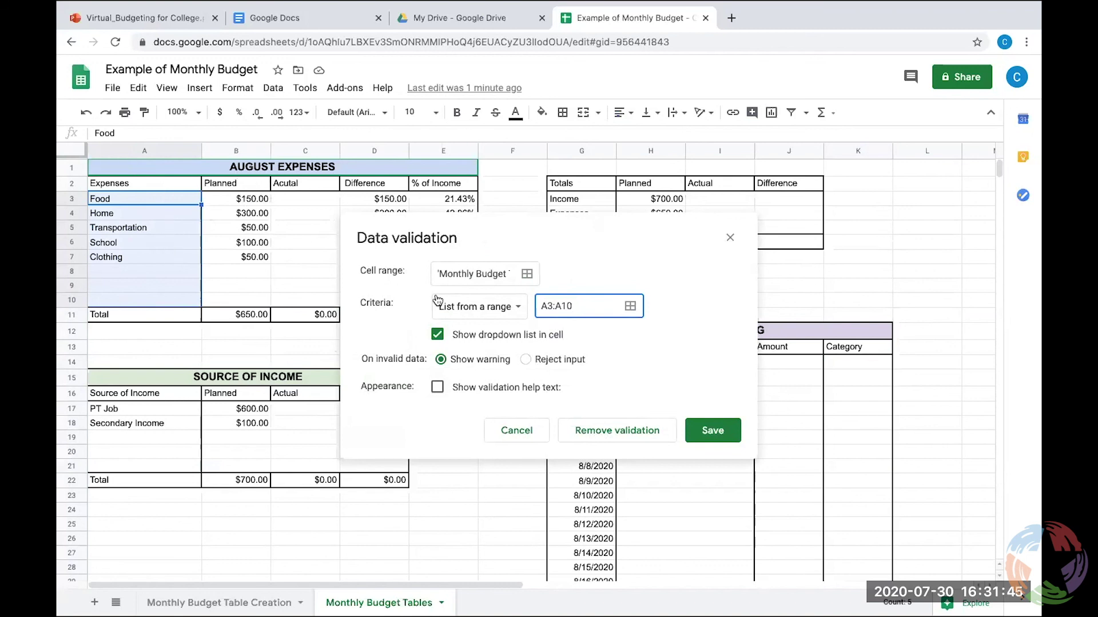
{"action": "left_click", "coordinate": [525, 359]}
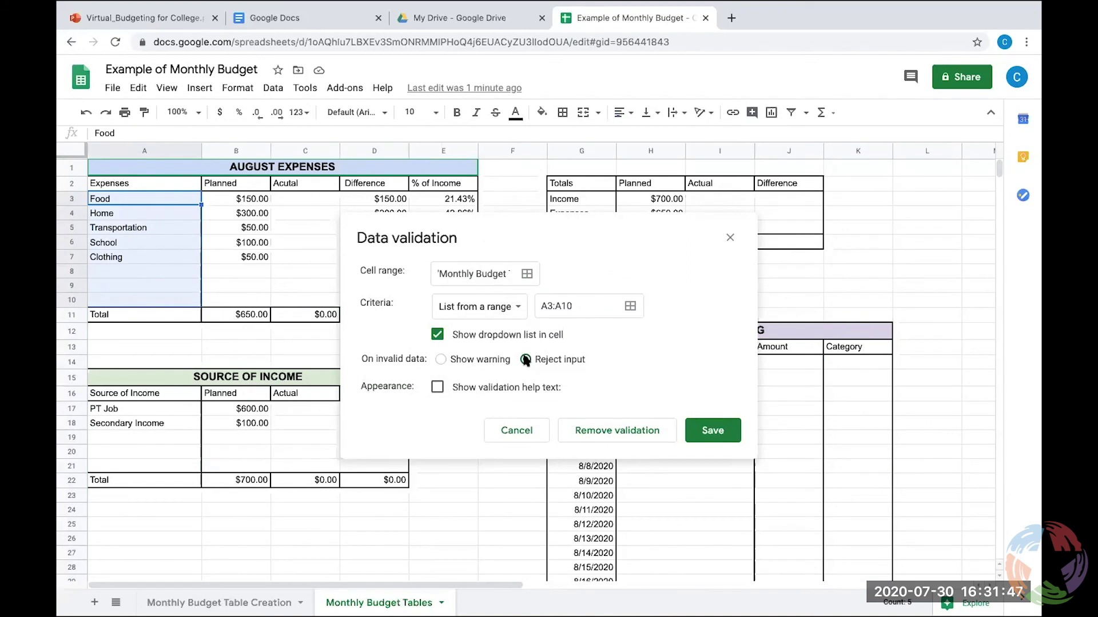
{"action": "left_click", "coordinate": [712, 430]}
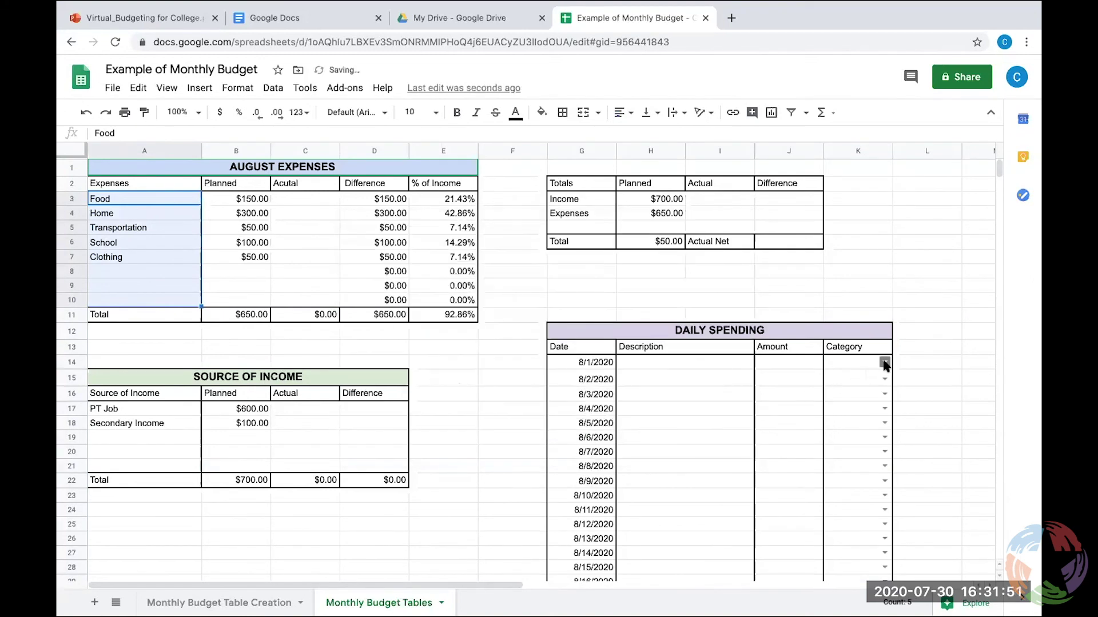
Add the expense category Pet in cell A8 and check the dropdown choices in Category cell K14.
{"action": "left_click", "coordinate": [884, 362]}
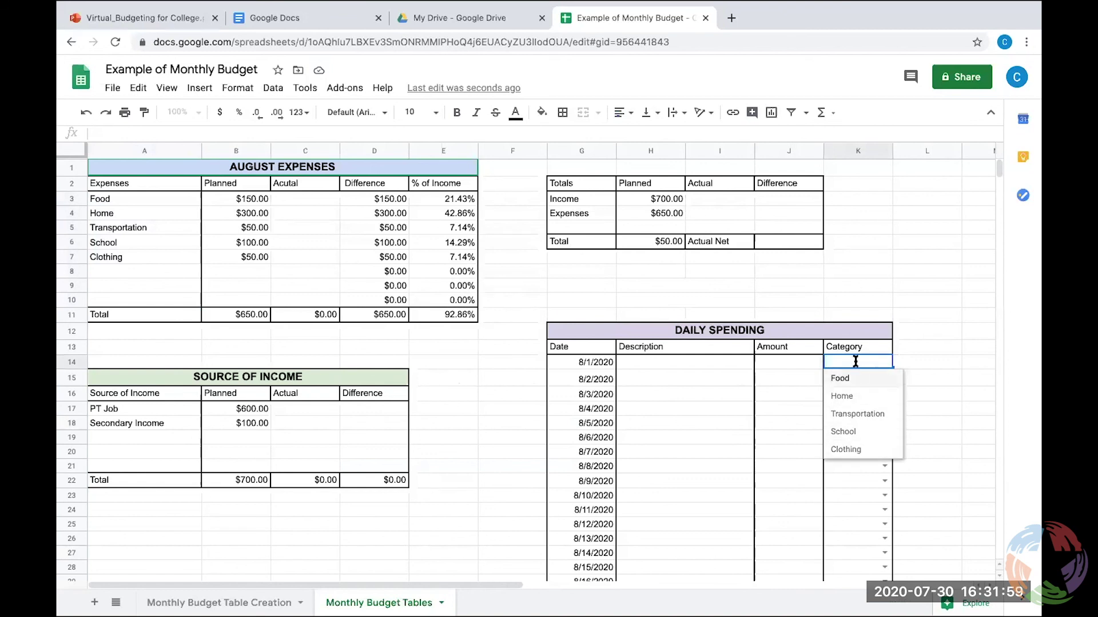
{"action": "left_click", "coordinate": [160, 271]}
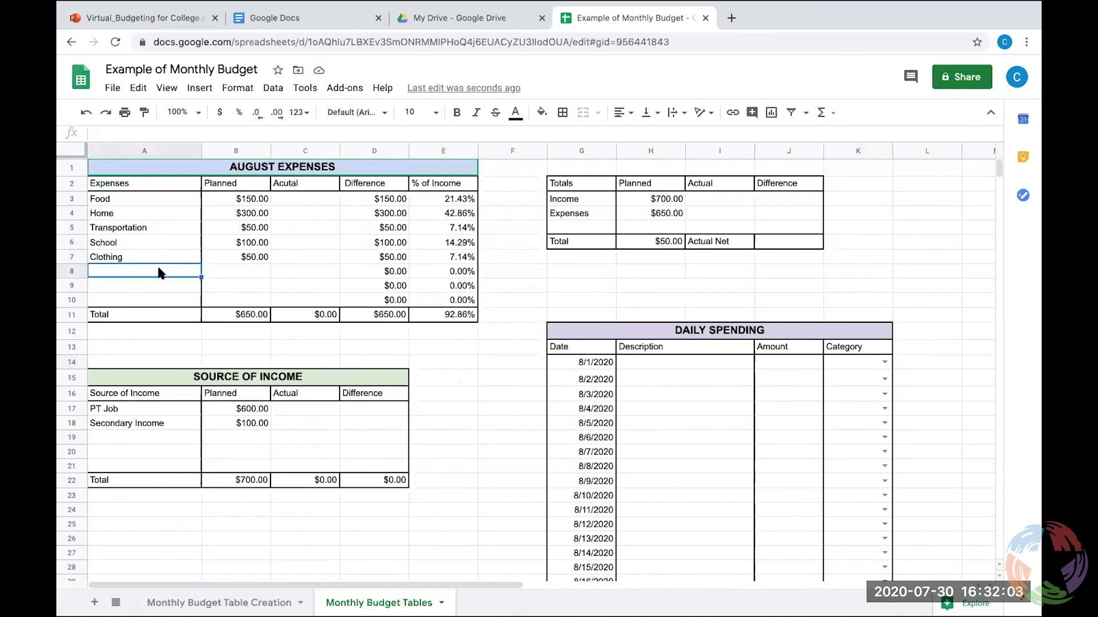
{"action": "type", "text": "Pet"}
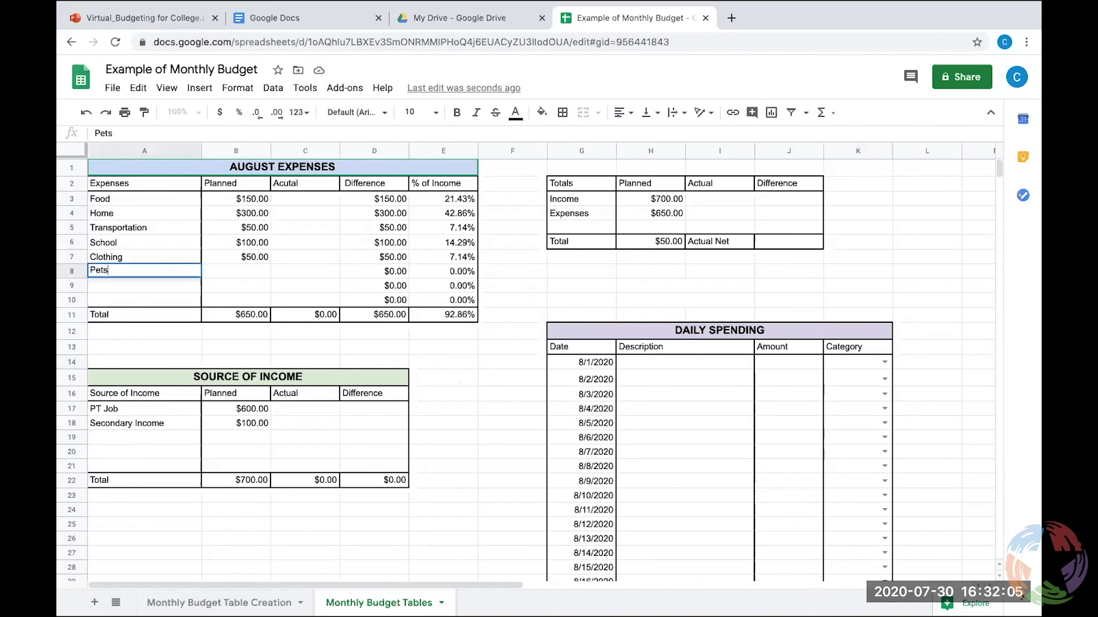
{"action": "left_click", "coordinate": [864, 361]}
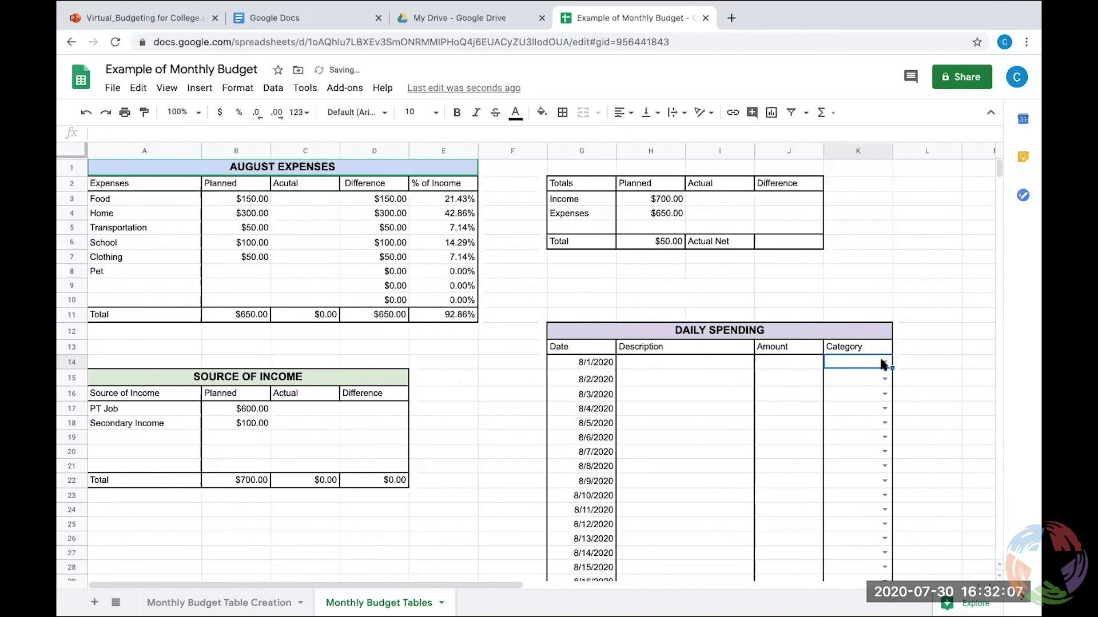
{"action": "left_click", "coordinate": [884, 361]}
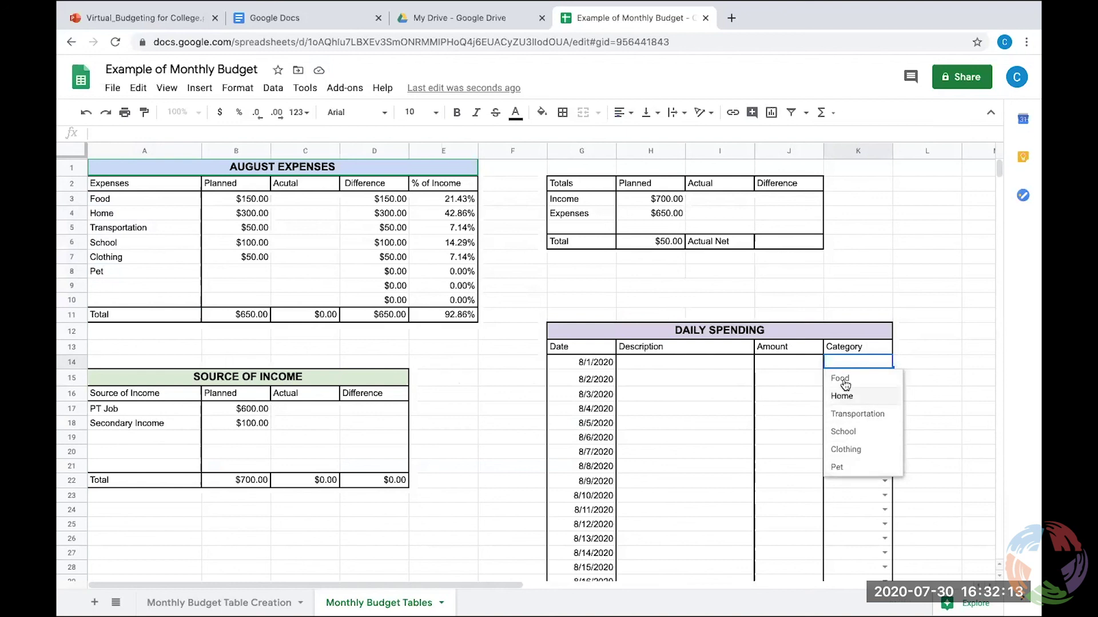
{"action": "left_click", "coordinate": [808, 362]}
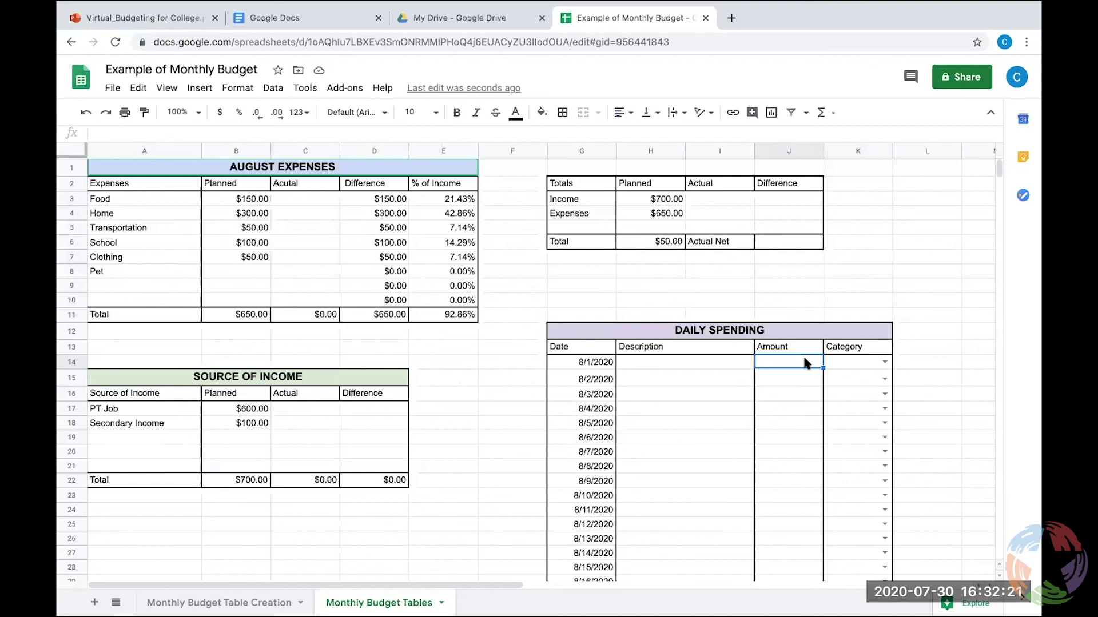
Re-enter A3:A10 as the list range in the data validation for Category cell K14 and save it.
{"action": "mouse_move", "coordinate": [677, 2]}
{"action": "left_click", "coordinate": [858, 361]}
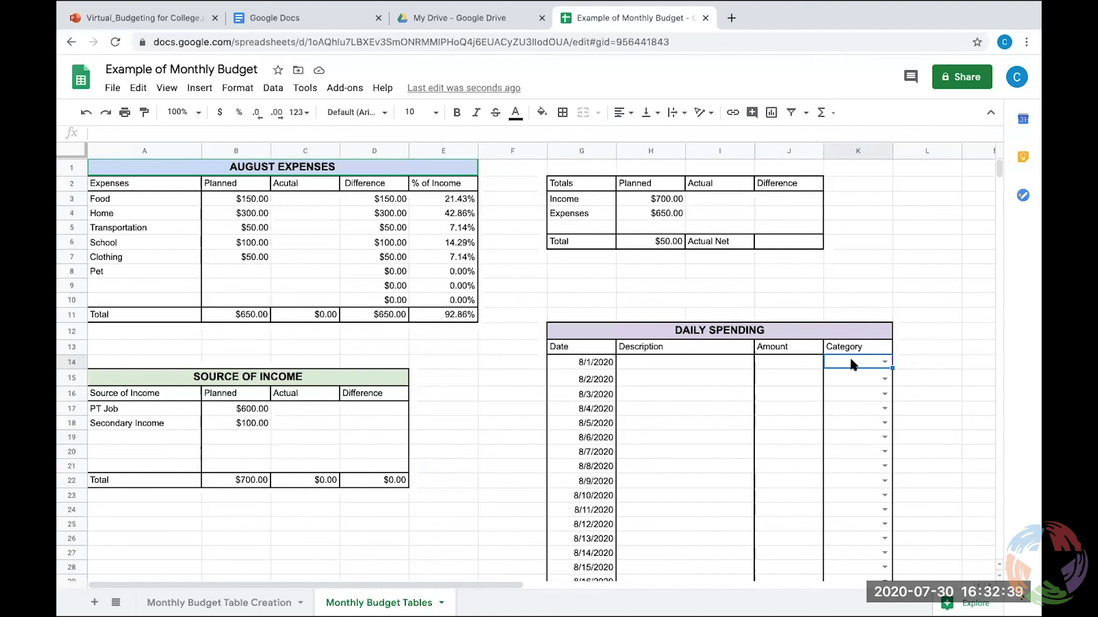
{"action": "left_click", "coordinate": [274, 89]}
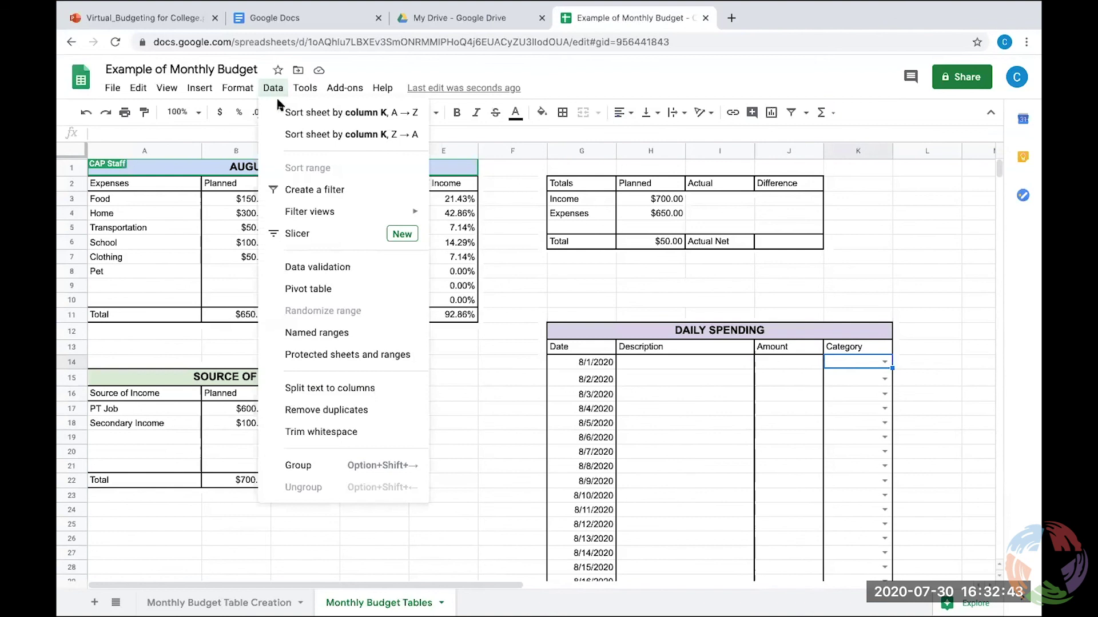
{"action": "left_click", "coordinate": [325, 269]}
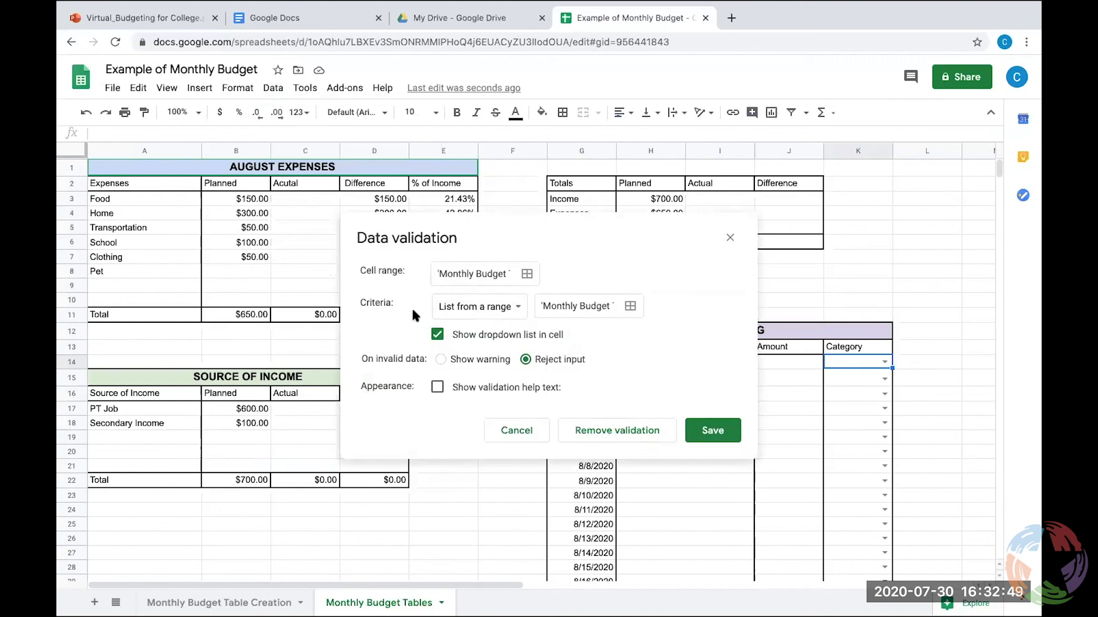
{"action": "left_click", "coordinate": [520, 309]}
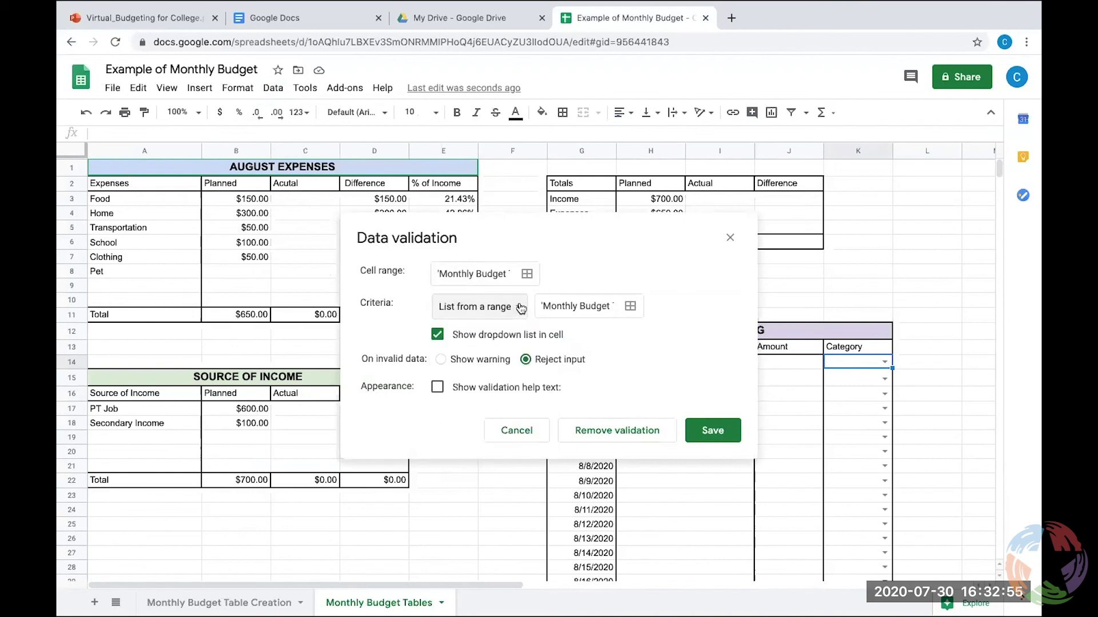
{"action": "left_click", "coordinate": [562, 307]}
{"action": "key", "text": "ctrl+a"}
{"action": "key", "text": "BackSpace"}
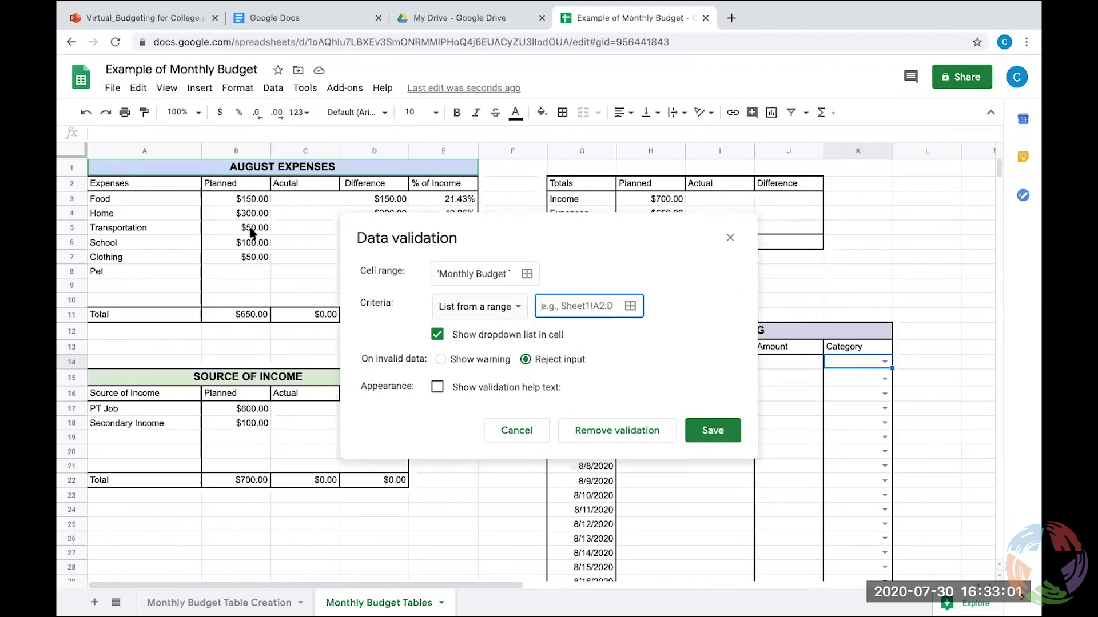
{"action": "left_click", "coordinate": [135, 196]}
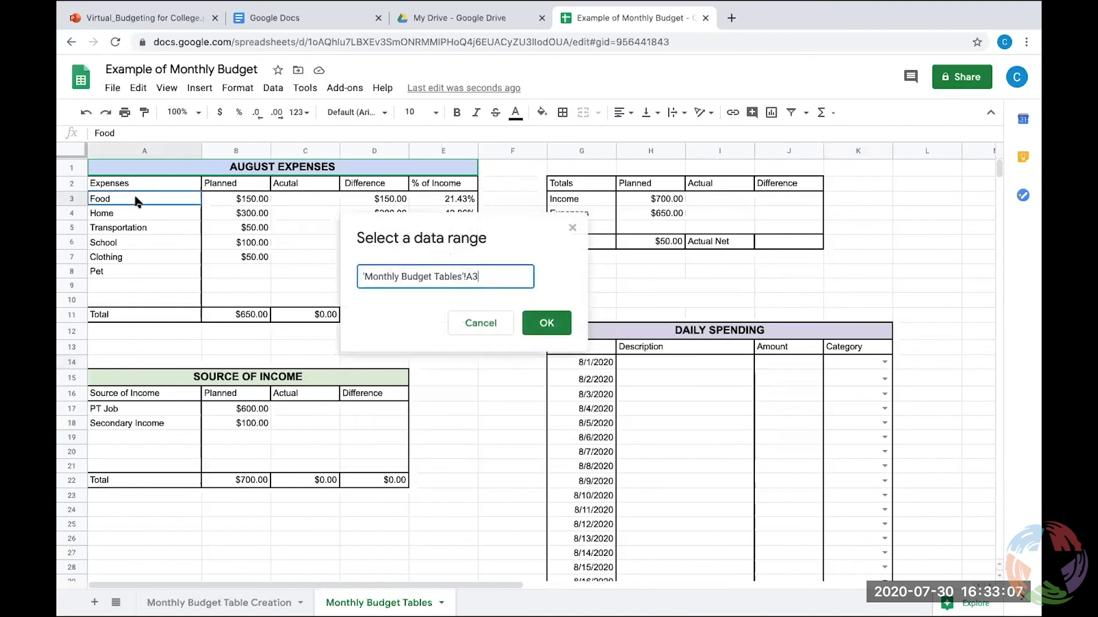
{"action": "left_click_drag", "start_coordinate": [139, 211], "coordinate": [148, 294]}
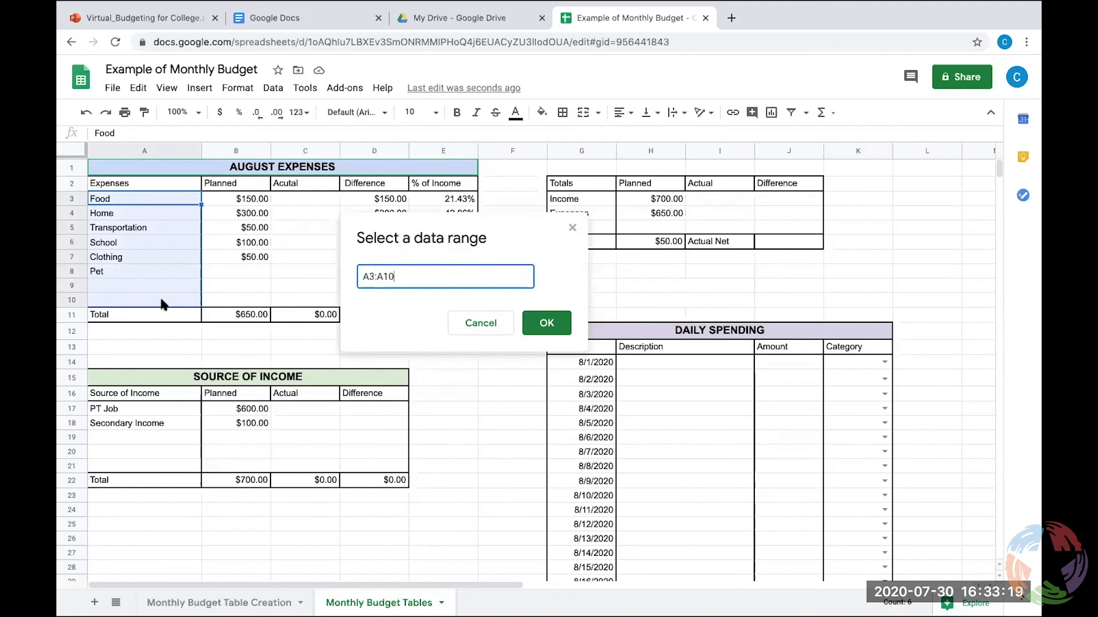
{"action": "left_click", "coordinate": [534, 319]}
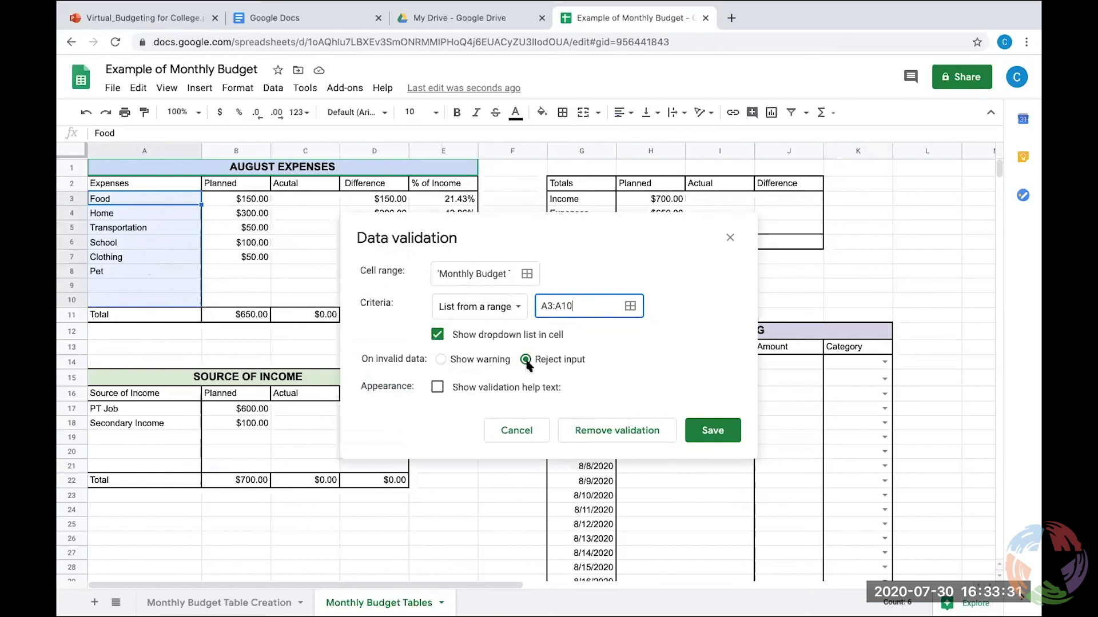
{"action": "left_click", "coordinate": [707, 432]}
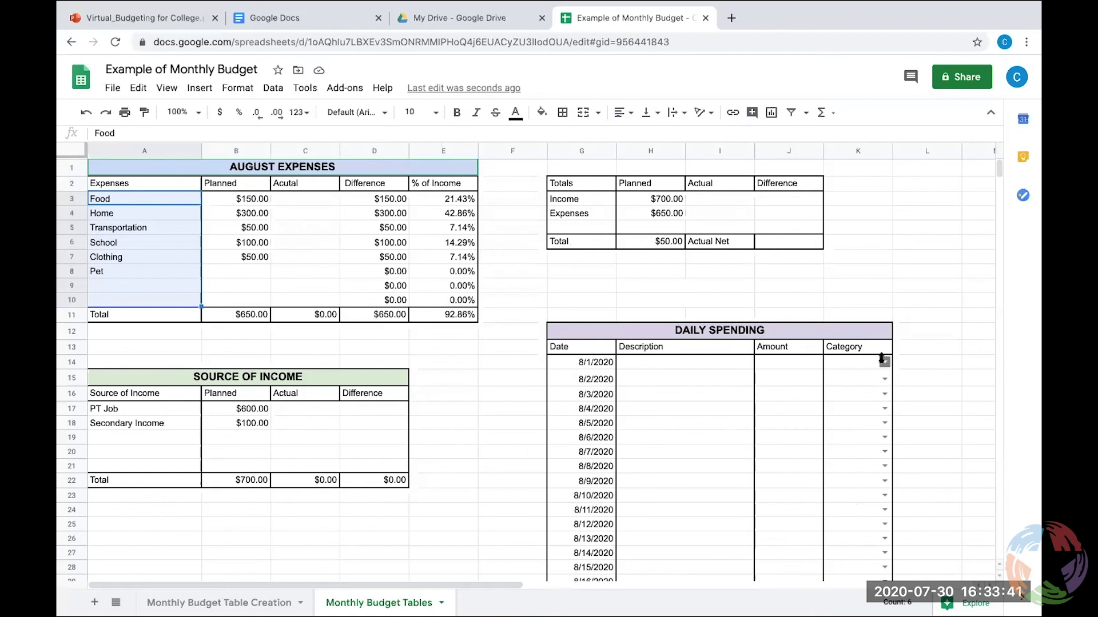
Correct the misspelled column header in cell C2 of the August Expenses table to Actual.
{"action": "mouse_move", "coordinate": [787, 2]}
{"action": "left_click", "coordinate": [316, 198]}
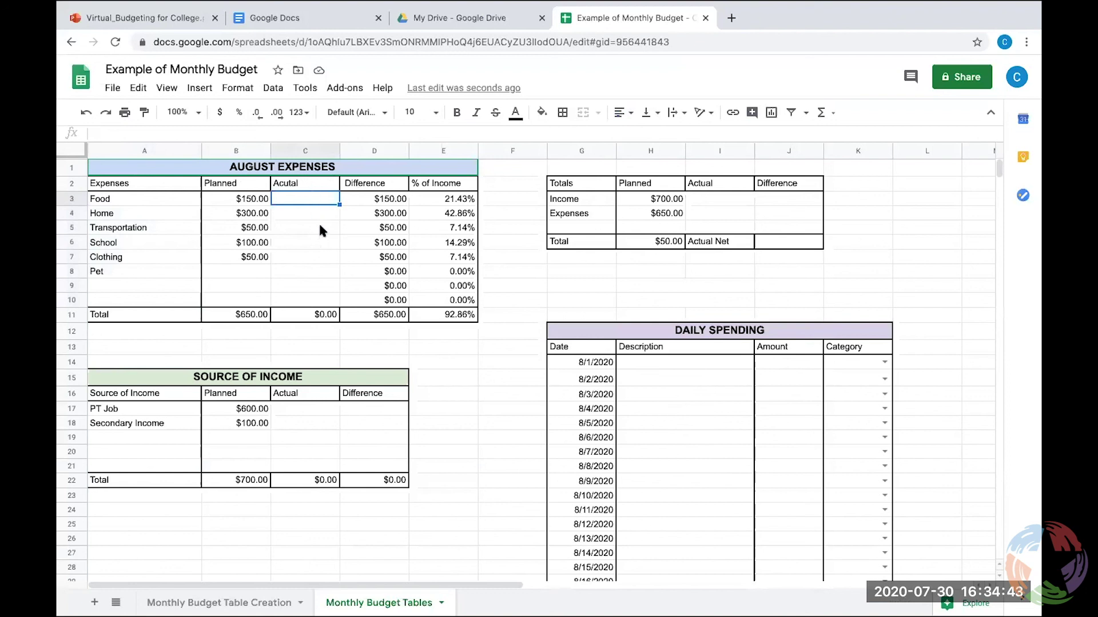
{"action": "left_click", "coordinate": [304, 183]}
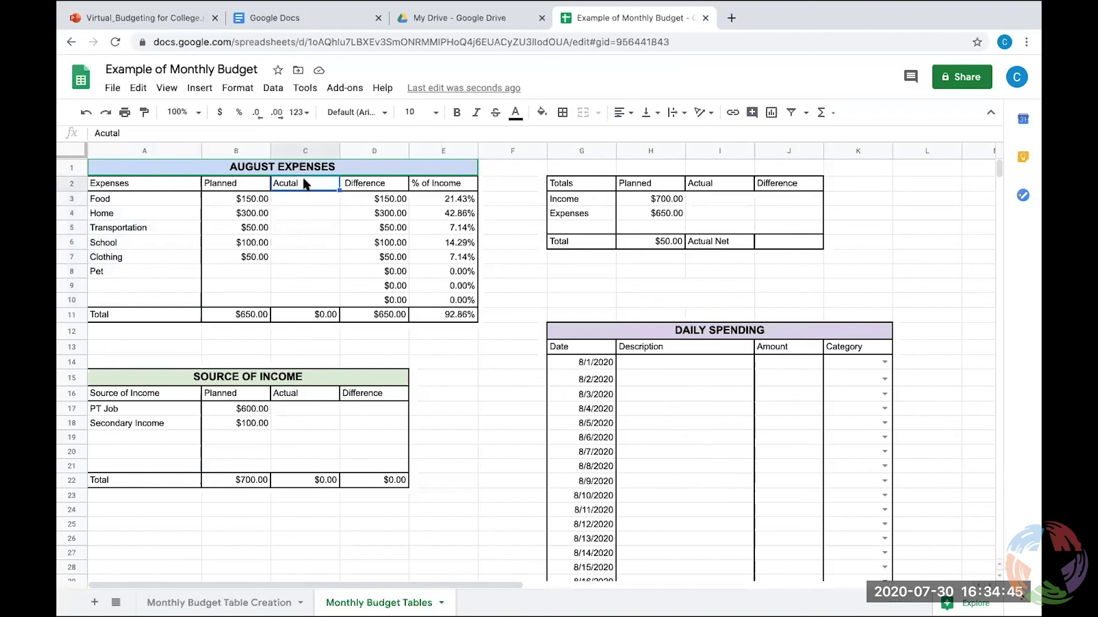
{"action": "type", "text": "Actual"}
{"action": "key", "text": "Return"}
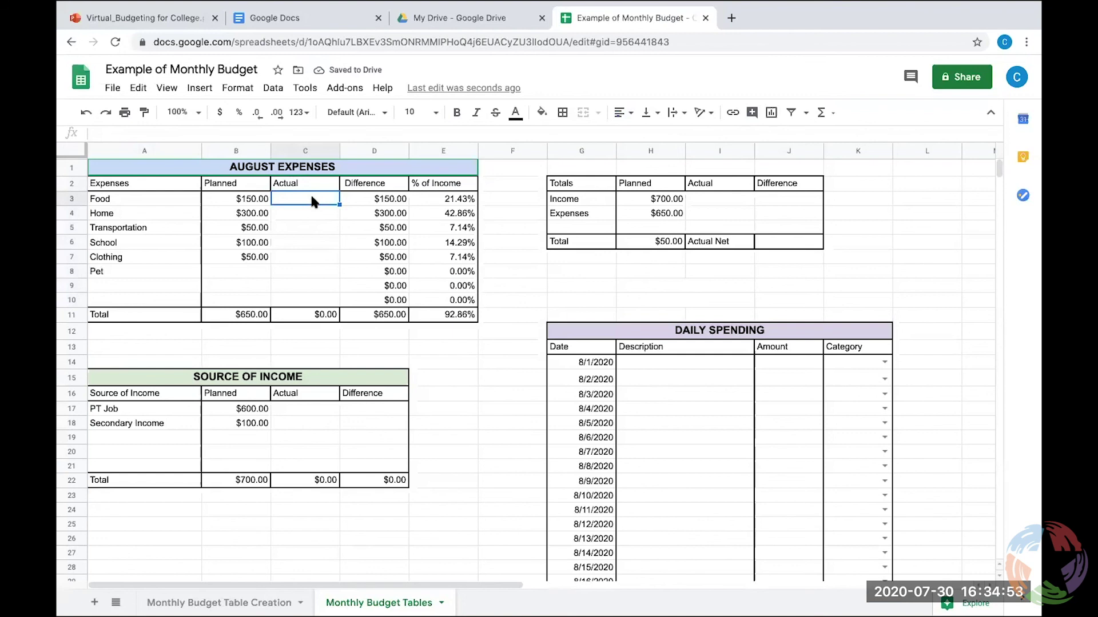
Enter =SUMIF(K14:K43,"Food",J14:J43) in cell C3 to total the Daily Spending amounts categorised as Food.
{"action": "type", "text": "="}
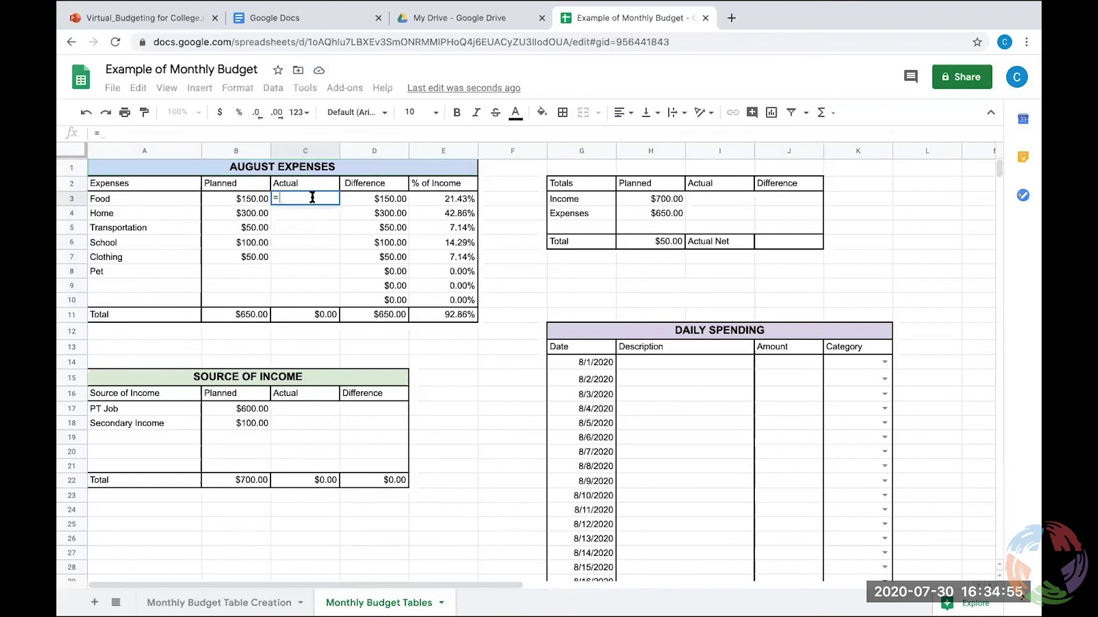
{"action": "type", "text": "SUMIF"}
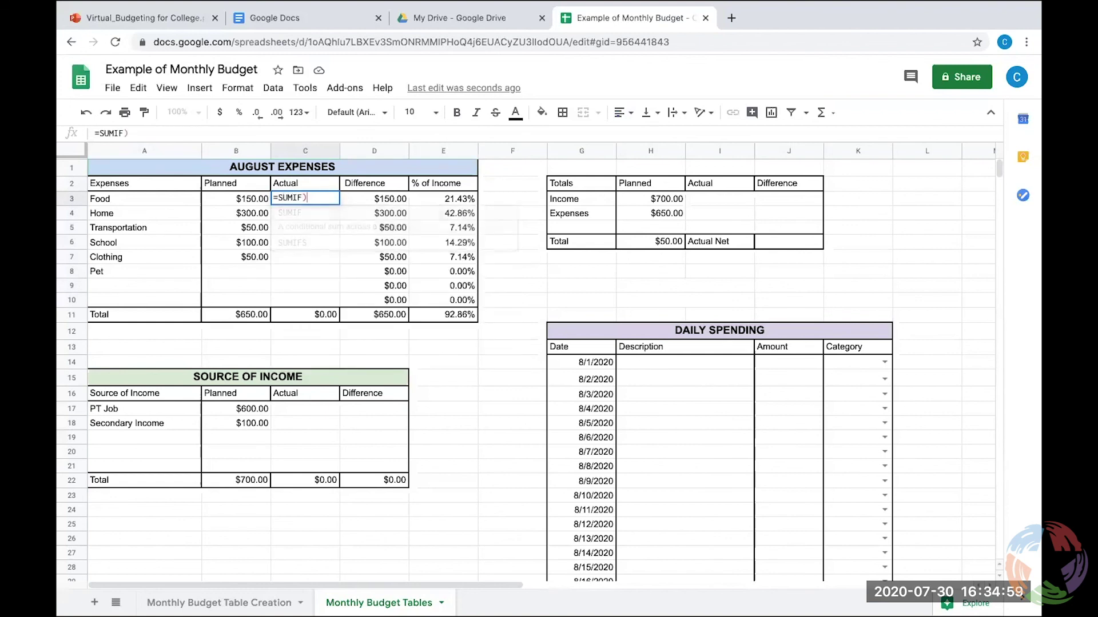
{"action": "type", "text": "("}
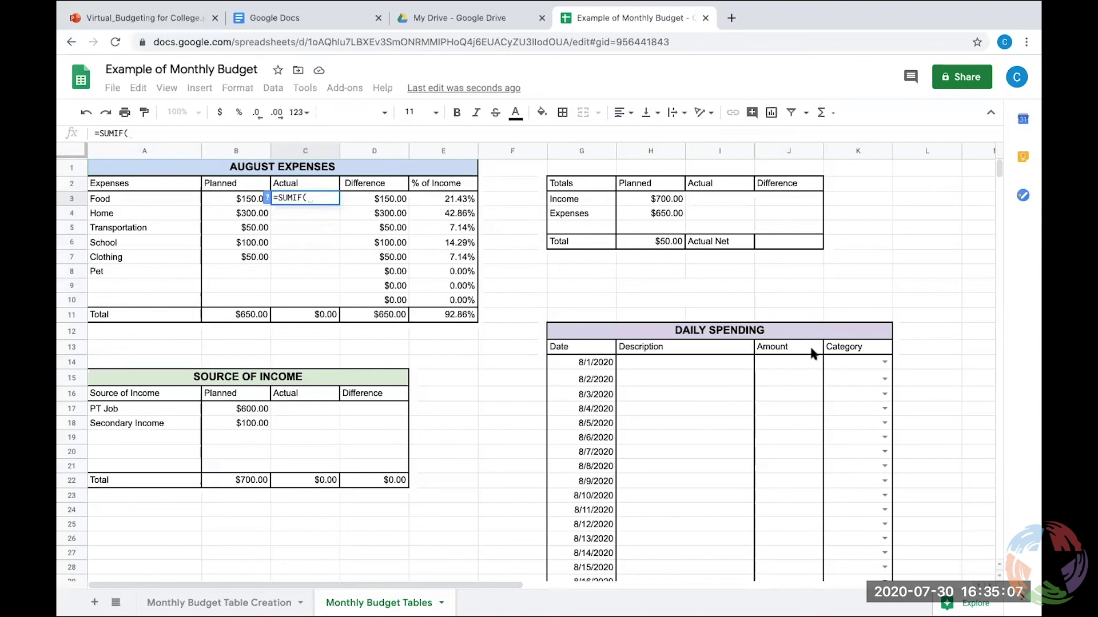
{"action": "left_click_drag", "start_coordinate": [844, 362], "coordinate": [857, 569]}
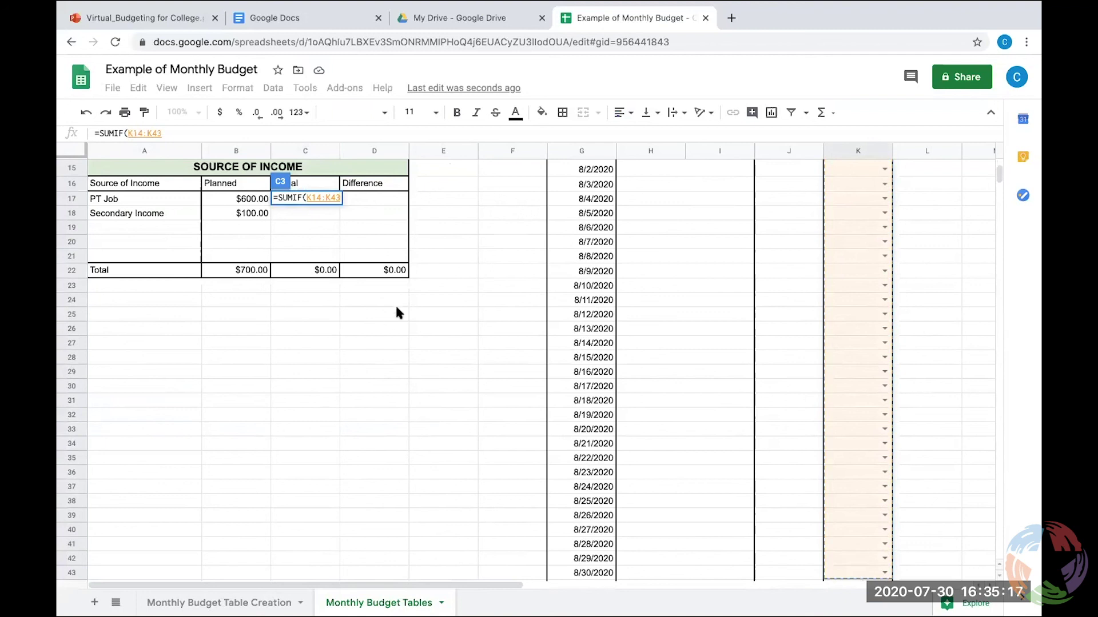
{"action": "type", "text": ","}
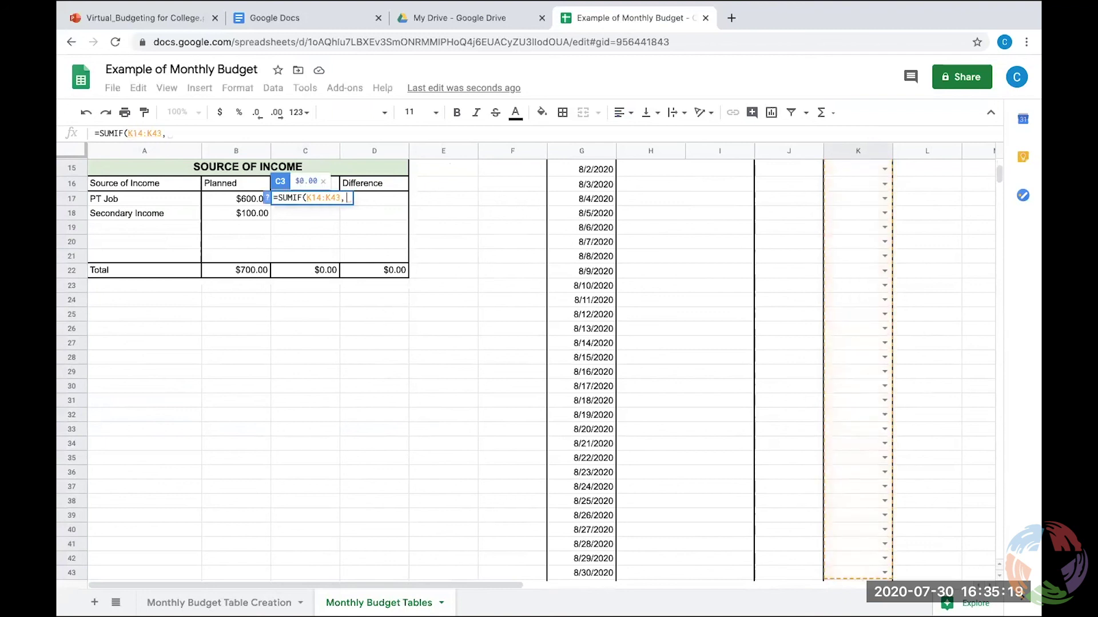
{"action": "type", "text": "\""}
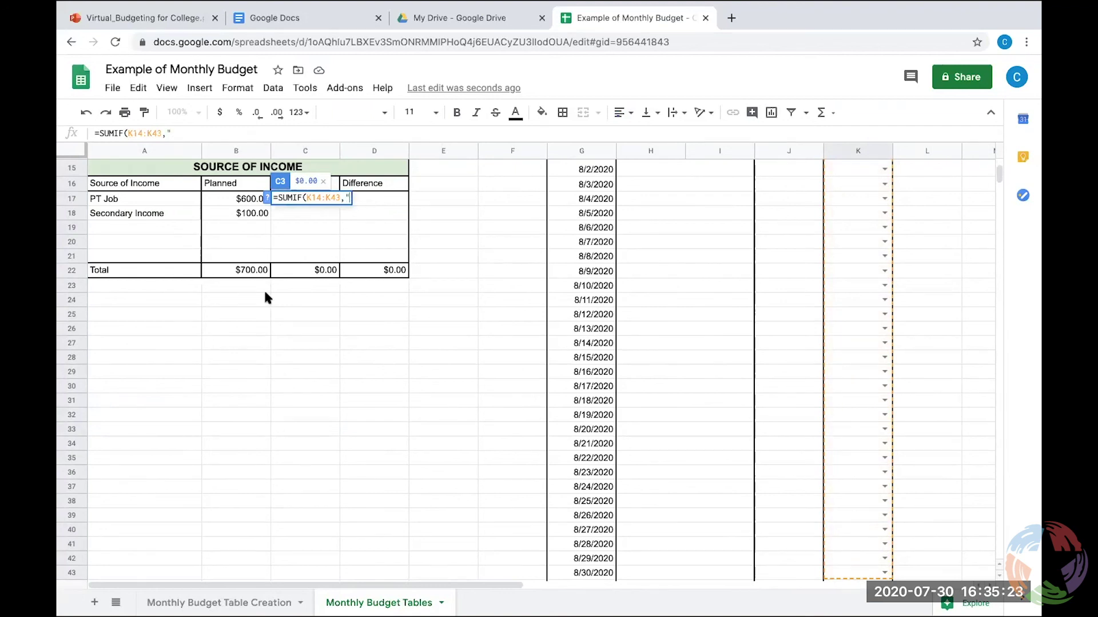
{"action": "scroll", "coordinate": [265, 297], "scroll_direction": "up", "scroll_amount": 5}
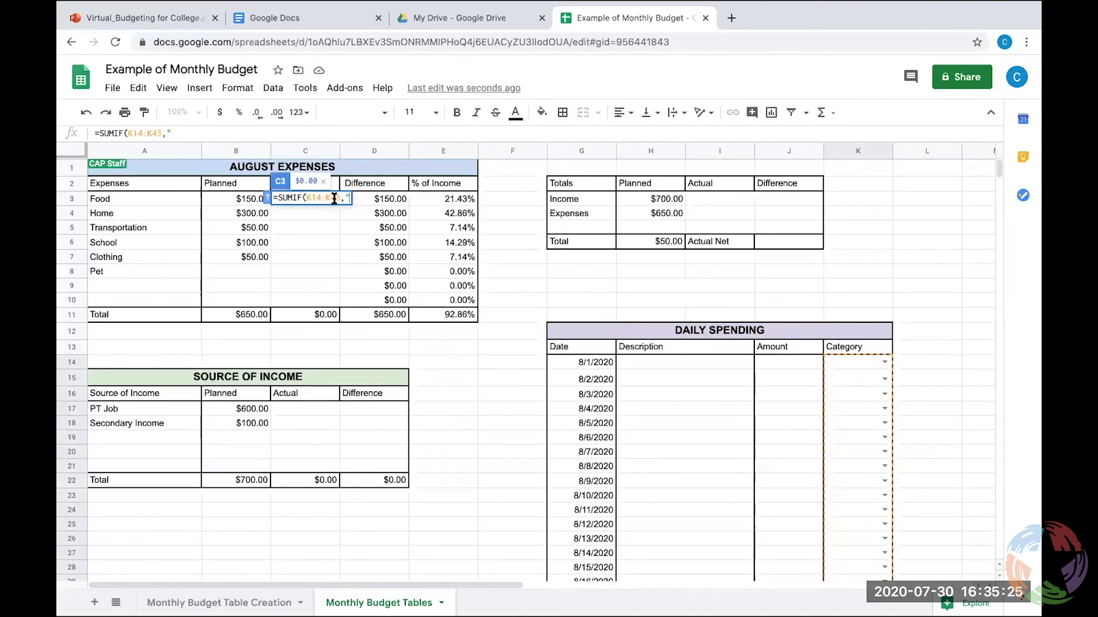
{"action": "type", "text": "Food\""}
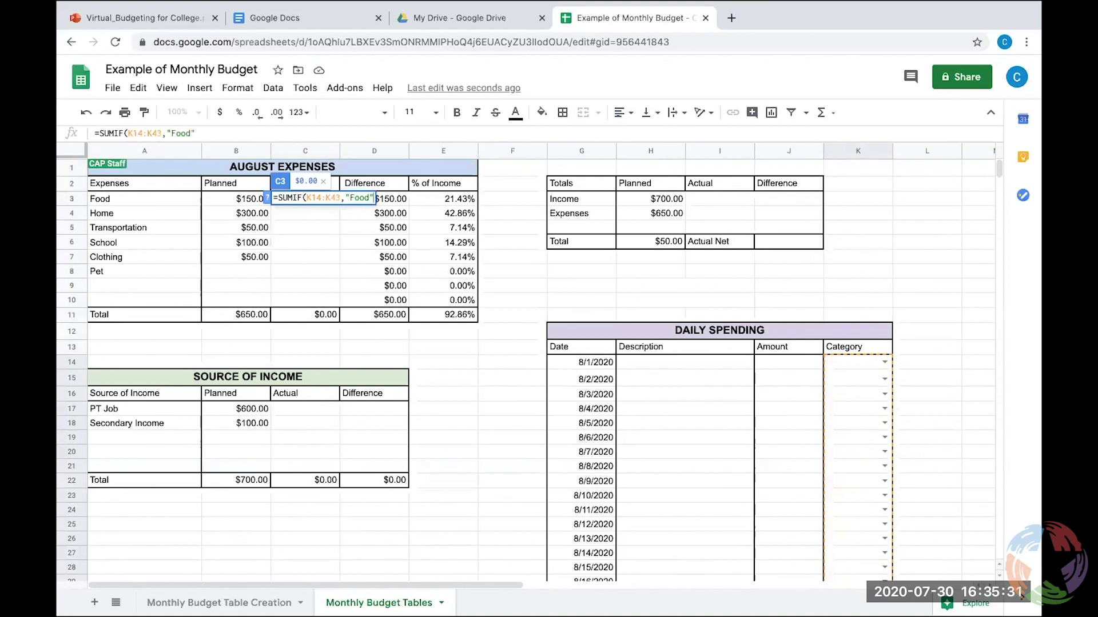
{"action": "type", "text": ","}
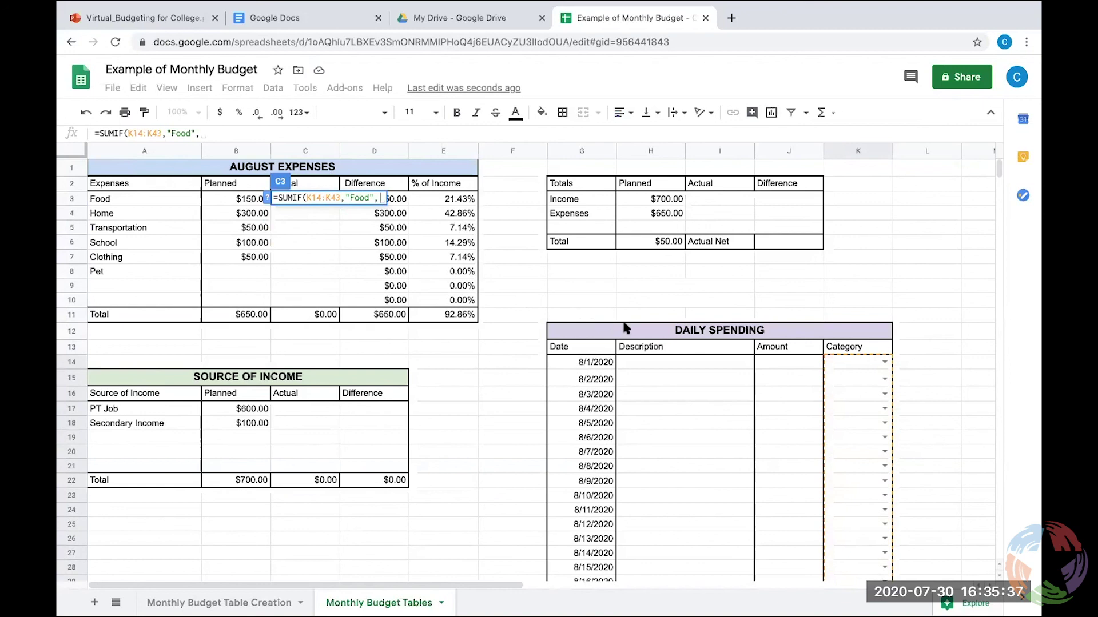
{"action": "left_click", "coordinate": [768, 365]}
{"action": "left_click_drag", "start_coordinate": [766, 361], "coordinate": [794, 569]}
{"action": "left_click_drag", "start_coordinate": [799, 440], "coordinate": [796, 404]}
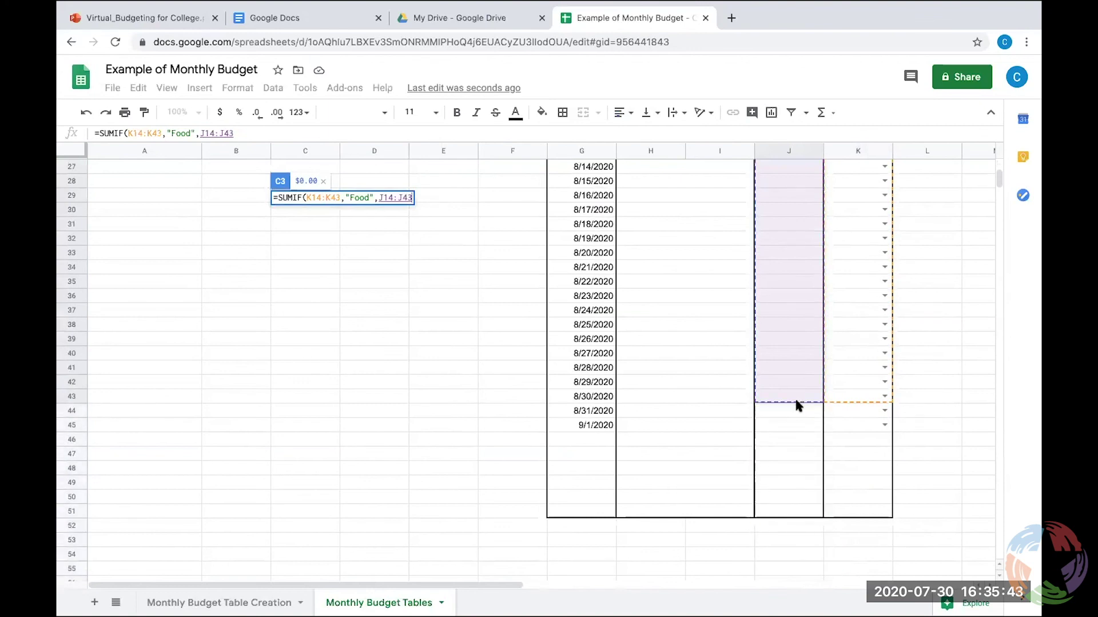
{"action": "scroll", "coordinate": [589, 319], "scroll_direction": "up", "scroll_amount": 1}
{"action": "scroll", "coordinate": [589, 319], "scroll_direction": "up", "scroll_amount": 5}
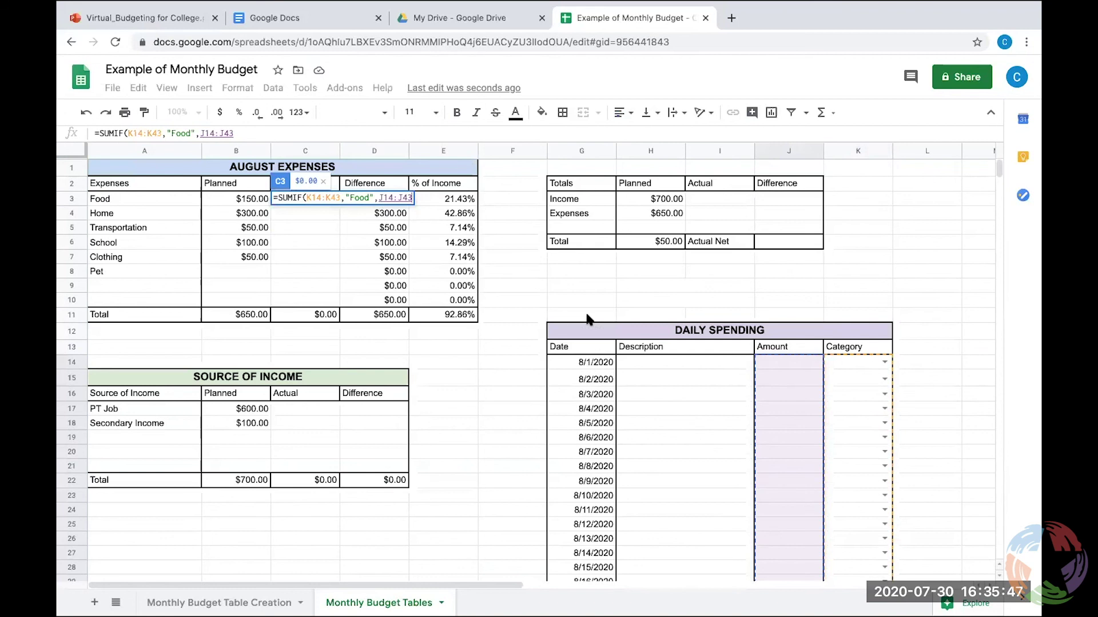
{"action": "key", "text": "Return"}
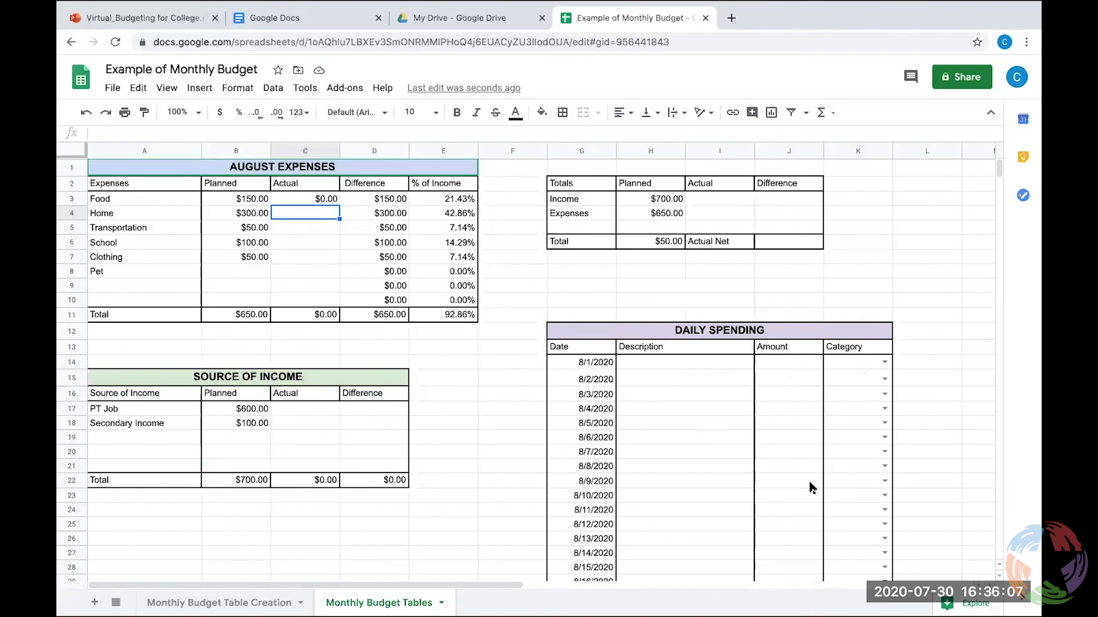
Log a Daily Spending entry for 8/1/2020 with description Pizza, amount $10 and category Food.
{"action": "left_click", "coordinate": [706, 363]}
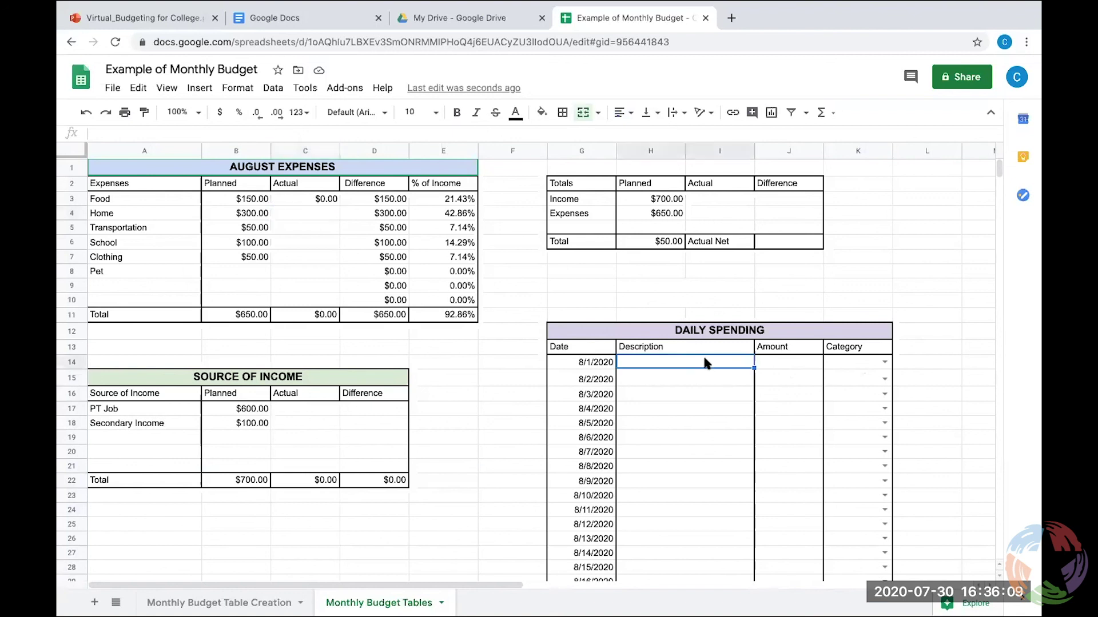
{"action": "type", "text": "Pizza"}
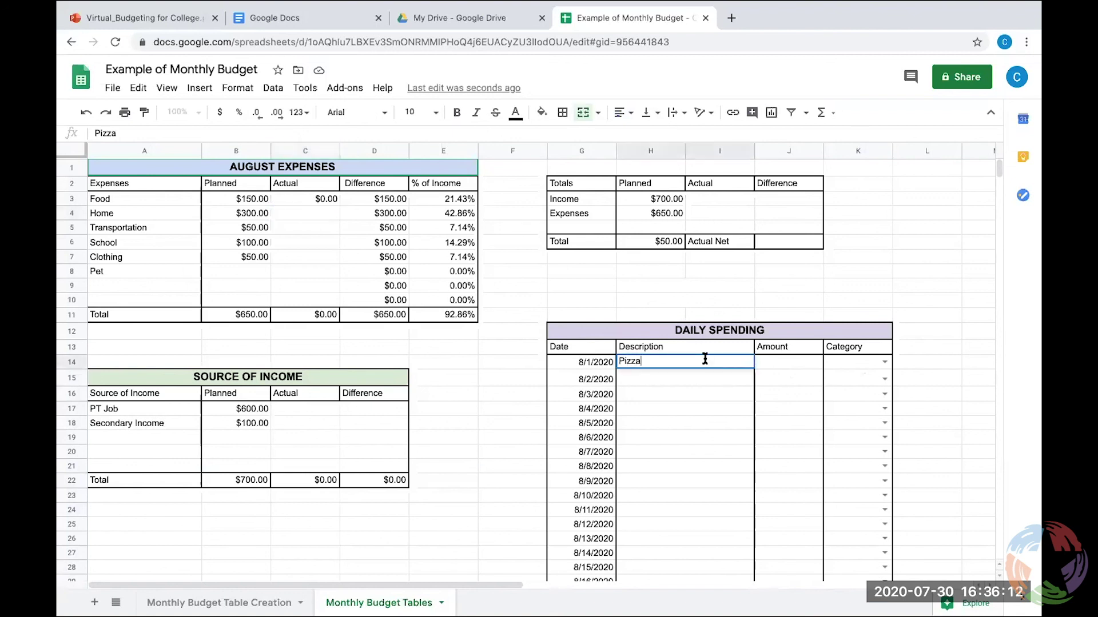
{"action": "left_click", "coordinate": [805, 366]}
{"action": "type", "text": "10"}
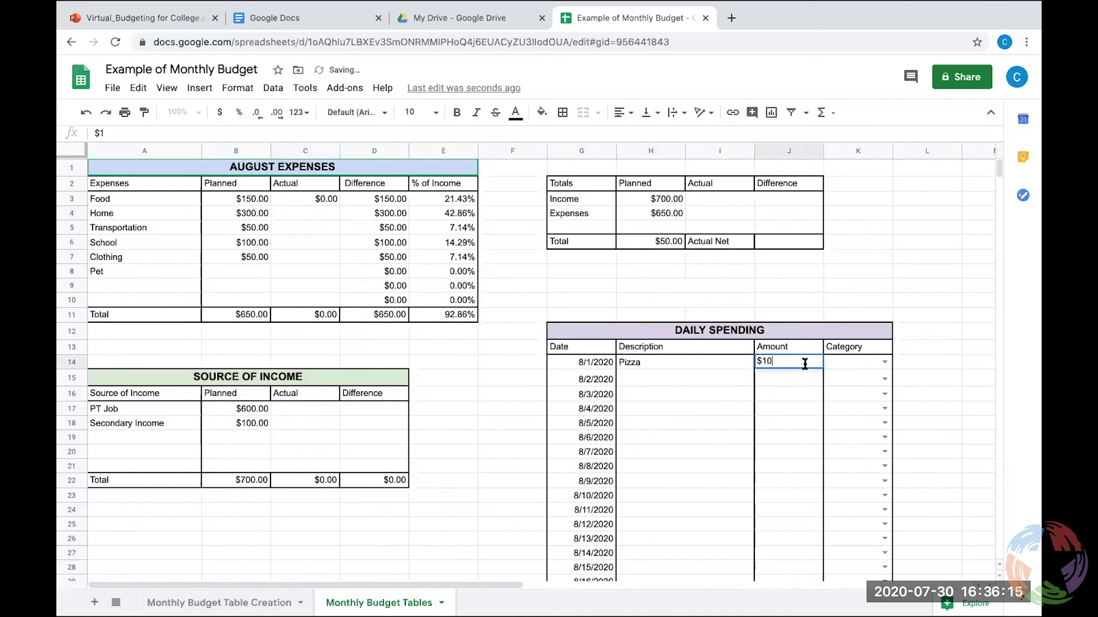
{"action": "left_click", "coordinate": [877, 364]}
{"action": "left_click", "coordinate": [878, 365]}
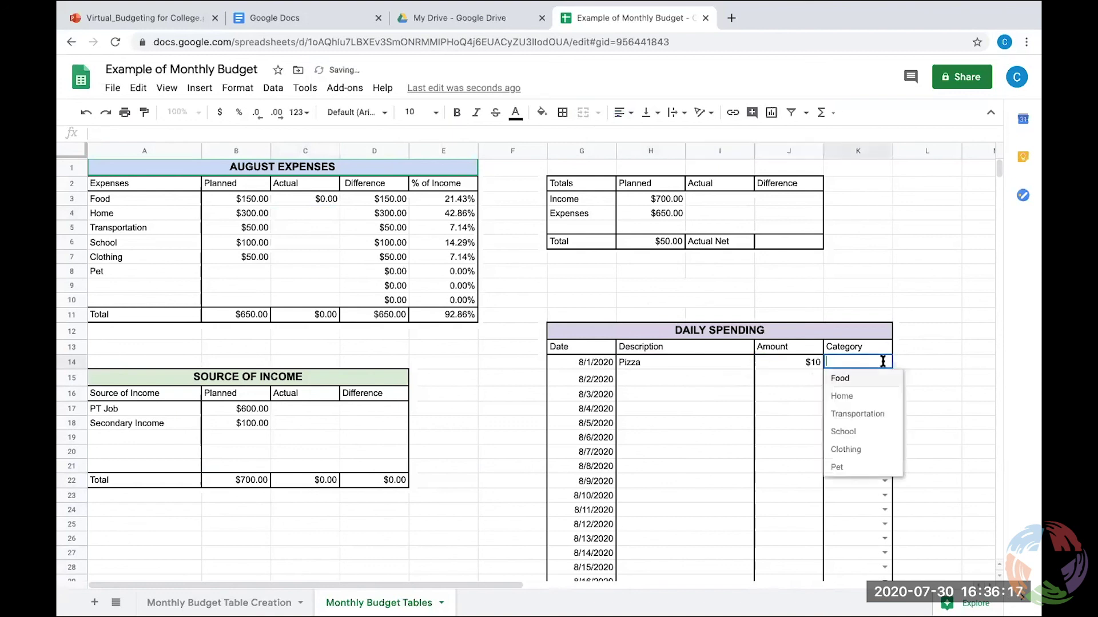
{"action": "left_click", "coordinate": [858, 377]}
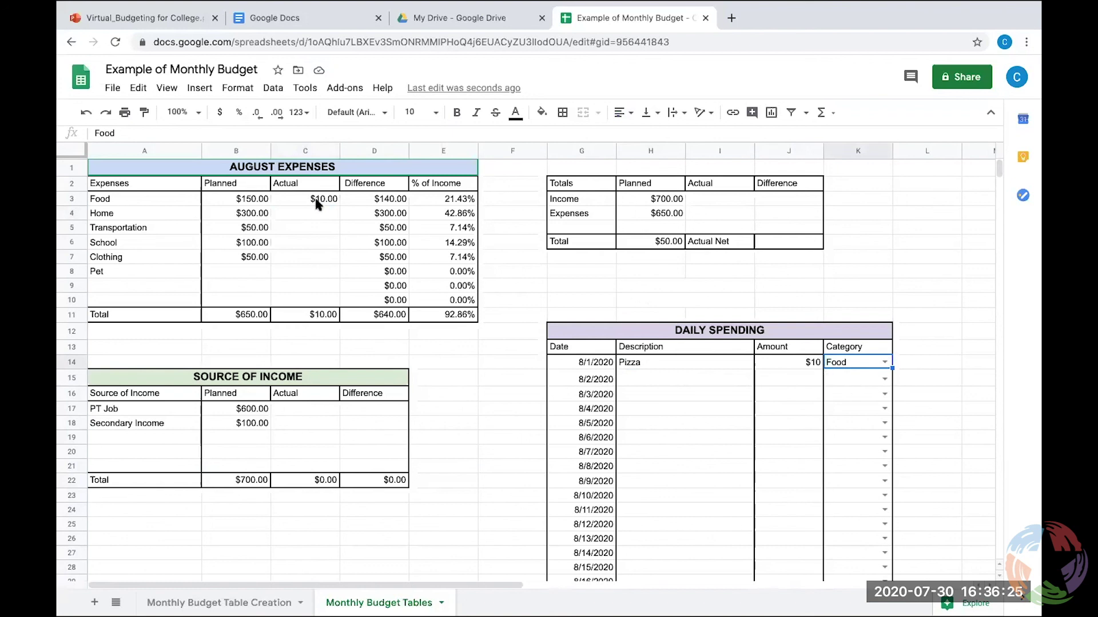
Log a Daily Spending entry for 8/2/2020 with description Jimmy Johns, amount 6 formatted as currency, and category Food.
{"action": "left_click", "coordinate": [629, 377]}
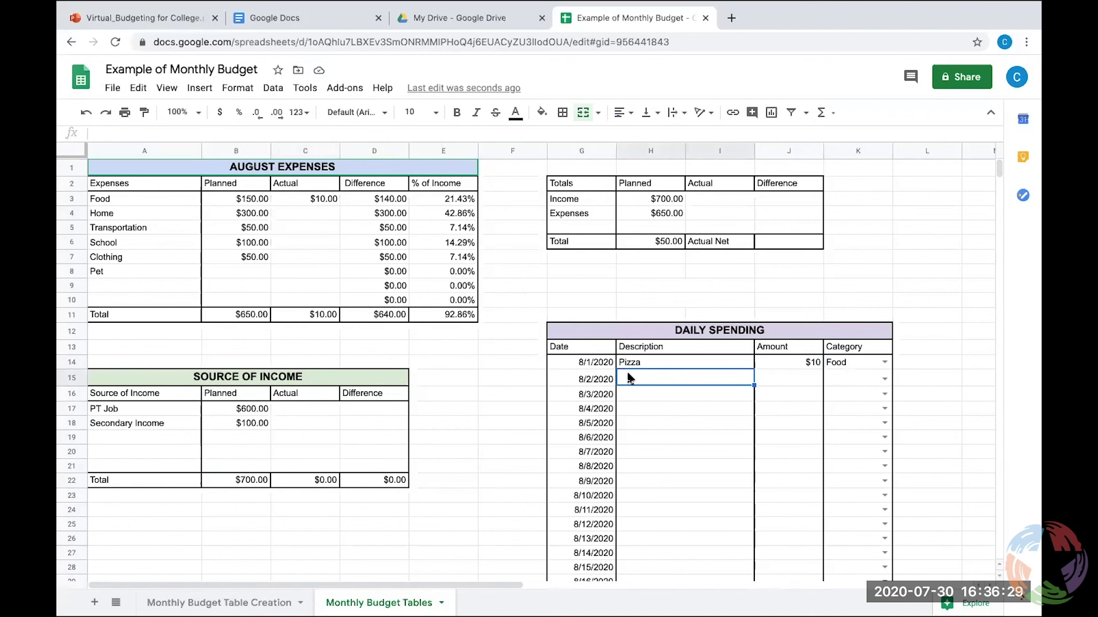
{"action": "type", "text": "Jimmy Johns"}
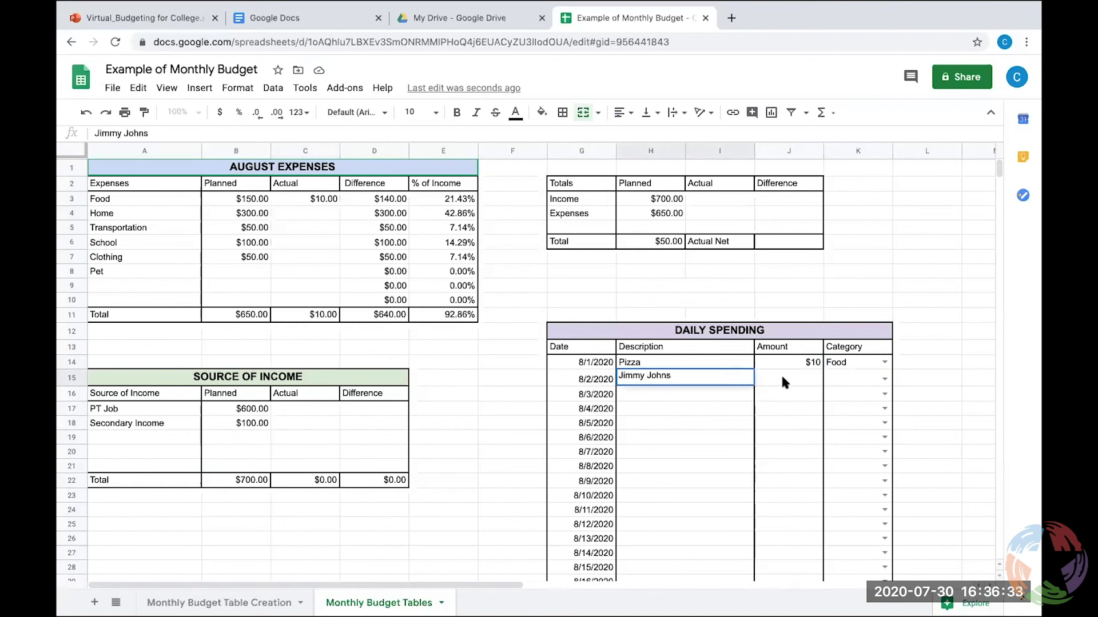
{"action": "left_click", "coordinate": [784, 382]}
{"action": "type", "text": "^"}
{"action": "key", "text": "BackSpace"}
{"action": "type", "text": "6"}
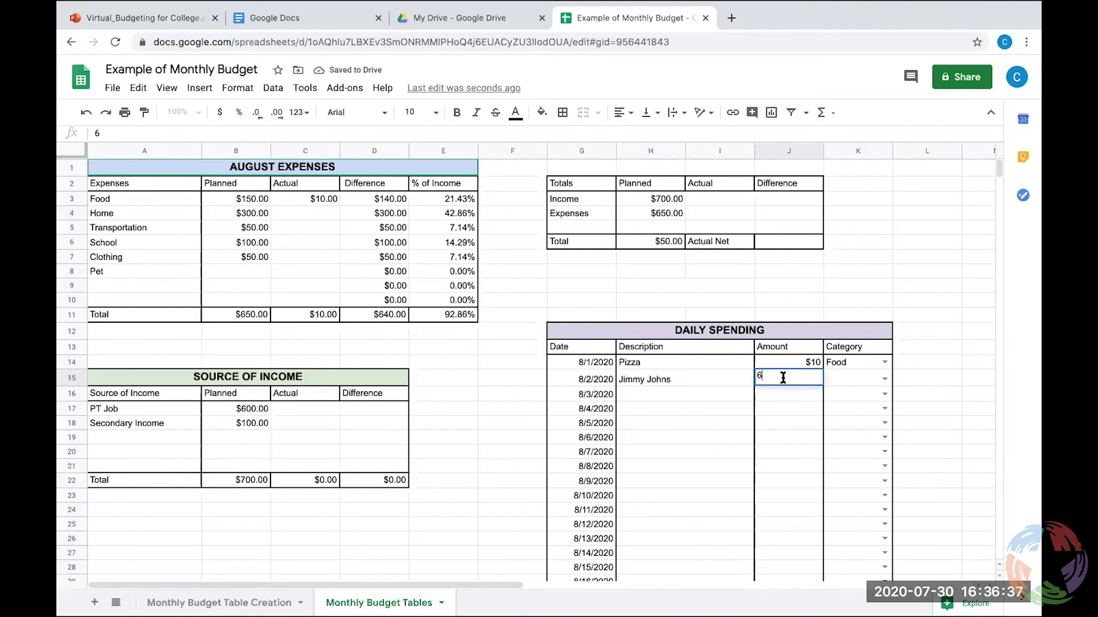
{"action": "key", "text": "Tab"}
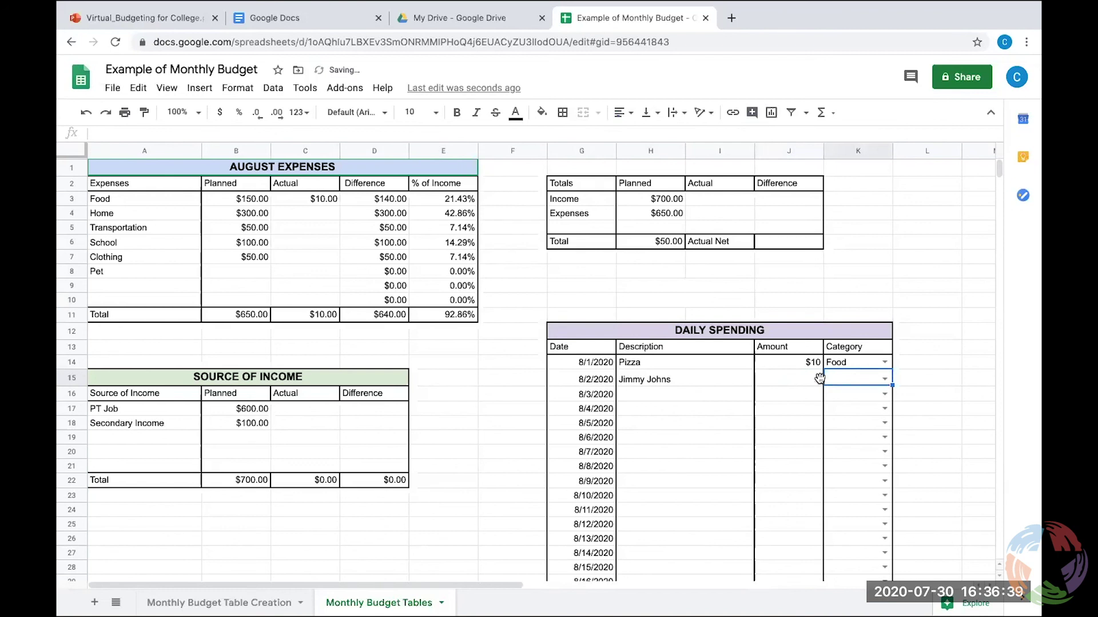
{"action": "left_click", "coordinate": [805, 379]}
{"action": "left_click", "coordinate": [219, 112]}
{"action": "left_click", "coordinate": [883, 379]}
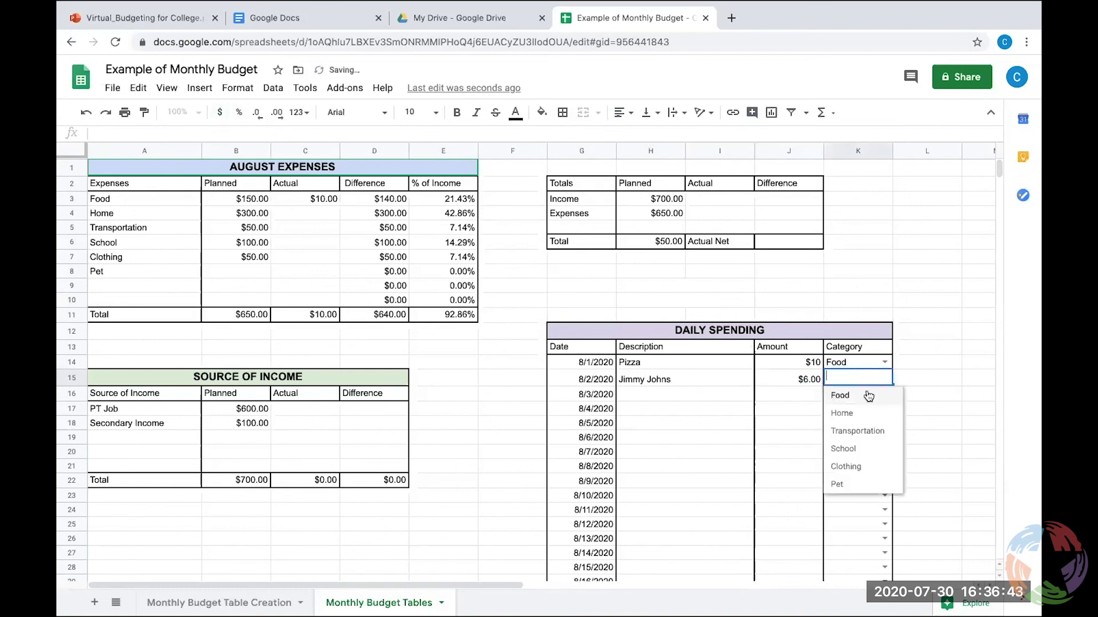
{"action": "left_click", "coordinate": [858, 393]}
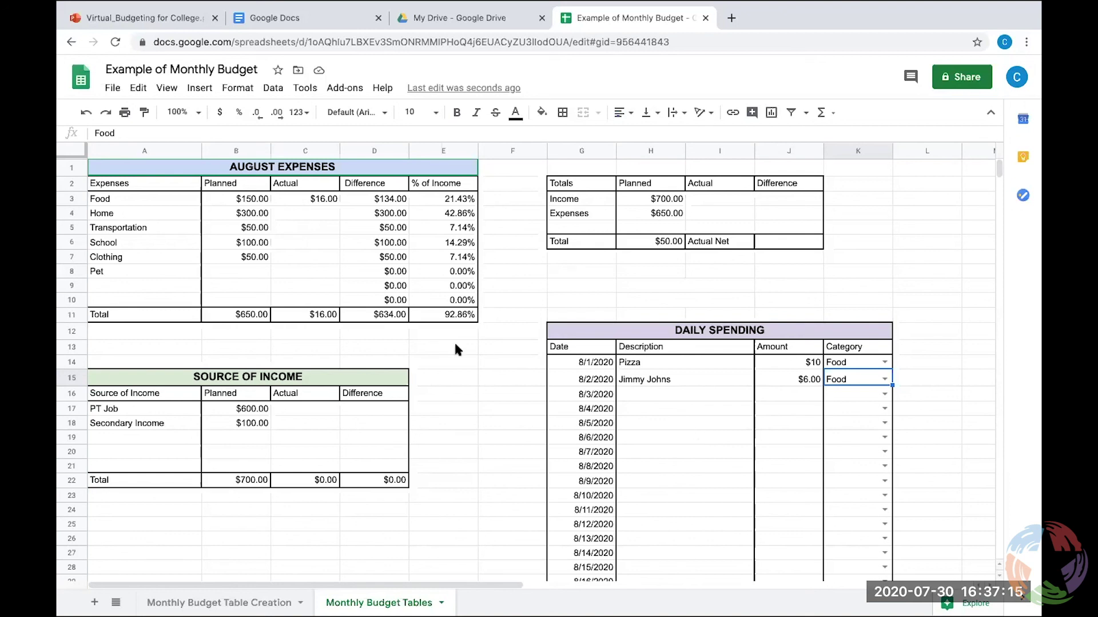
{"action": "left_click", "coordinate": [321, 213]}
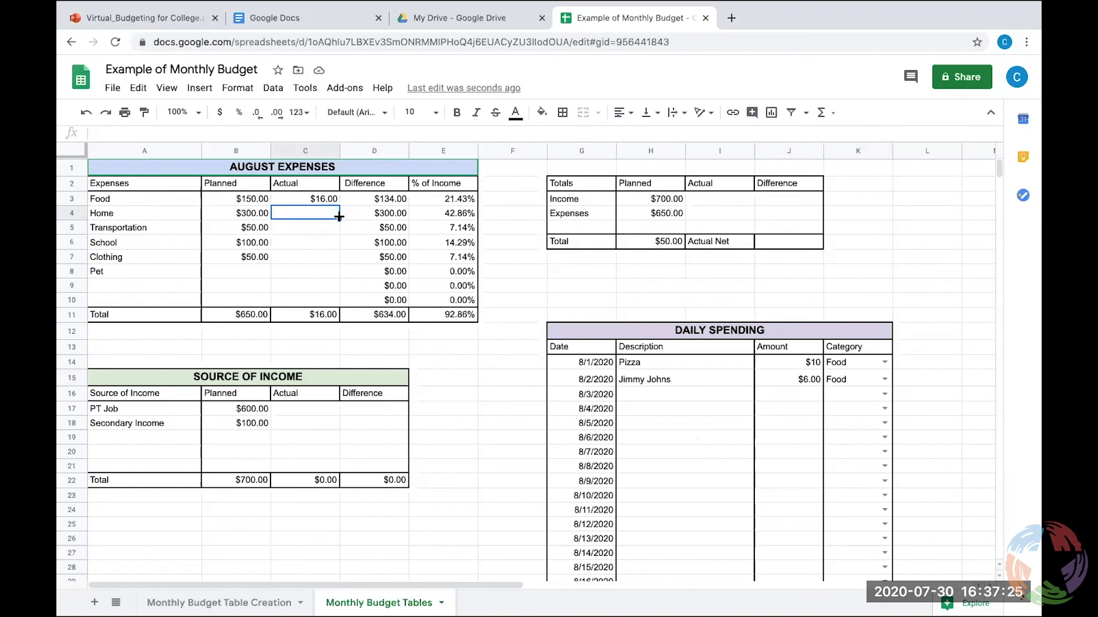
{"action": "type", "text": "="}
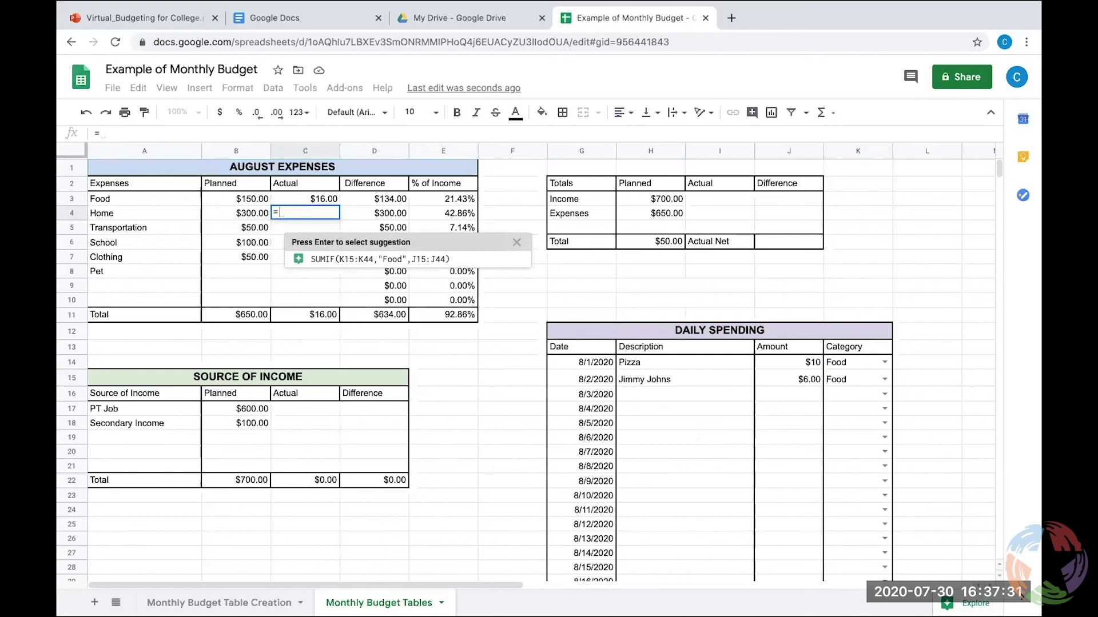
{"action": "left_click", "coordinate": [331, 199]}
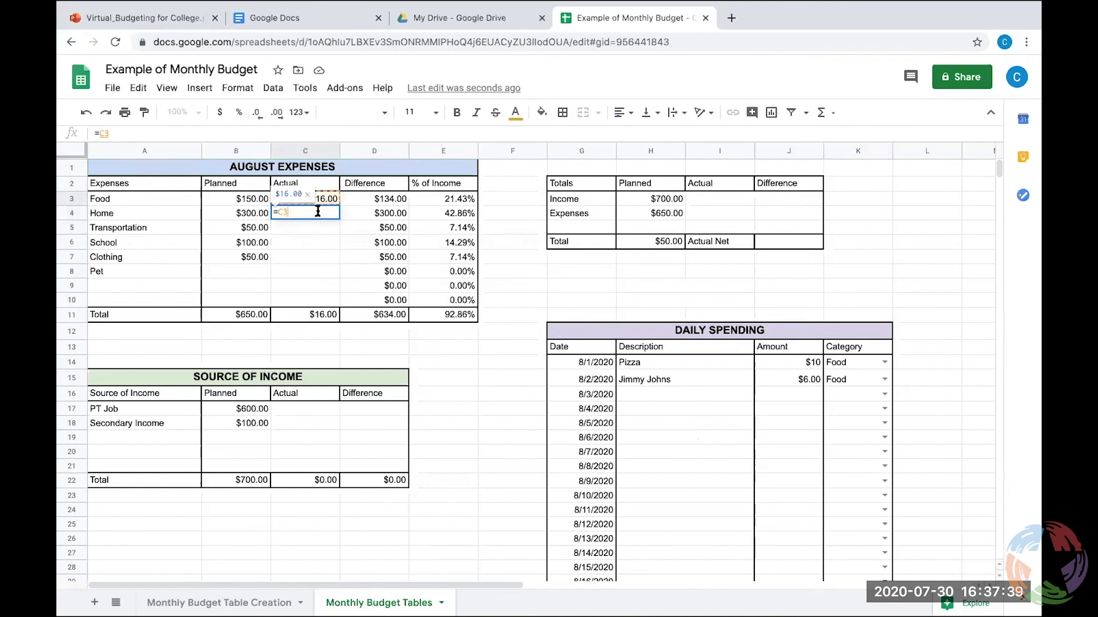
{"action": "key", "text": "BackSpace"}
{"action": "key", "text": "BackSpace"}
{"action": "key", "text": "Escape"}
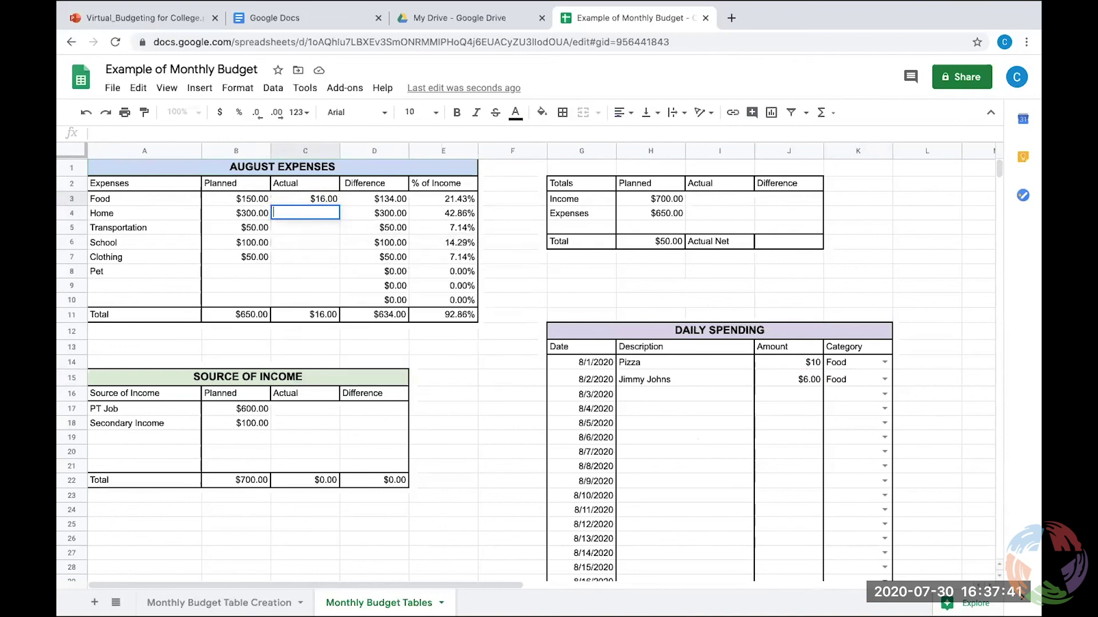
Try to fill the Food SUMIF formula from C3 down into the Home cell C4, and clear C4.
{"action": "left_click", "coordinate": [331, 200]}
{"action": "left_click_drag", "start_coordinate": [337, 206], "coordinate": [338, 215]}
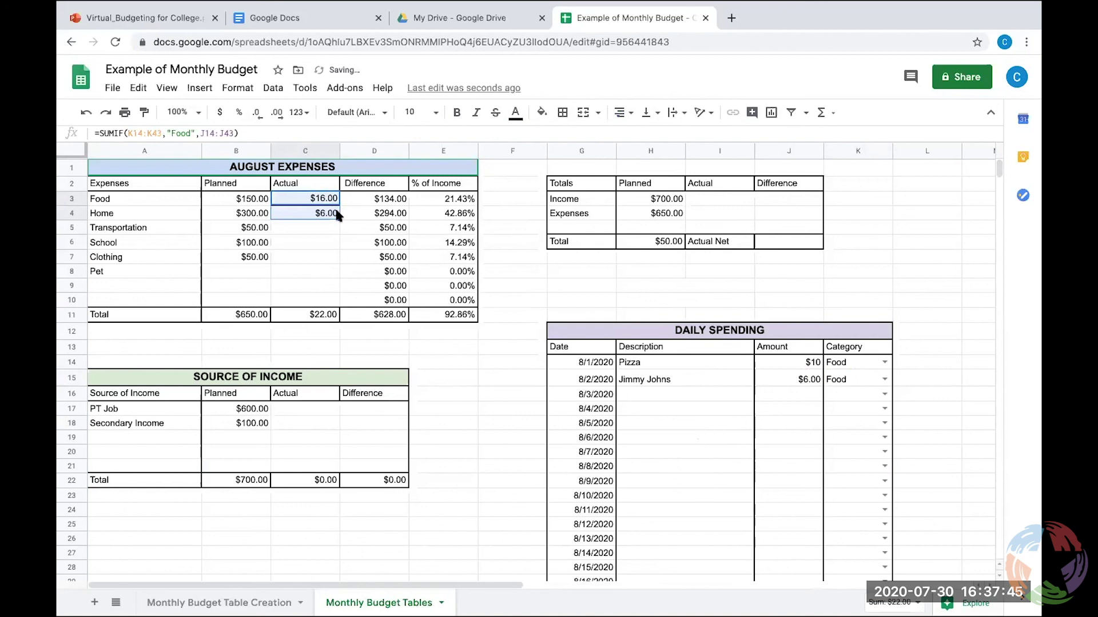
{"action": "left_click", "coordinate": [334, 213]}
{"action": "key", "text": "Delete"}
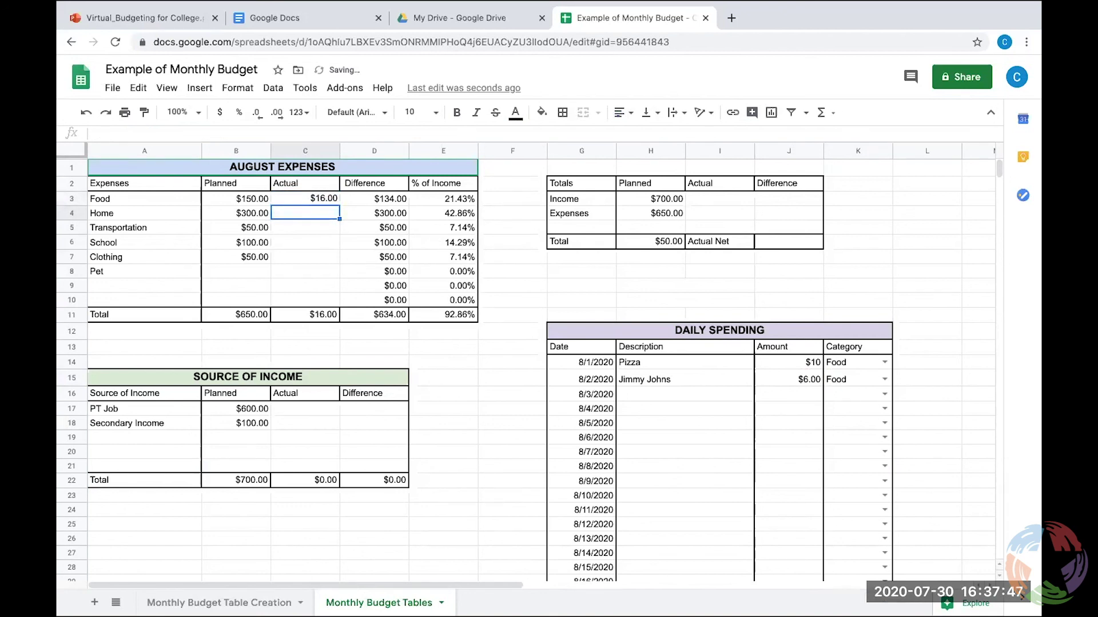
Enter =SUMIF(K14:K37,"Home",J14:J49) in cell C4 to total the Daily Spending amounts categorised as Home.
{"action": "type", "text": "="}
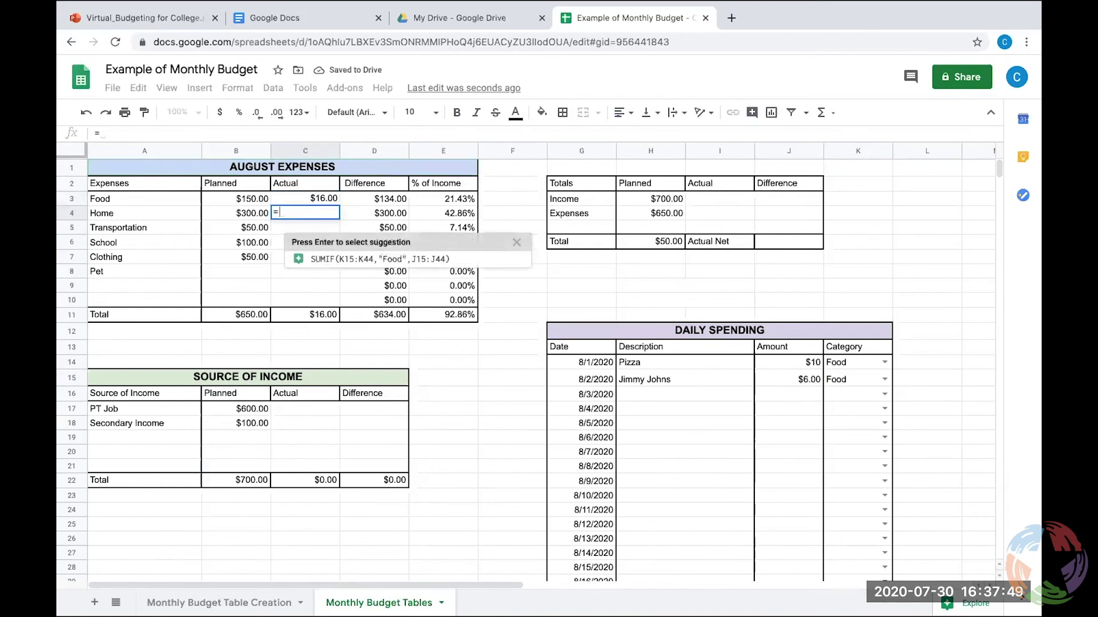
{"action": "type", "text": "SUMIF"}
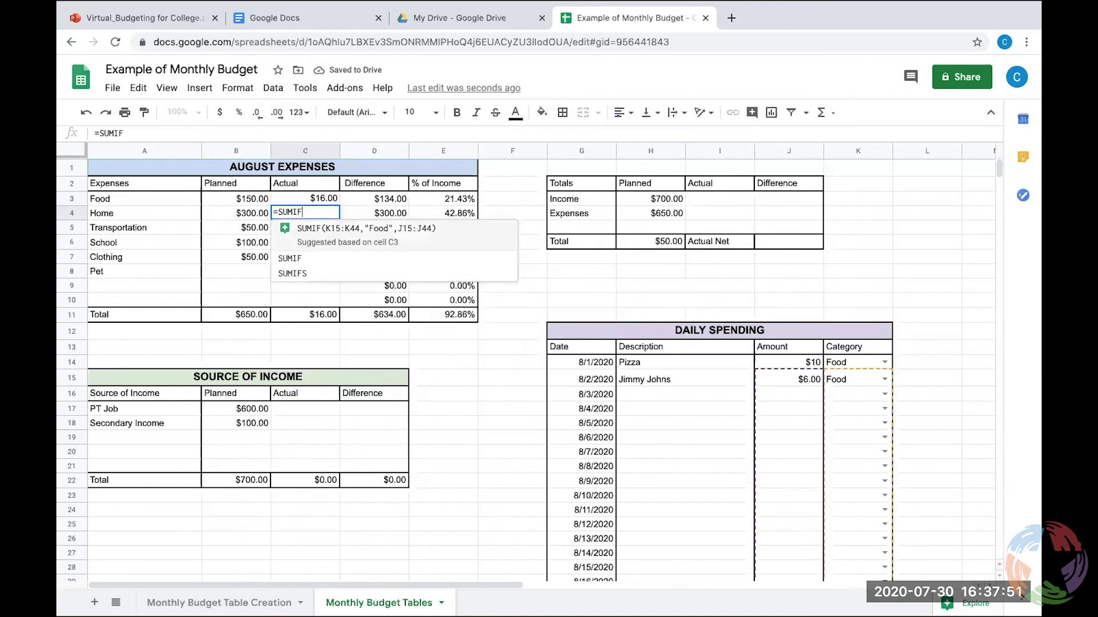
{"action": "type", "text": "("}
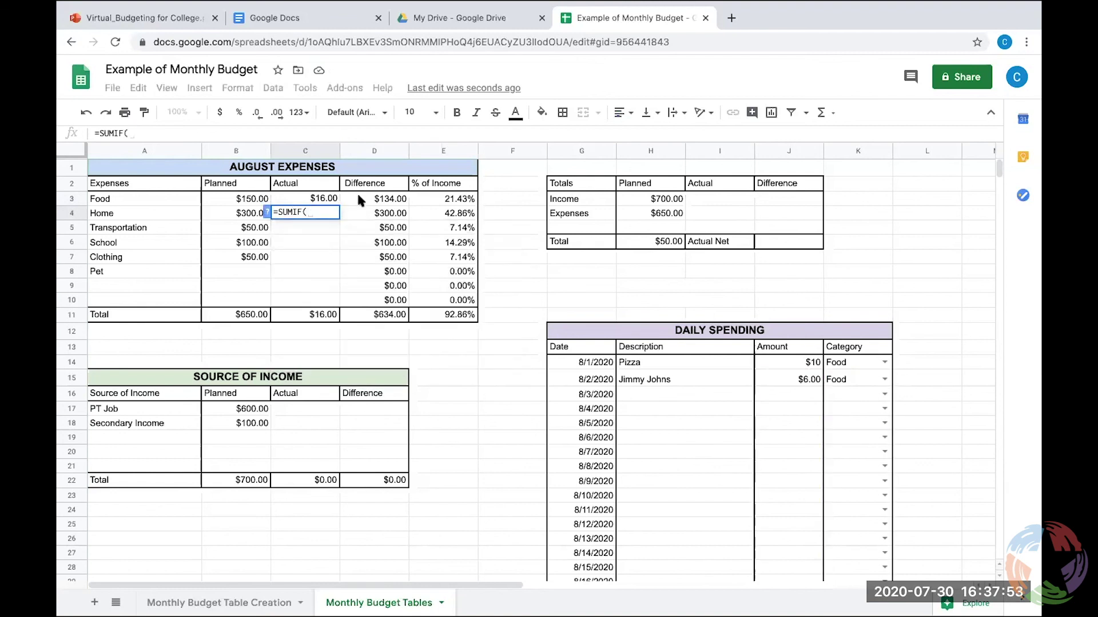
{"action": "left_click_drag", "start_coordinate": [852, 362], "coordinate": [860, 560]}
{"action": "scroll", "coordinate": [388, 239], "scroll_direction": "up", "scroll_amount": 3}
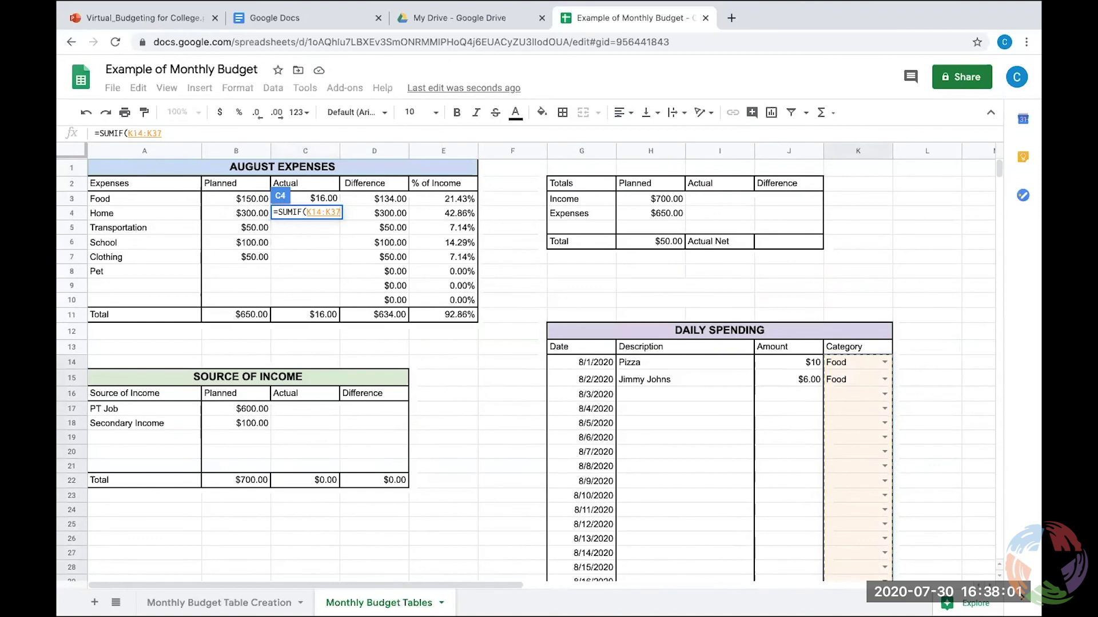
{"action": "type", "text": ","}
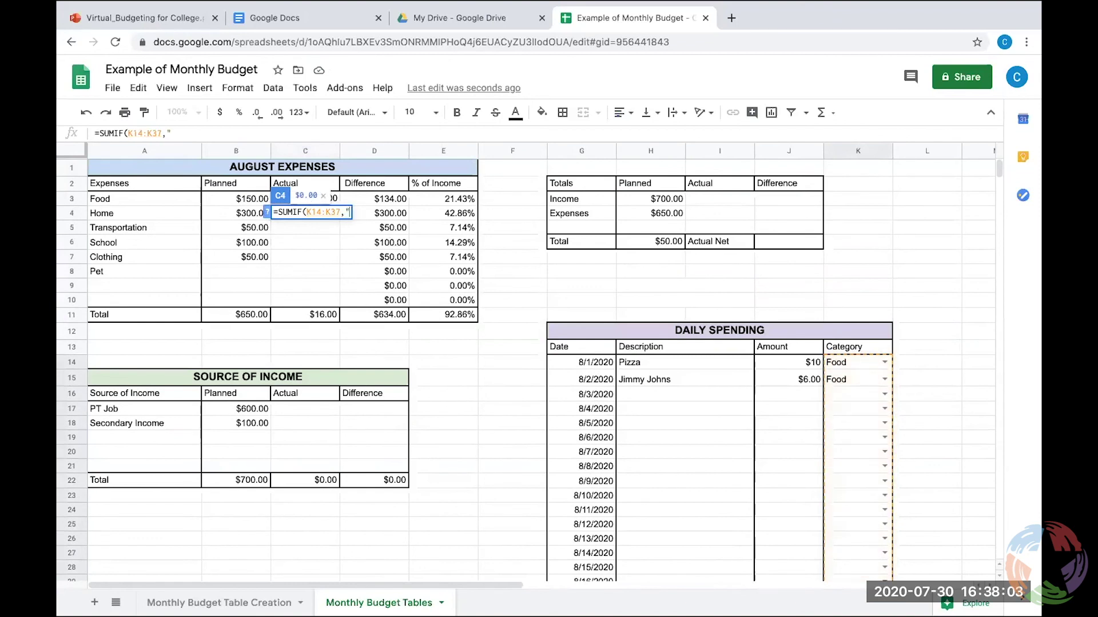
{"action": "type", "text": "\"hom"}
{"action": "key", "text": "BackSpace"}
{"action": "key", "text": "BackSpace"}
{"action": "key", "text": "BackSpace"}
{"action": "type", "text": "Home"}
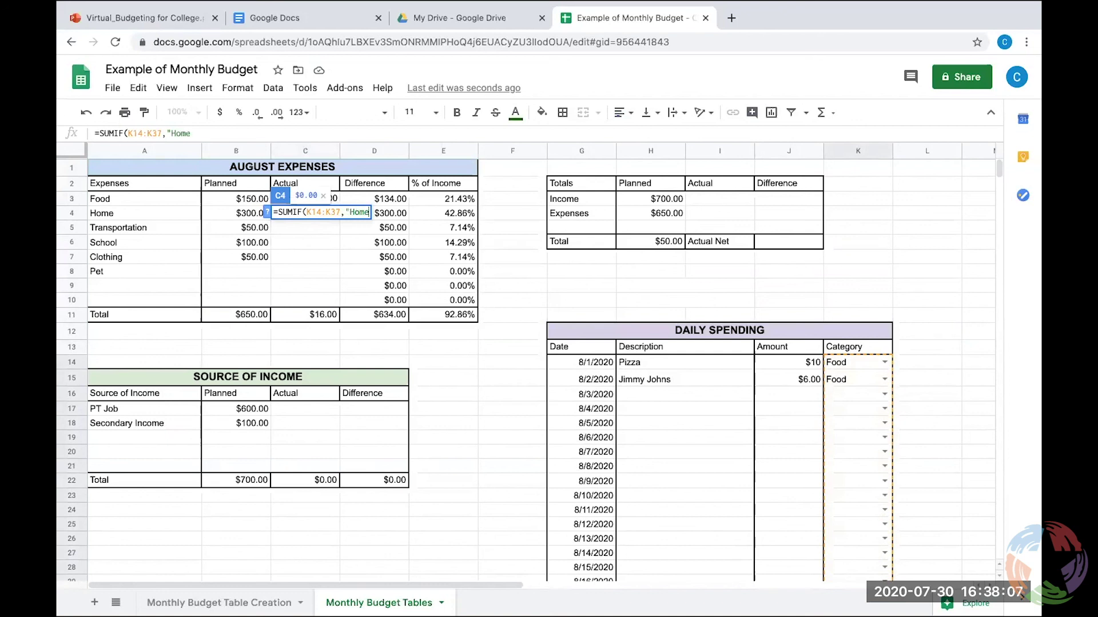
{"action": "type", "text": "\","}
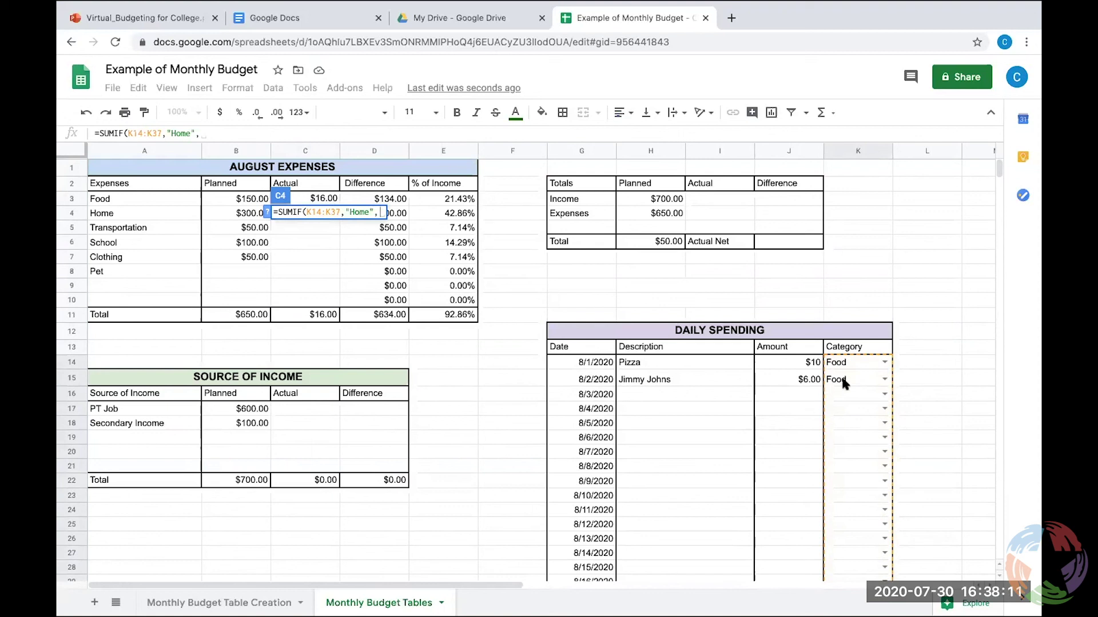
{"action": "left_click_drag", "start_coordinate": [796, 360], "coordinate": [797, 576]}
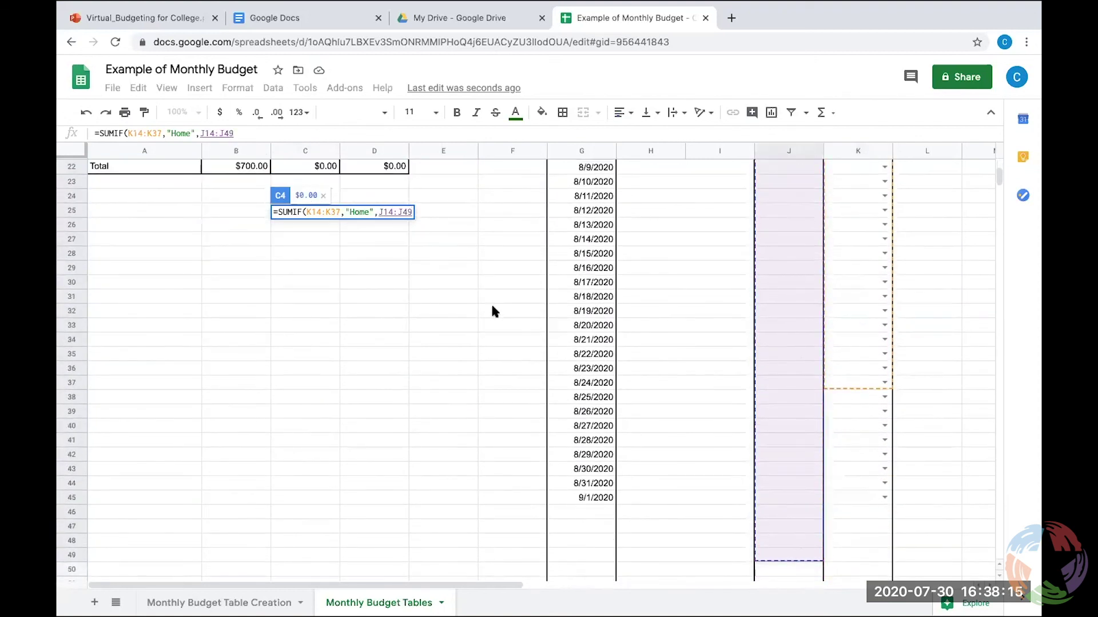
{"action": "scroll", "coordinate": [496, 292], "scroll_direction": "up", "scroll_amount": 3}
{"action": "scroll", "coordinate": [496, 302], "scroll_direction": "up", "scroll_amount": 3}
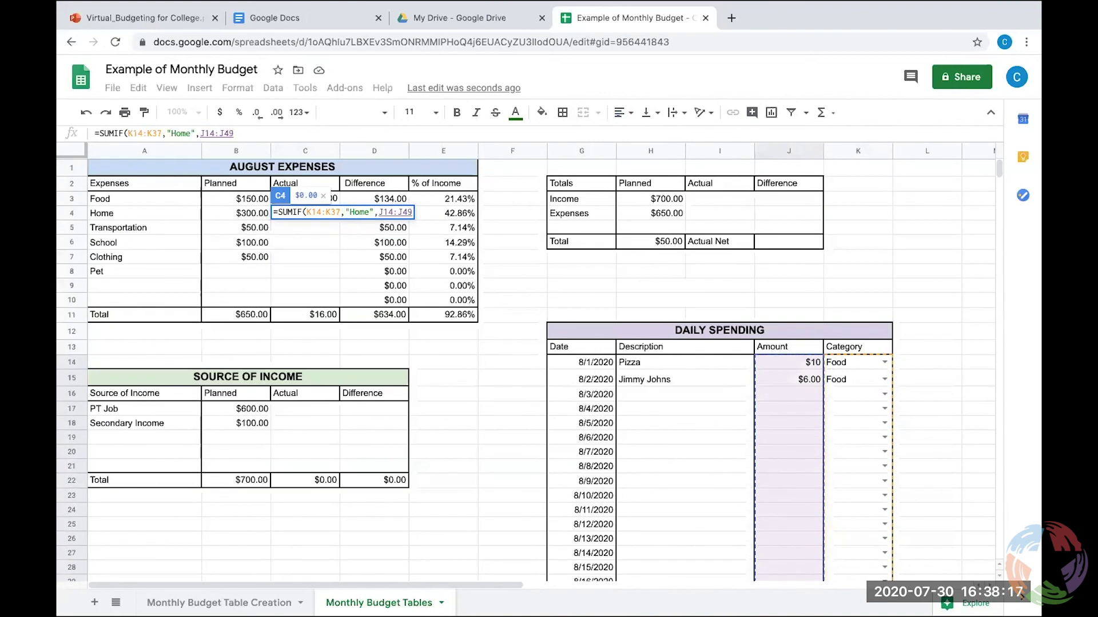
{"action": "key", "text": "Return"}
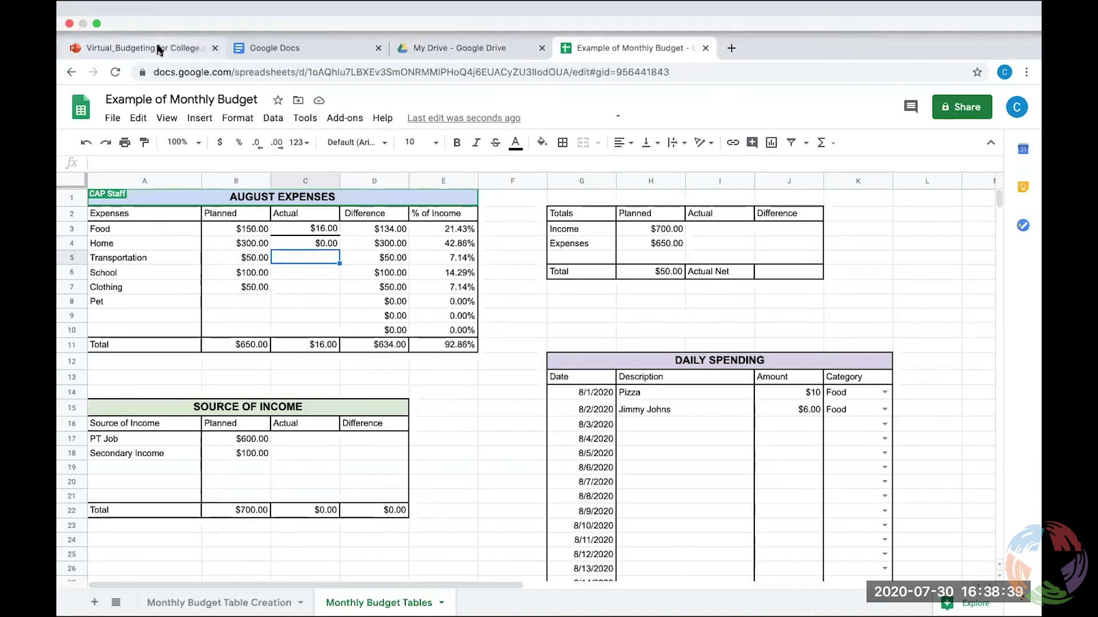
Switch to the Virtual_Budgeting for College presentation in PowerPoint, start the slide show from slide 13 and advance to the "Step 3: Save" slide.
{"action": "key", "text": "ctrl+Tab"}
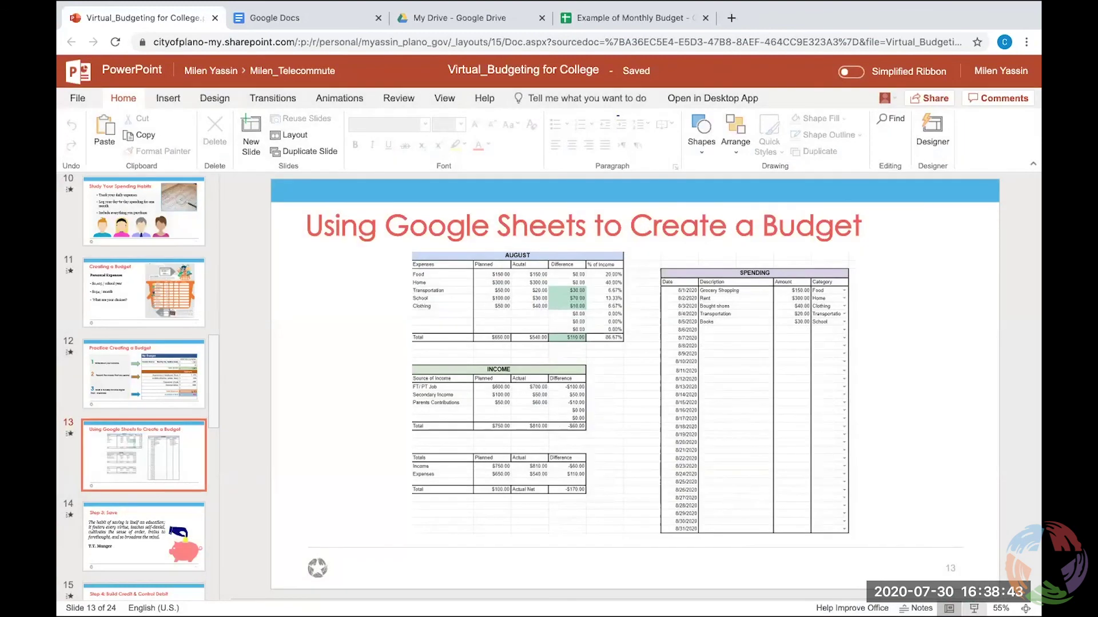
{"action": "left_click", "coordinate": [973, 608]}
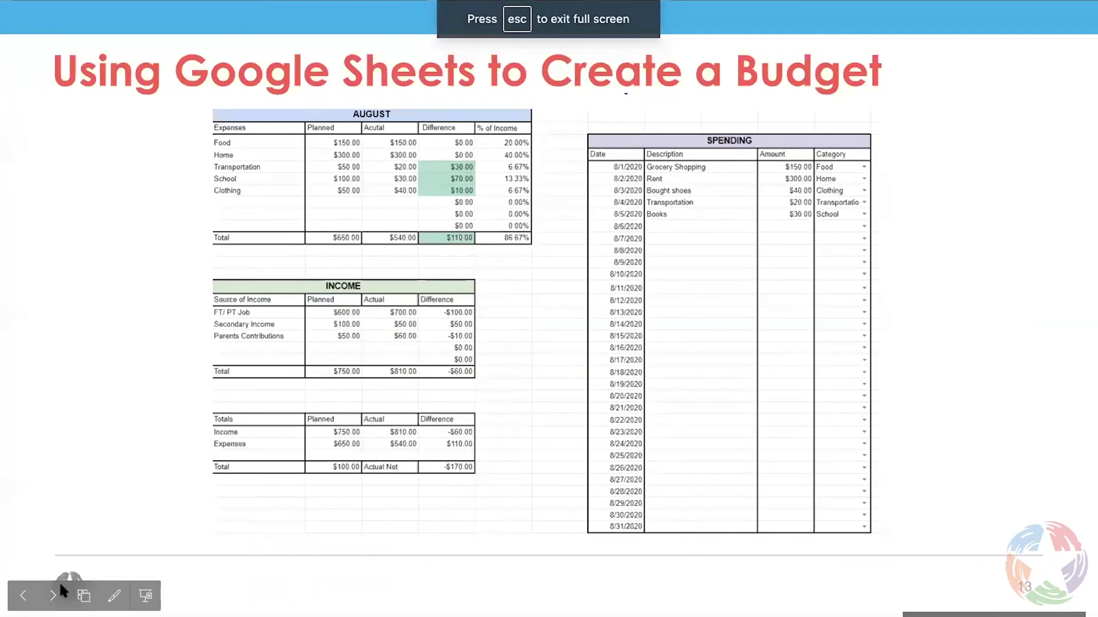
{"action": "left_click", "coordinate": [103, 501]}
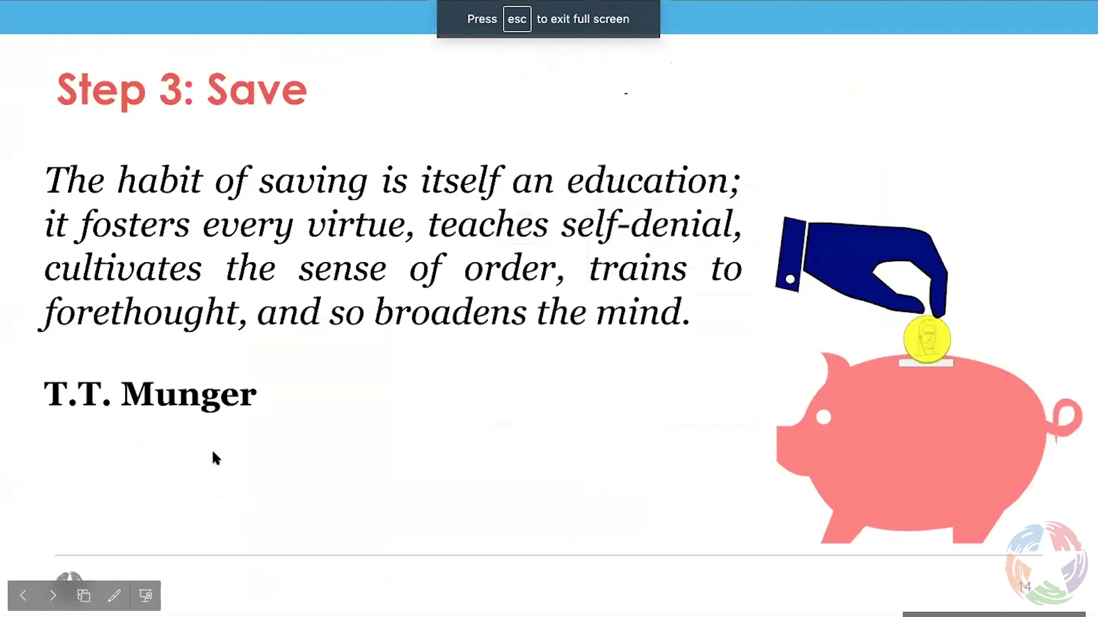